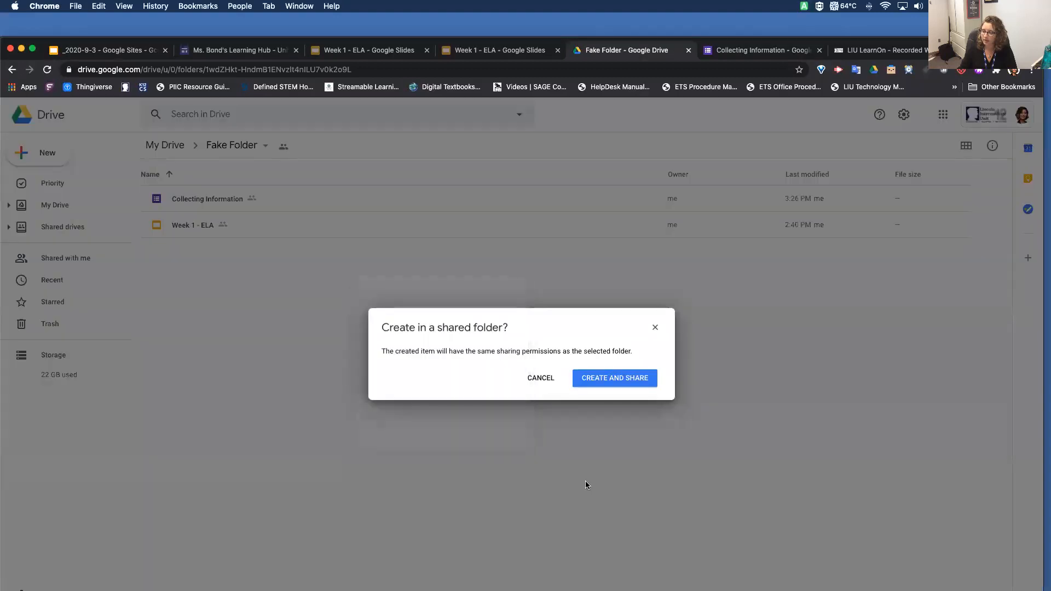
Create the new site in the shared folder and set its page title to the teacher's title and surname followed by "Class"
click(627, 379)
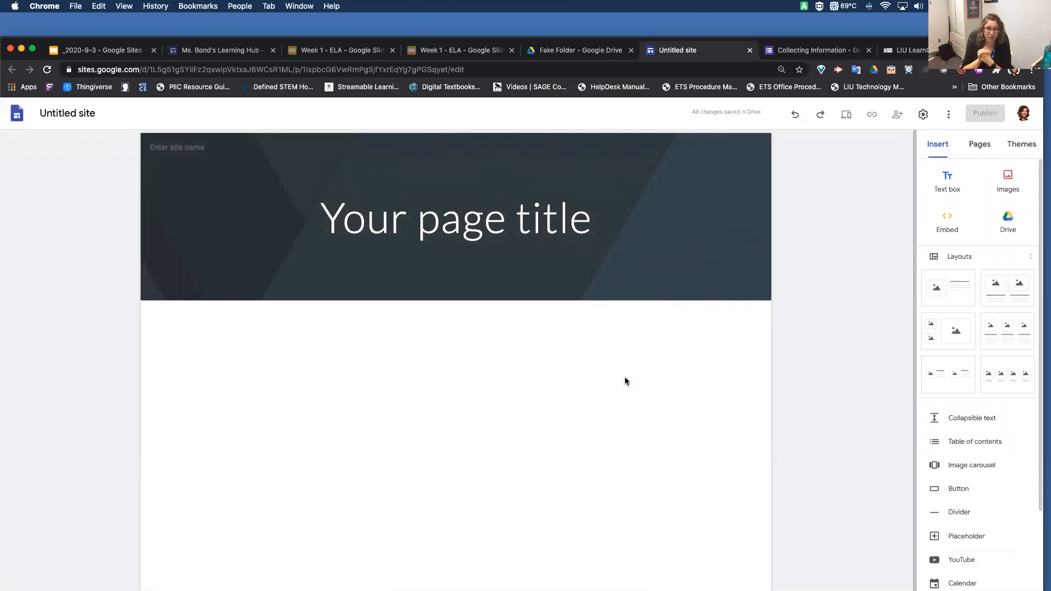
click(507, 230)
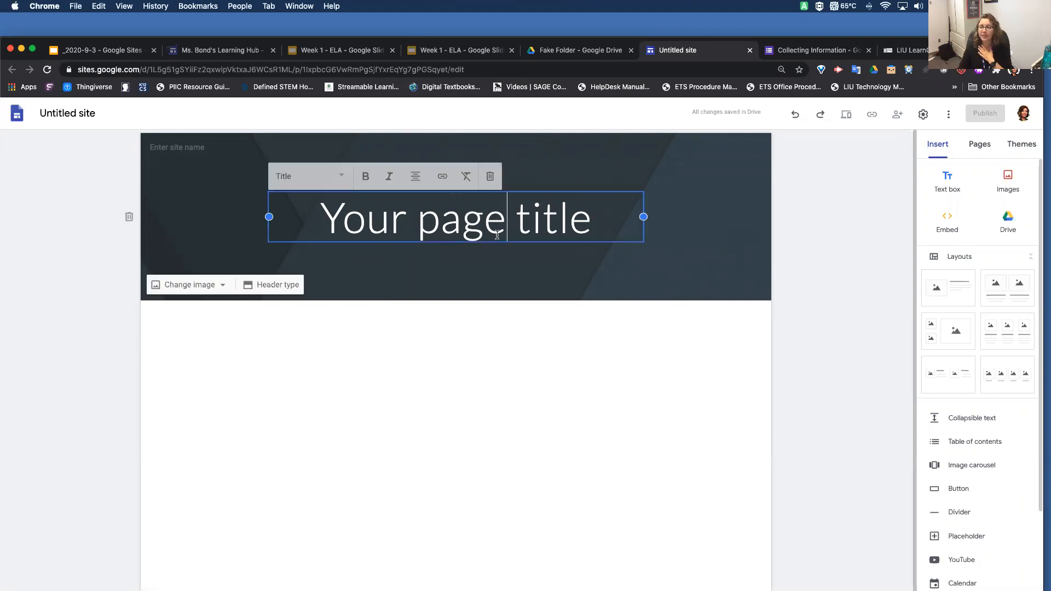
triple_click(477, 232)
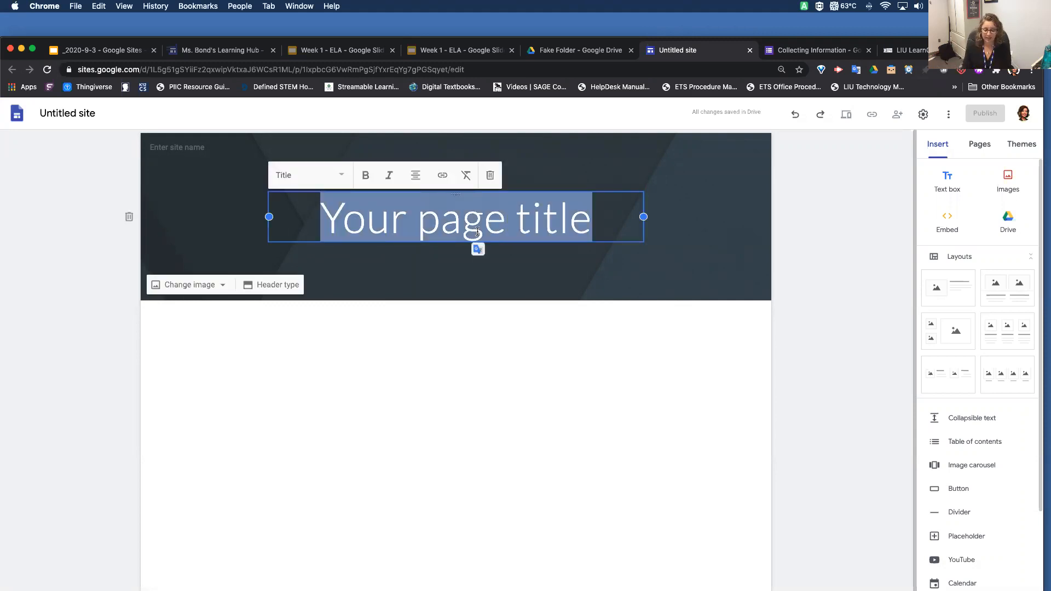
text(Ms. Bond')
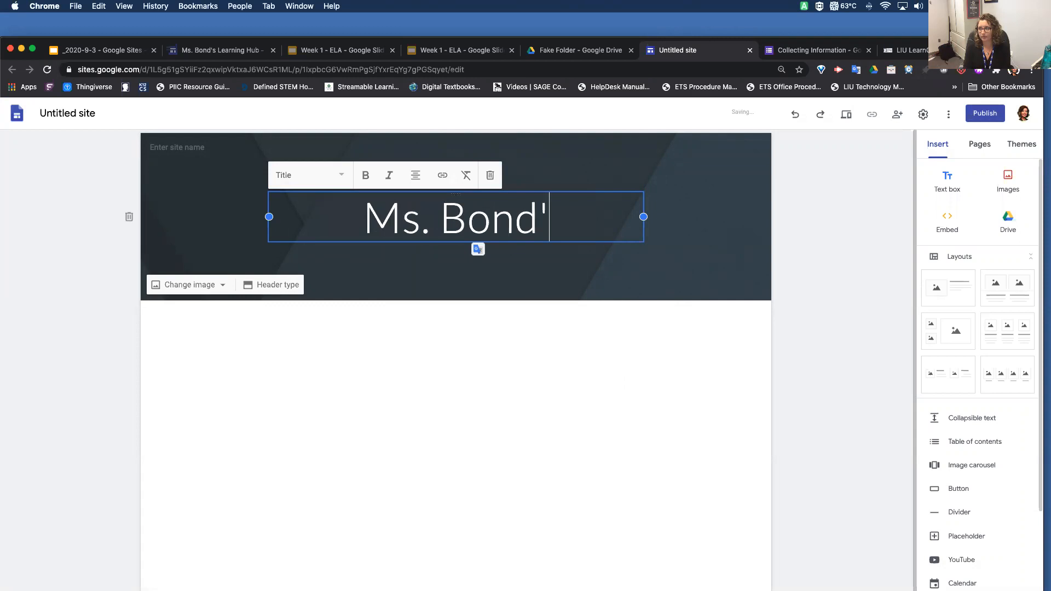
text(s Class)
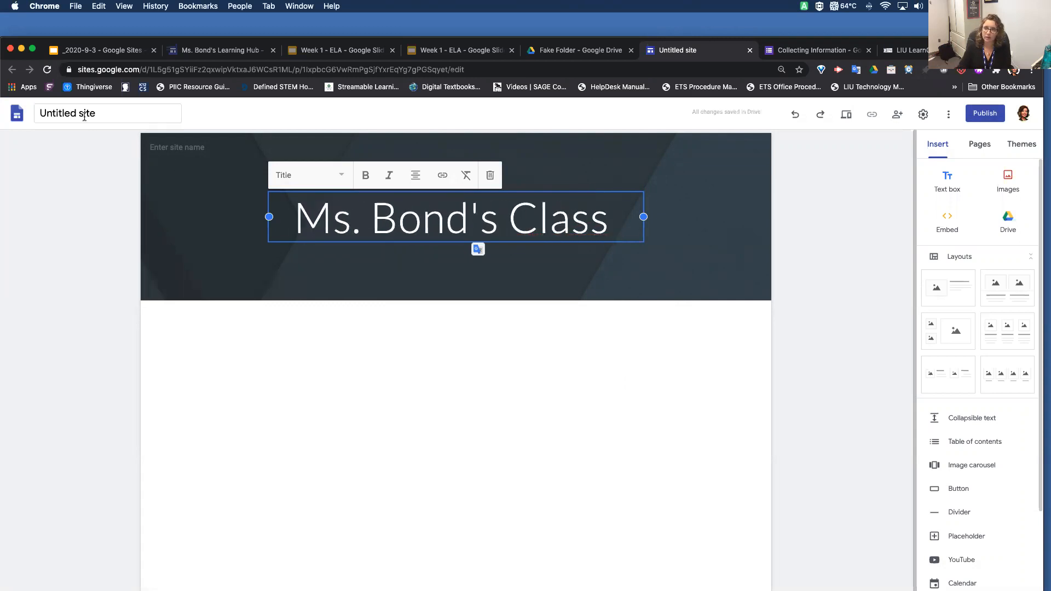
Rename the untitled site to match the page title, using the teacher's title and surname followed by "Class"
click(84, 117)
text(Ms Bond's Class)
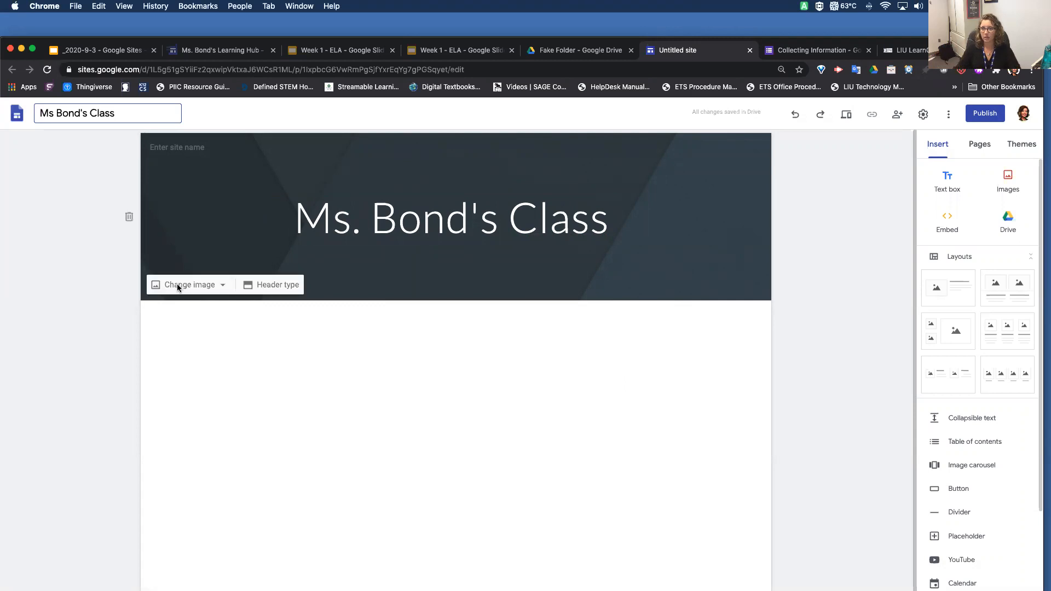
click(327, 368)
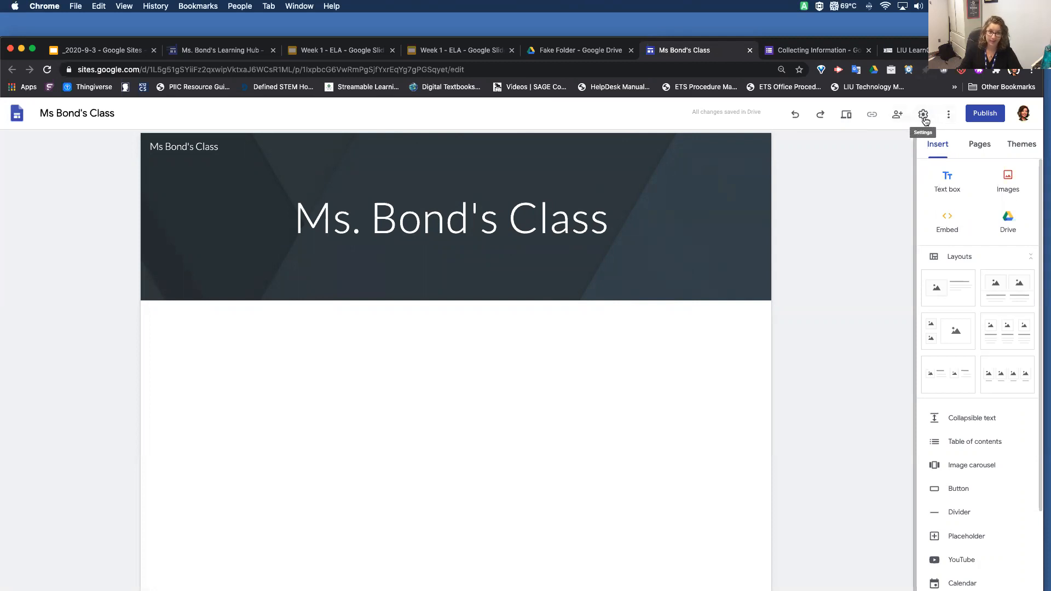
Change the published site's link access to Public in the sharing settings
click(899, 118)
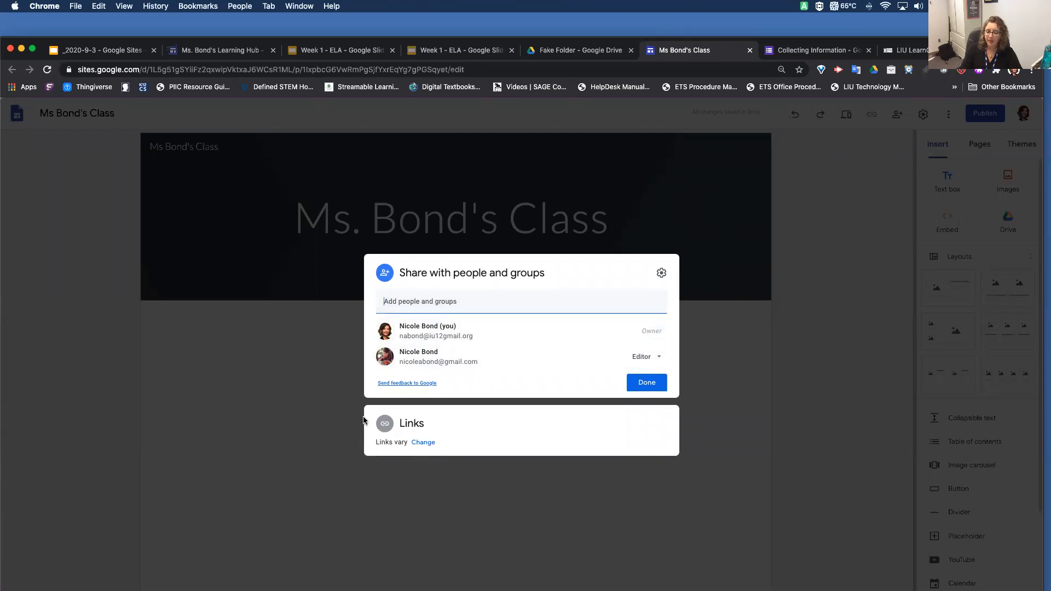
click(426, 443)
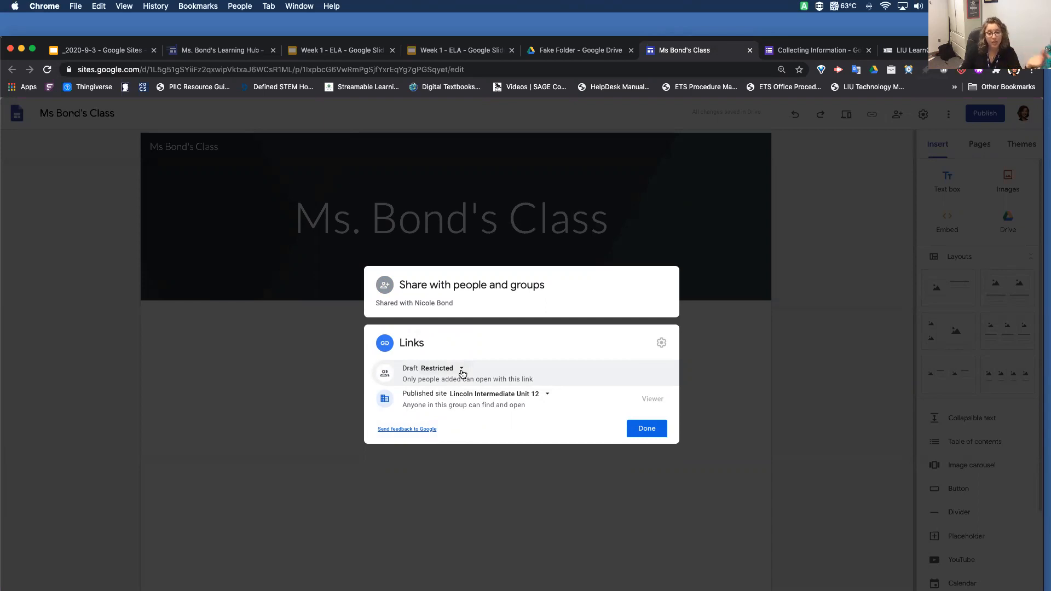
click(495, 395)
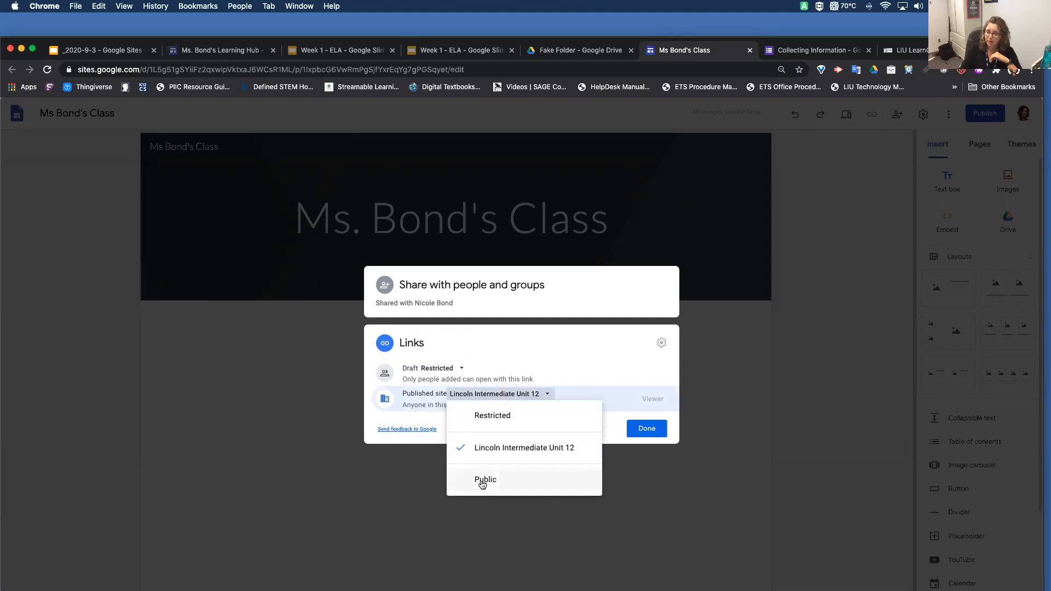
click(481, 484)
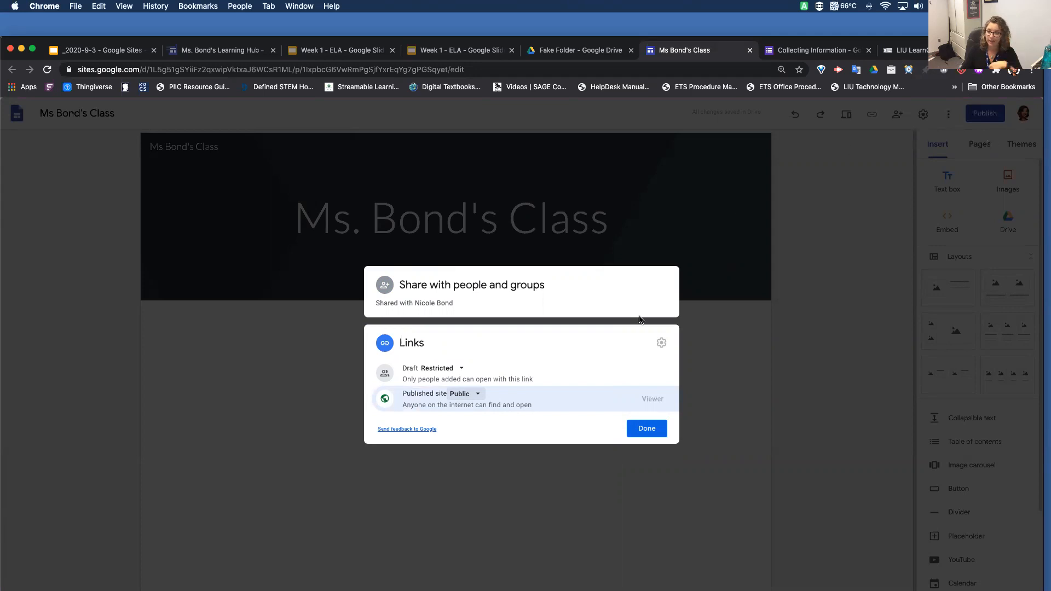
click(660, 429)
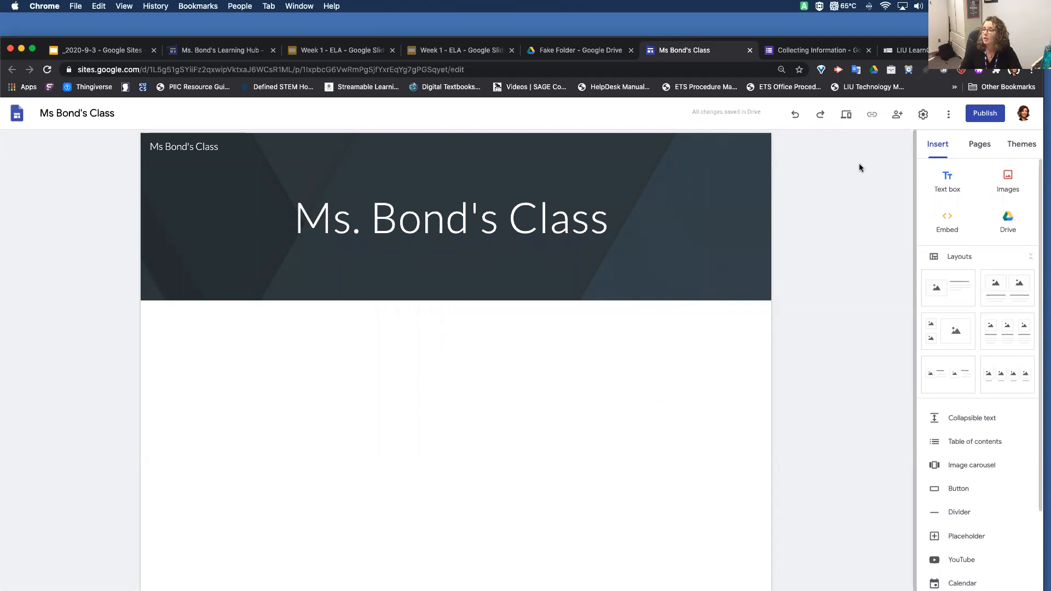
View the suggested people and groups for sharing the site, and close the sharing settings without adding anyone
click(898, 116)
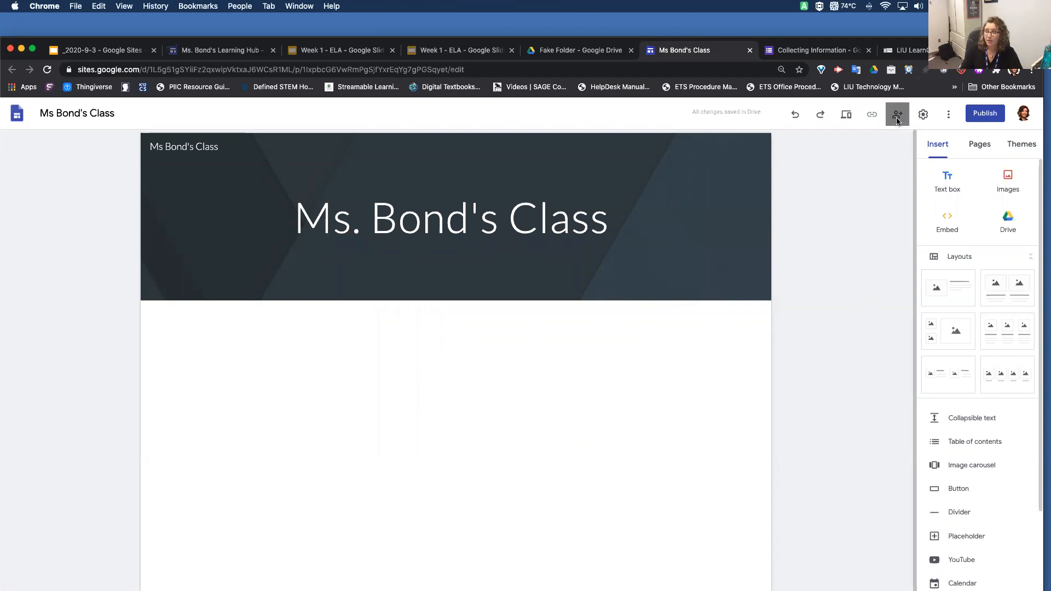
click(443, 299)
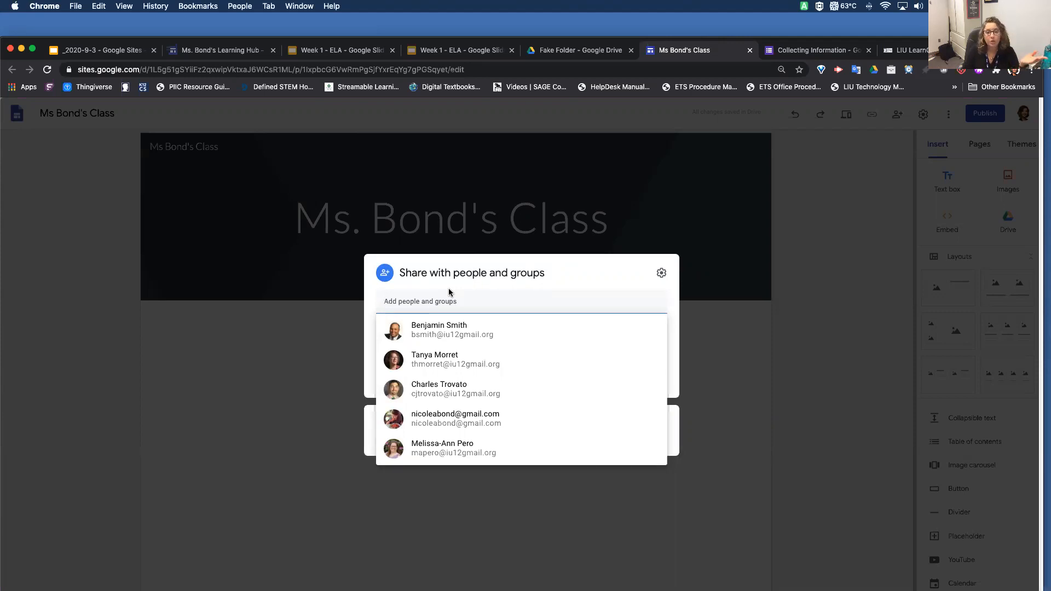
click(300, 364)
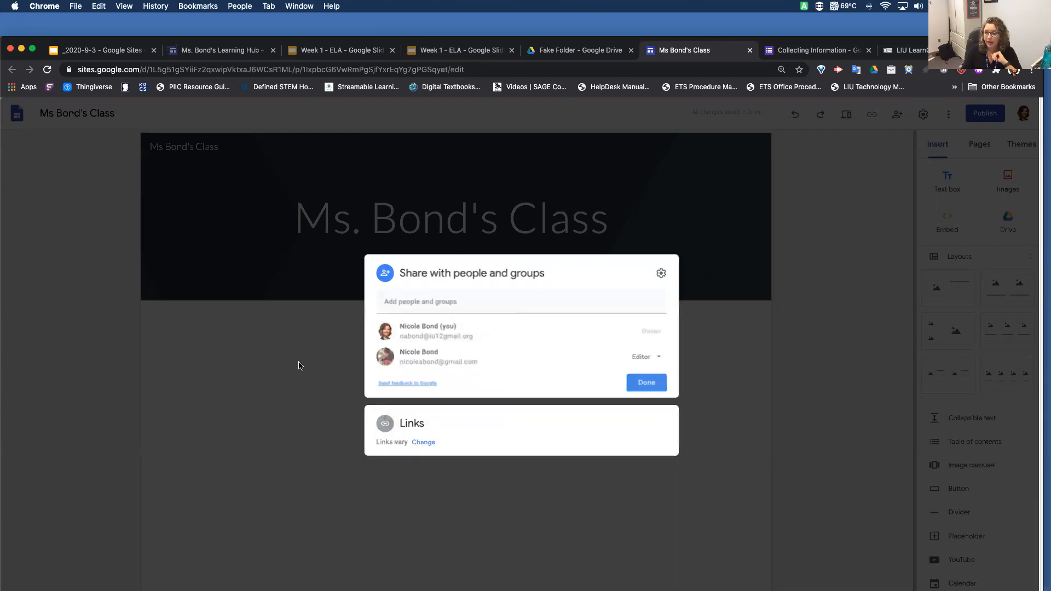
click(948, 115)
click(881, 188)
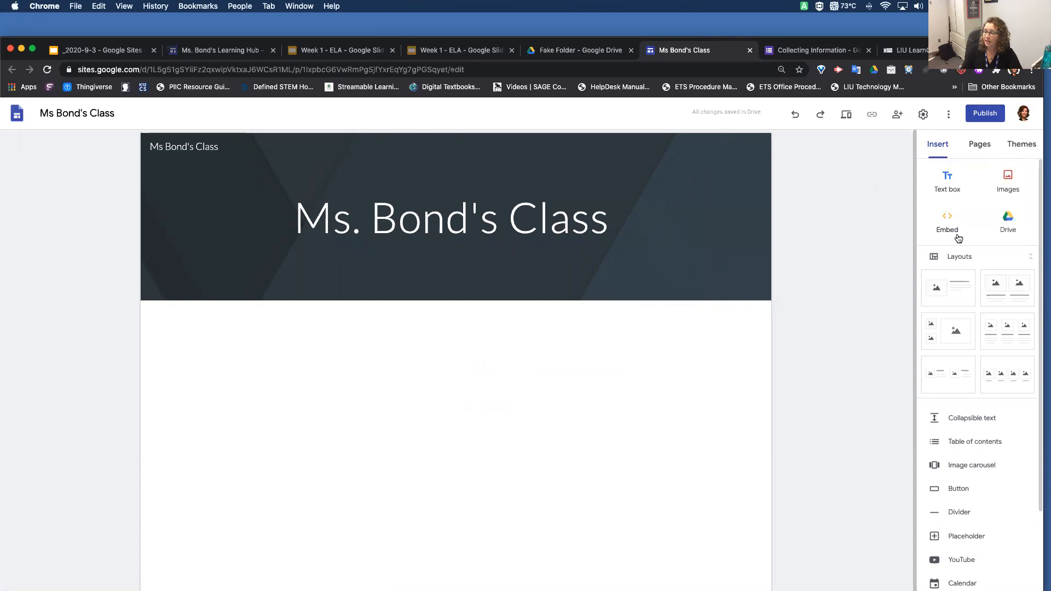
Insert a text box below the header containing "dfvdvdfvdf" and format it with the Title style
click(952, 183)
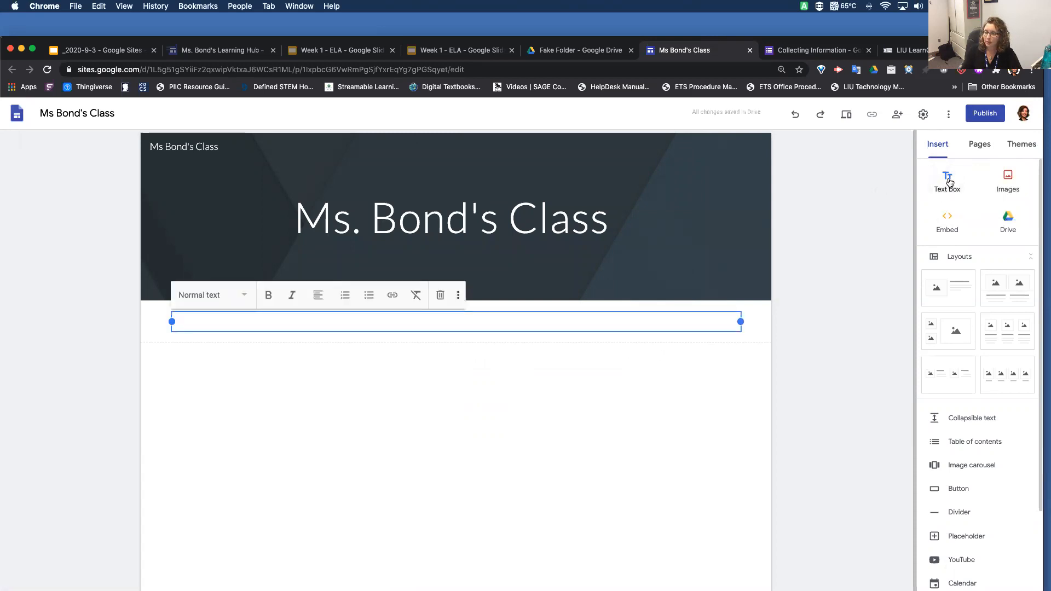
text(dfvdvdfvdf)
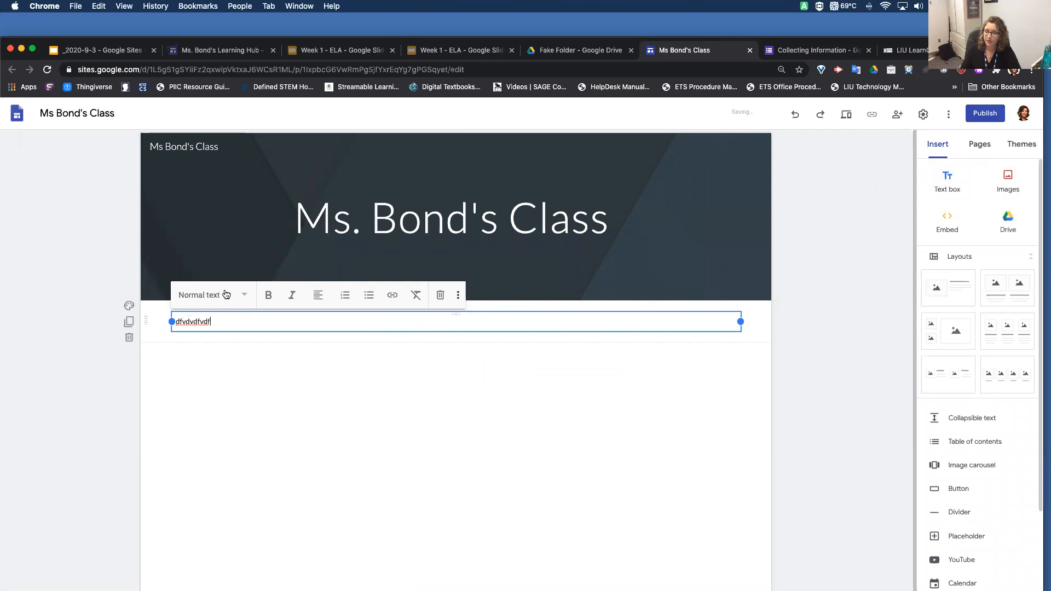
click(226, 295)
click(219, 327)
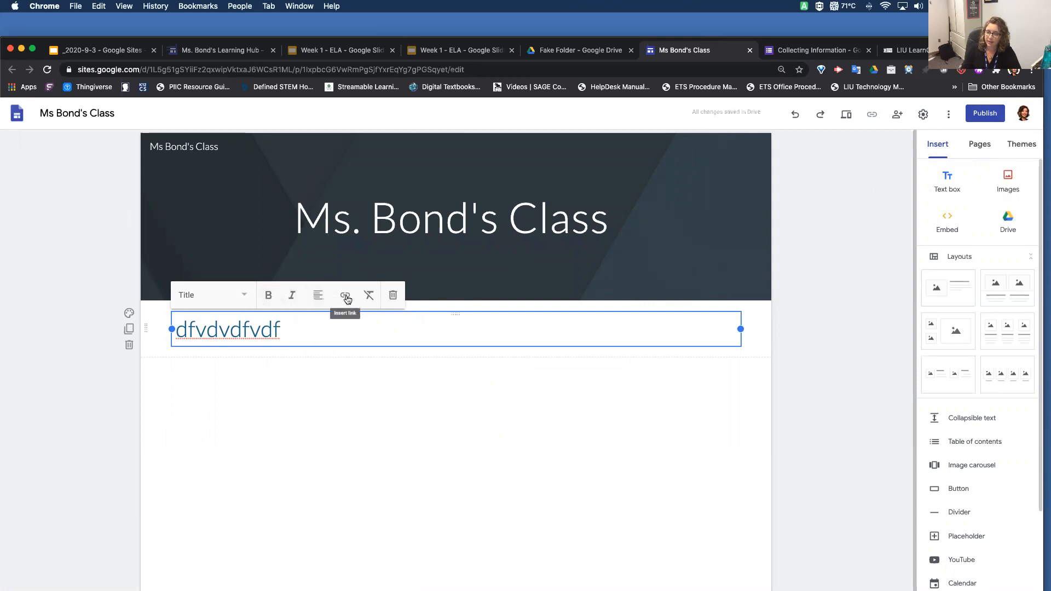
Set the text section's background to Emphasis 2 and duplicate the section
click(129, 314)
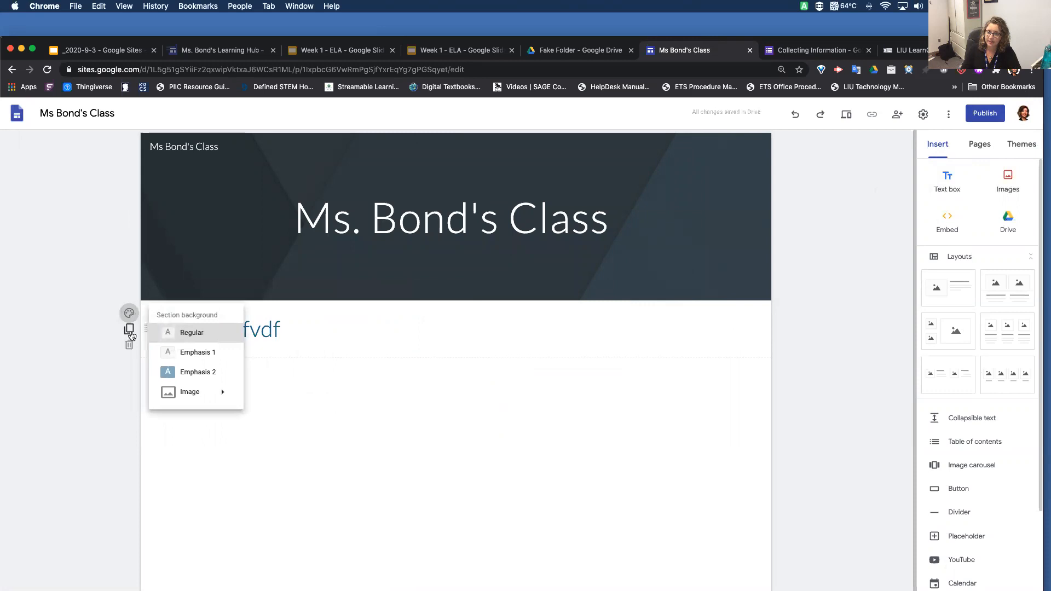
click(170, 372)
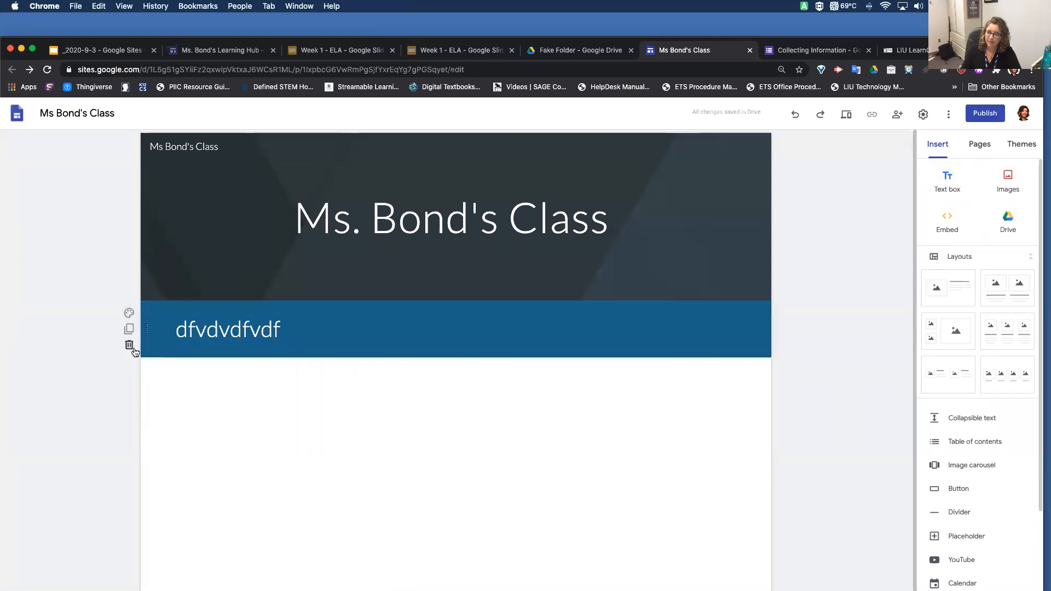
click(129, 329)
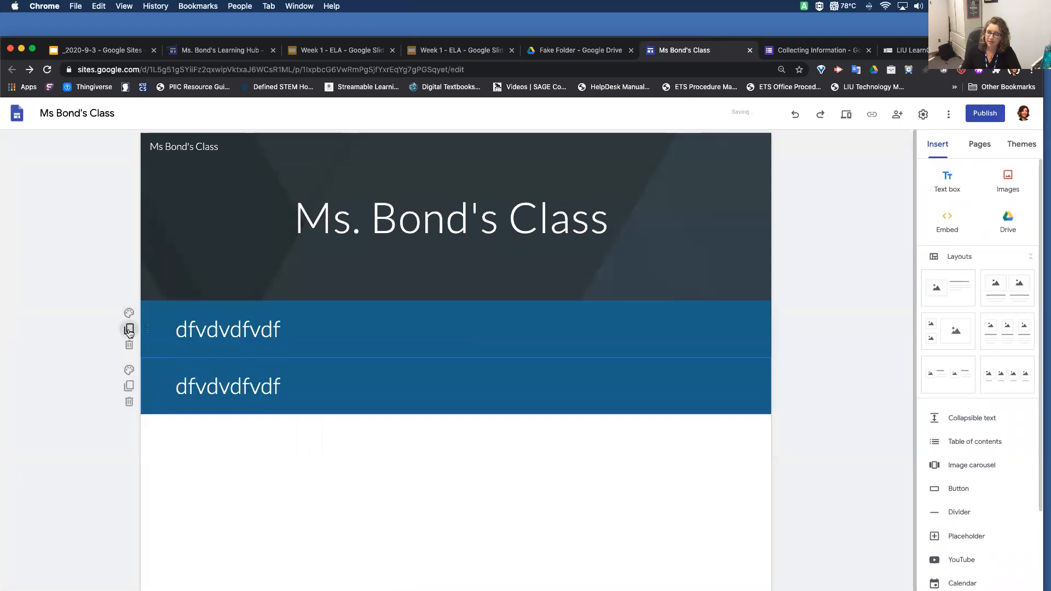
Try the Emphasis 1 background on the duplicated section, and replace it with the gallery image of colourful ribbons
click(130, 370)
click(196, 410)
click(131, 371)
mouse_move(228, 457)
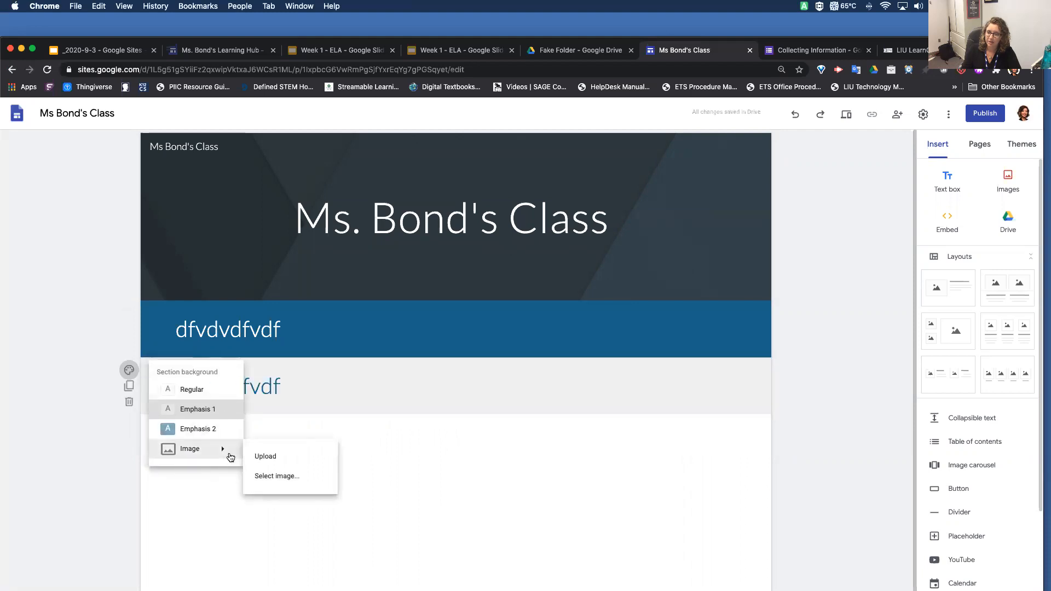
click(274, 477)
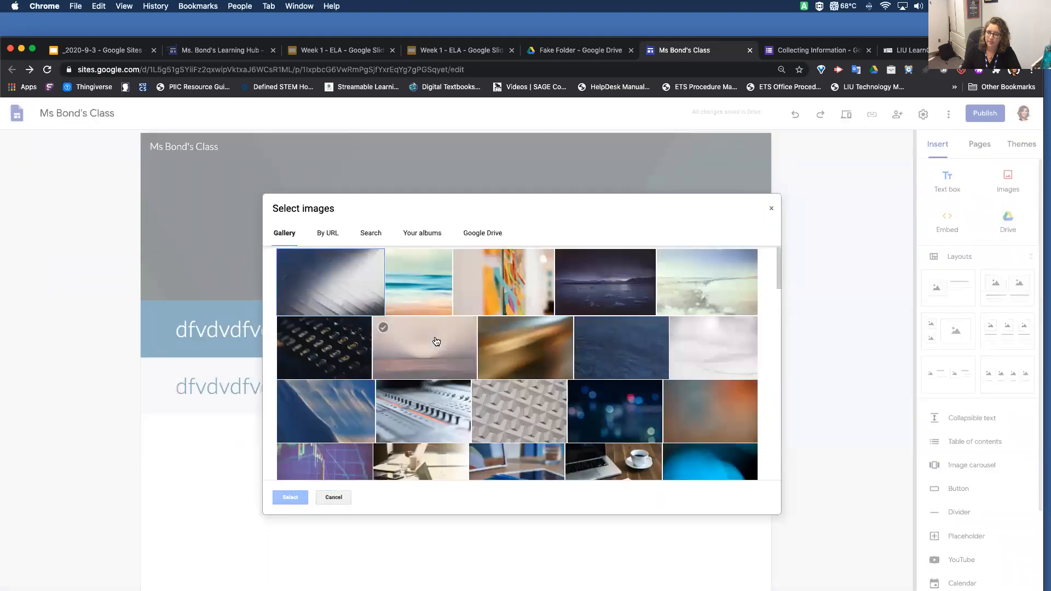
click(498, 285)
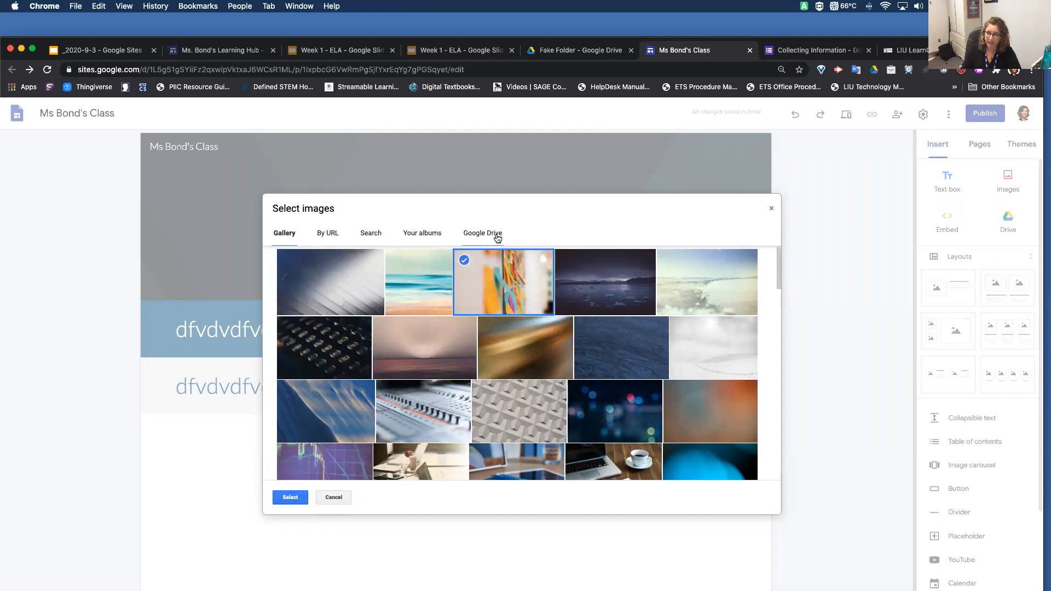
click(290, 497)
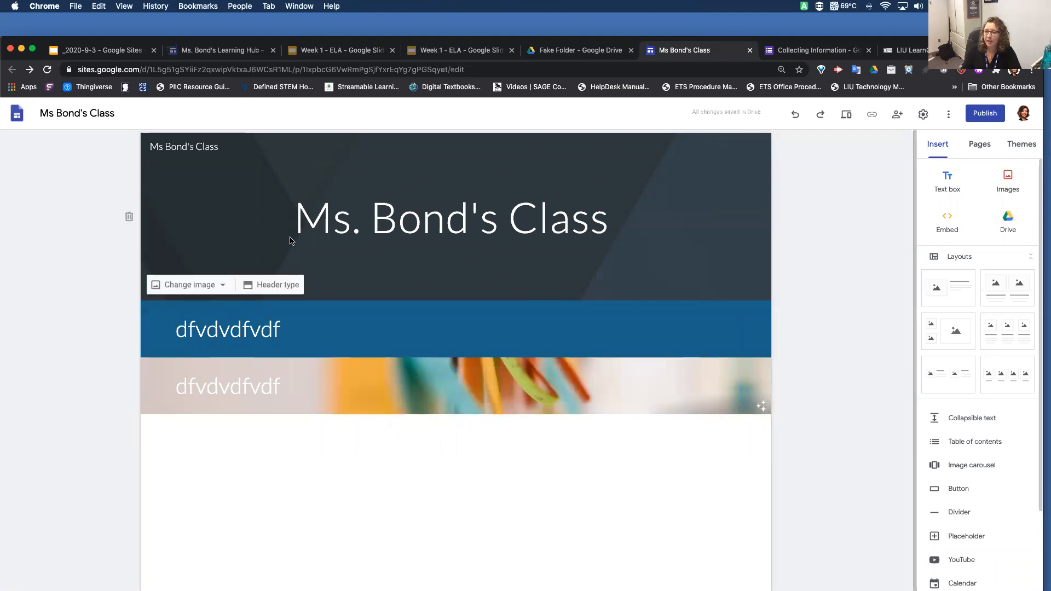
Change the page header's background to the gallery image of a beach with turquoise waves
click(222, 285)
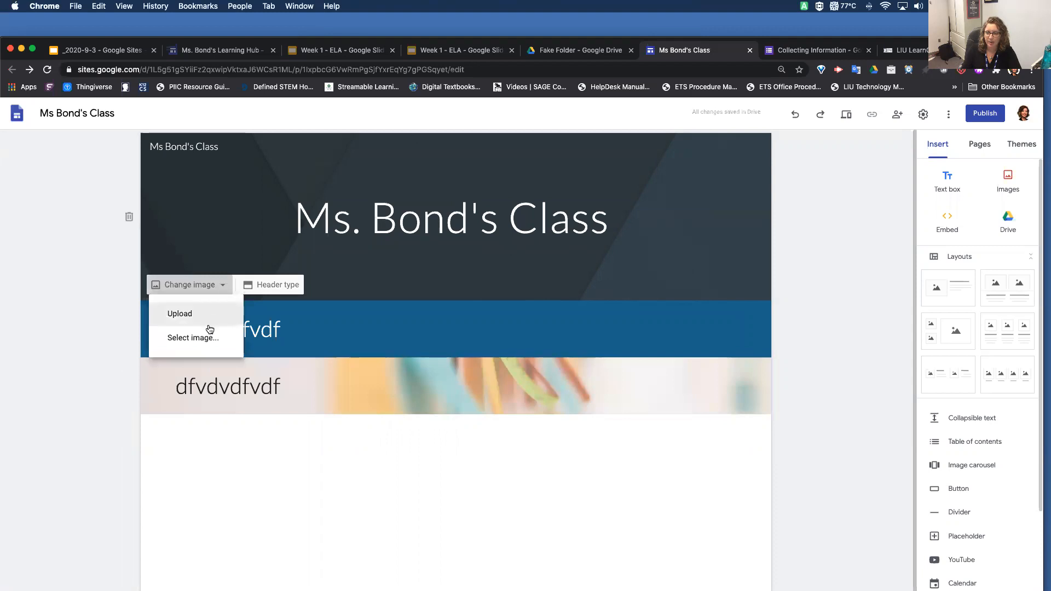
click(216, 342)
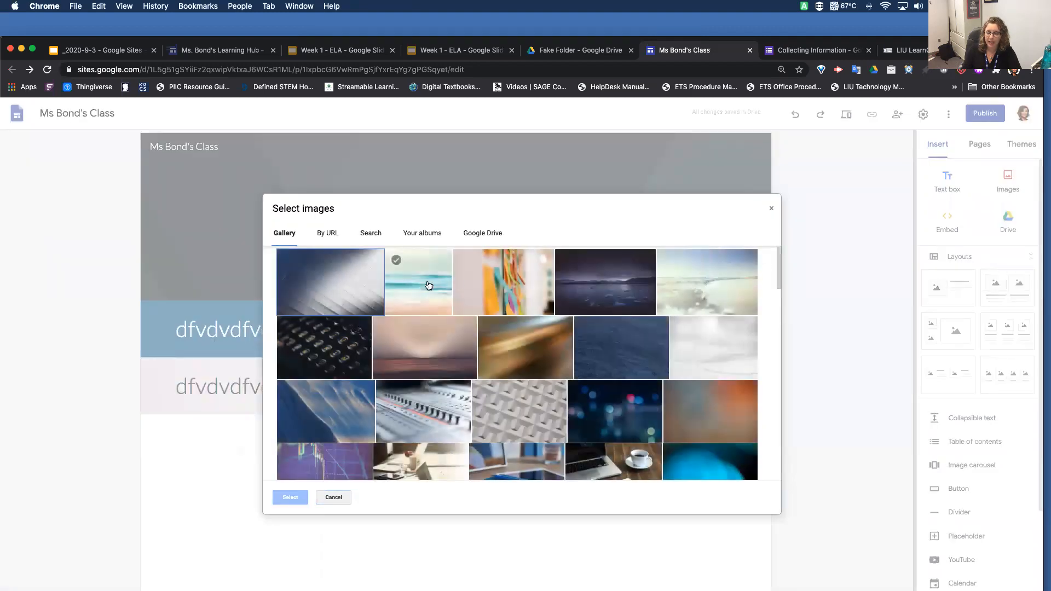
click(418, 290)
click(290, 497)
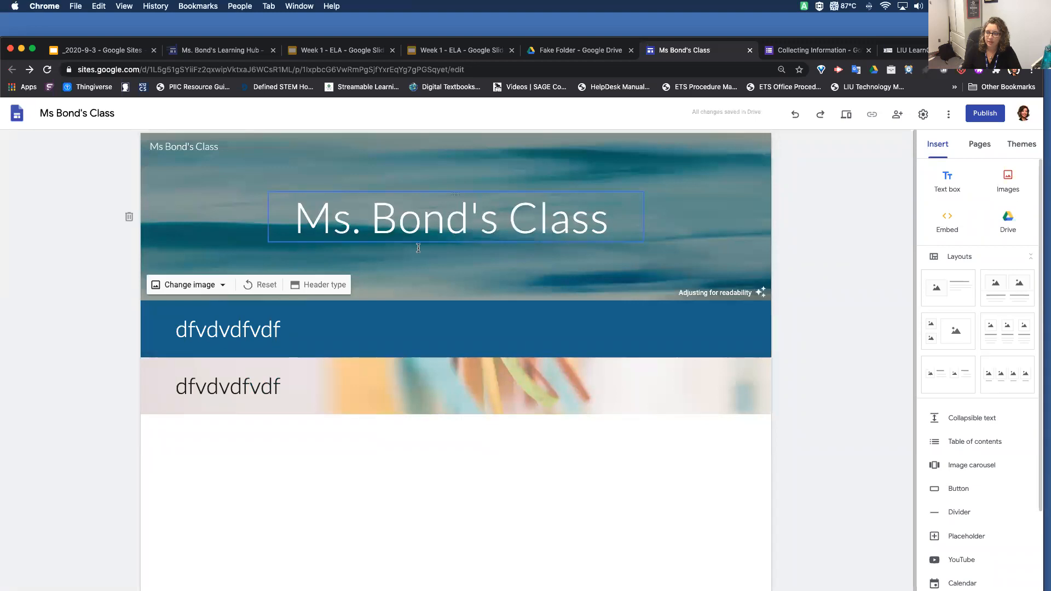
Try the Title only, Large banner and Cover header types on the page, and return the header to Banner
click(324, 285)
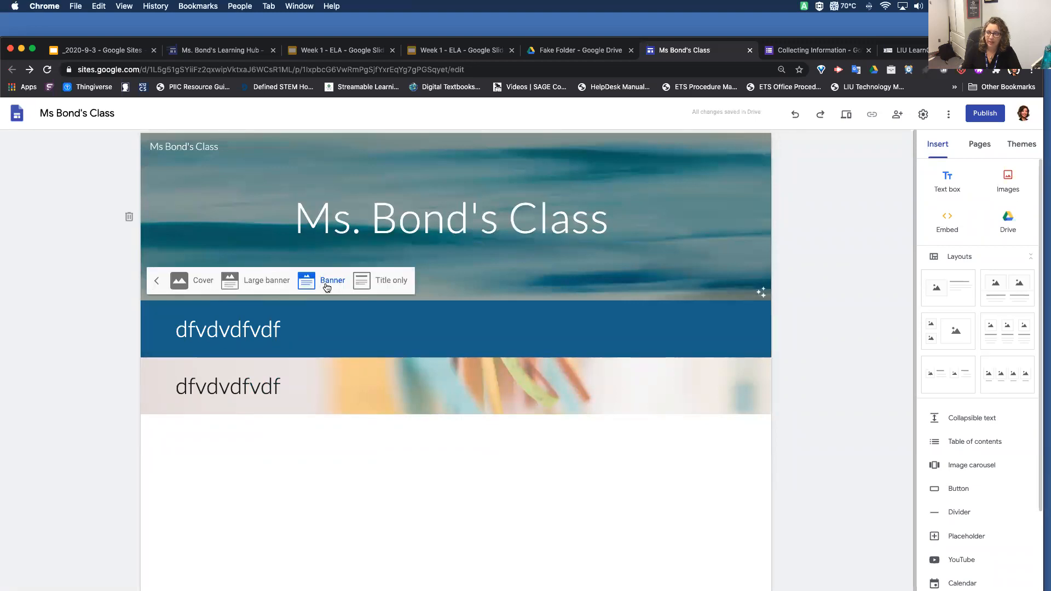
click(382, 282)
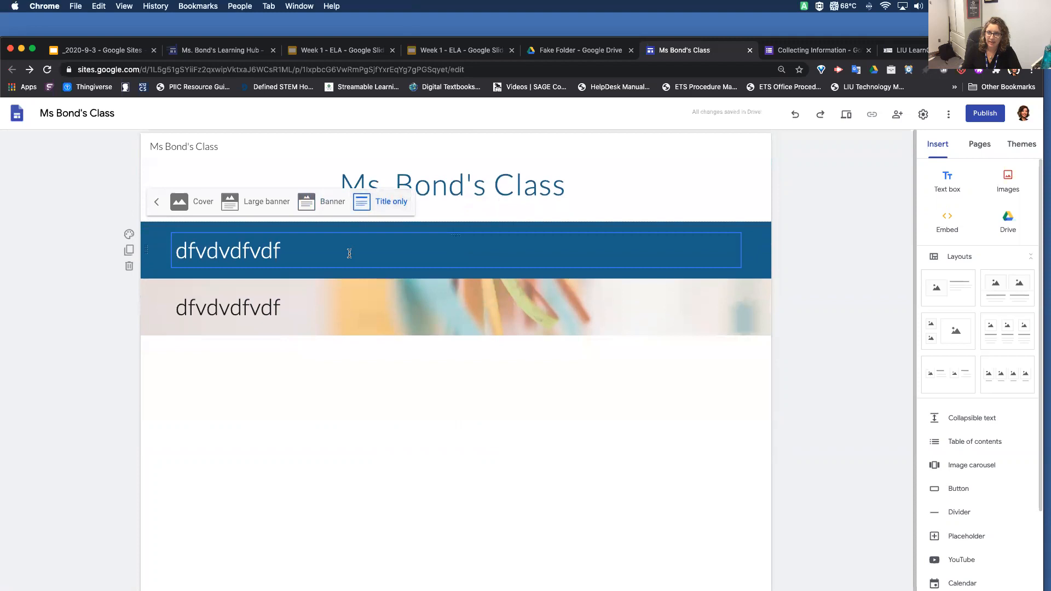
click(329, 201)
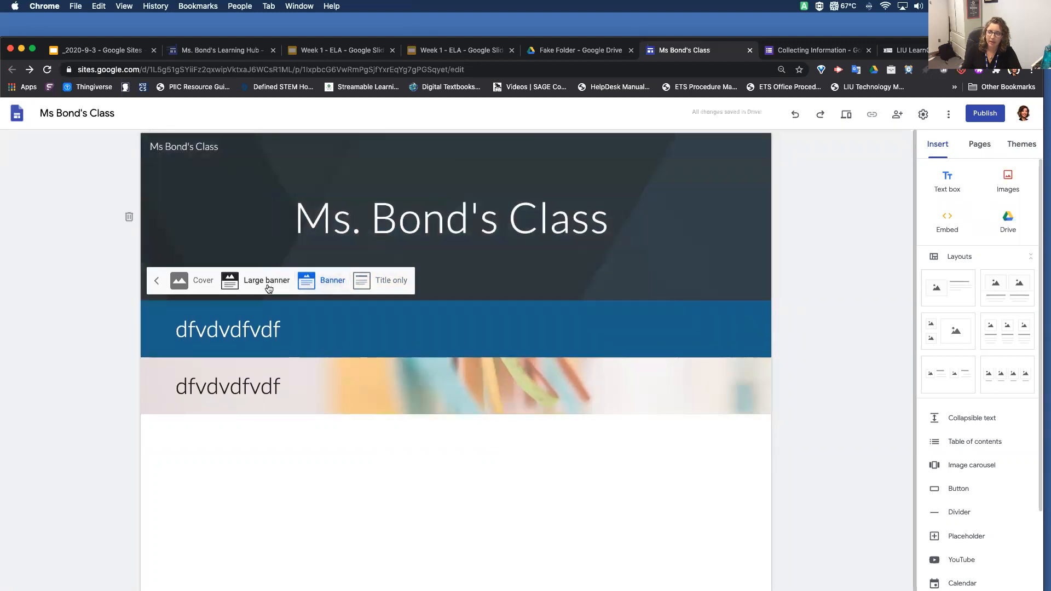
click(268, 285)
click(189, 370)
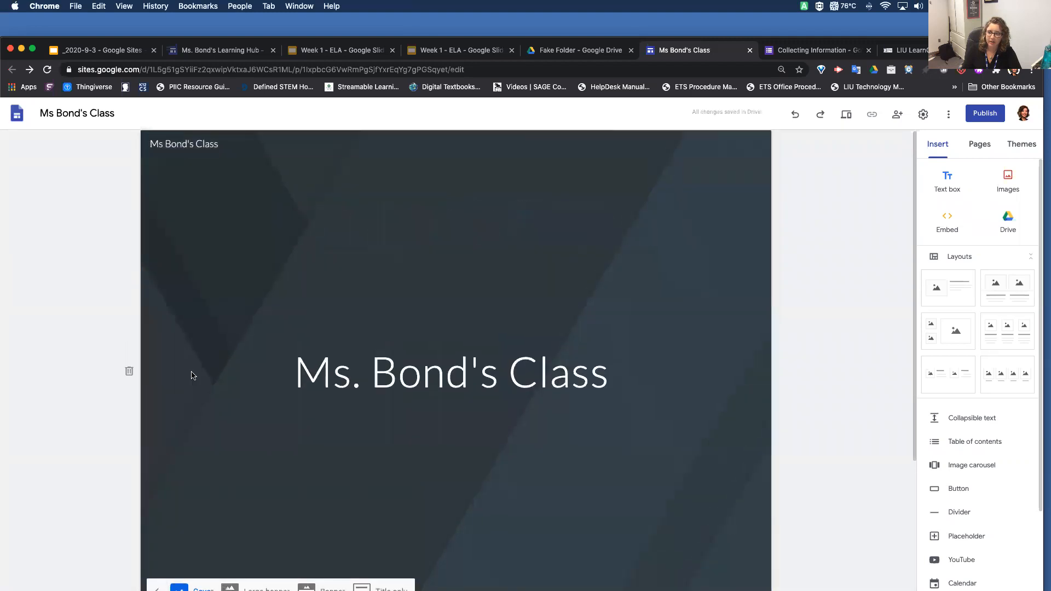
scroll(192, 376, down, 3)
click(257, 430)
click(323, 375)
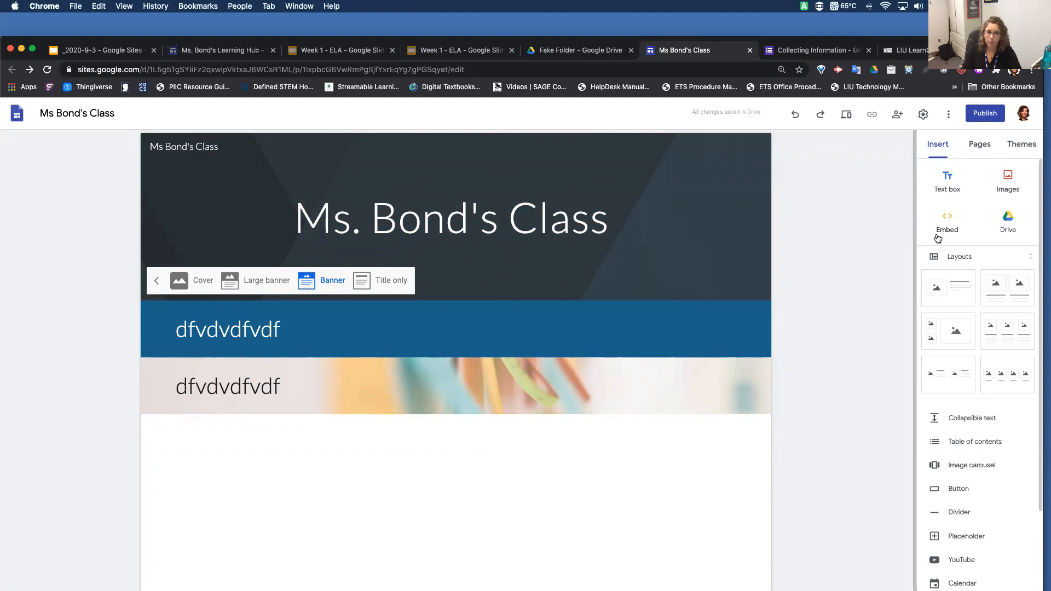
click(1009, 222)
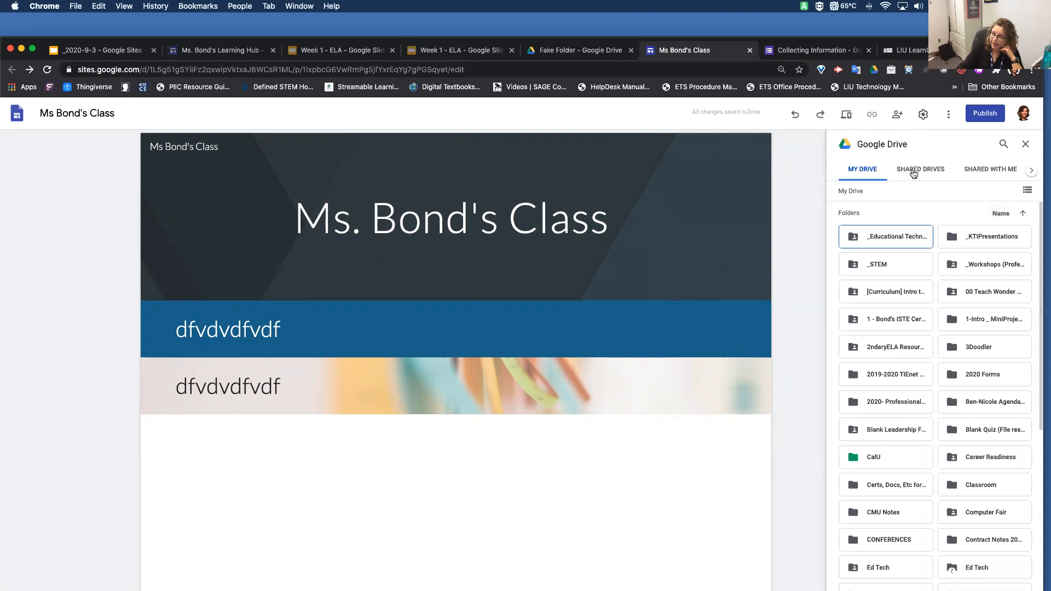
click(1025, 143)
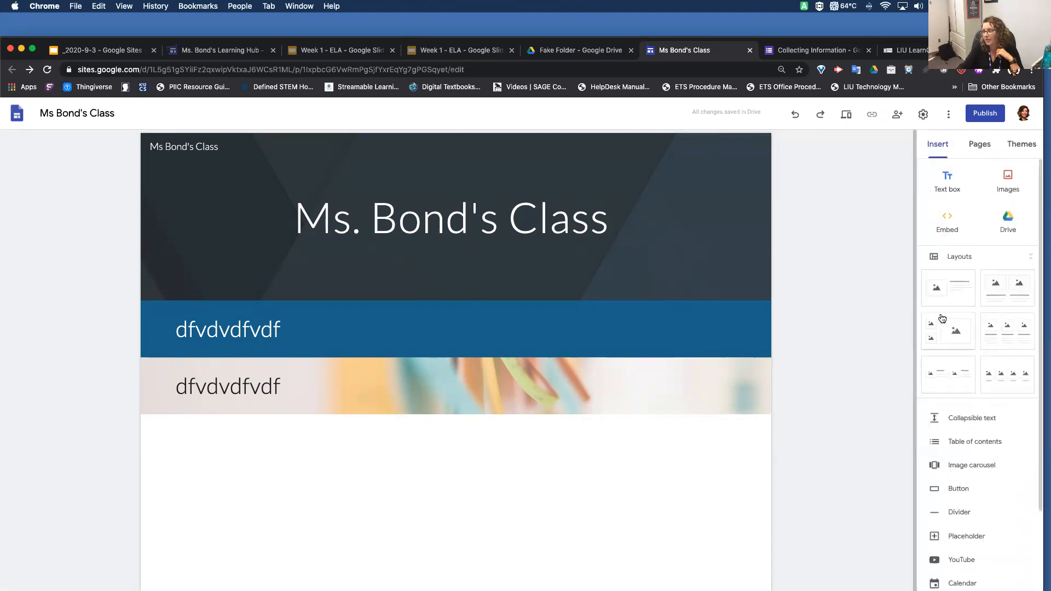
Insert a collapsible text block below the ribbon section with the heading "Click here to see something awesome"
scroll(964, 422, down, 5)
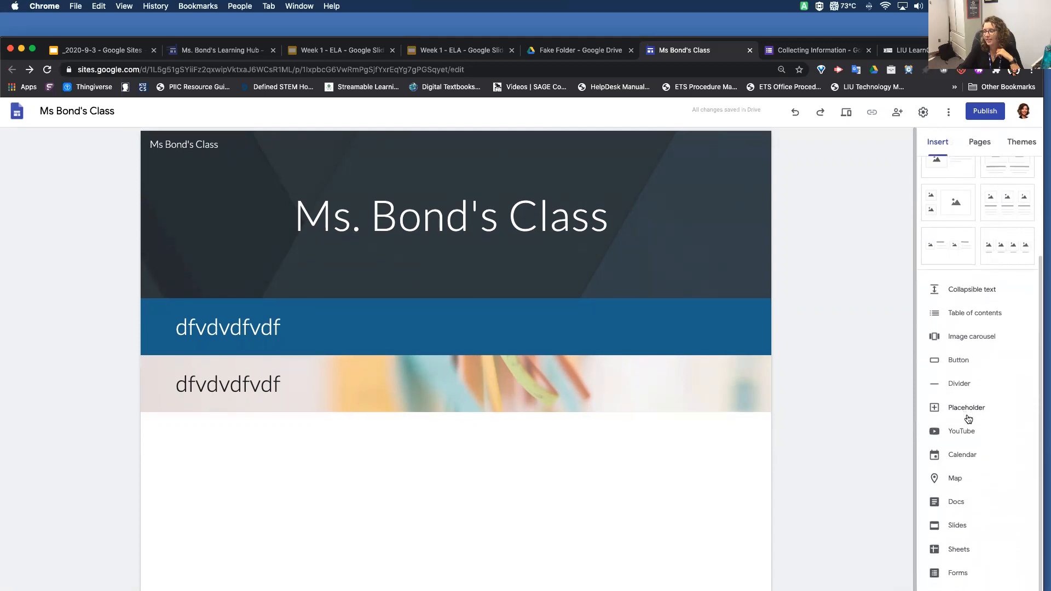
click(973, 291)
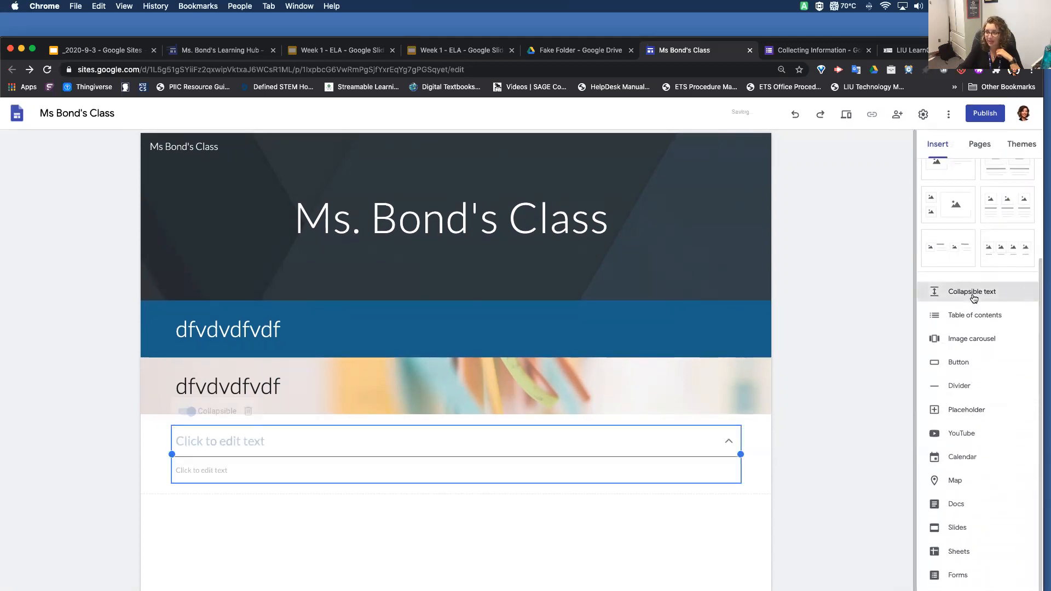
click(580, 448)
text(Click her)
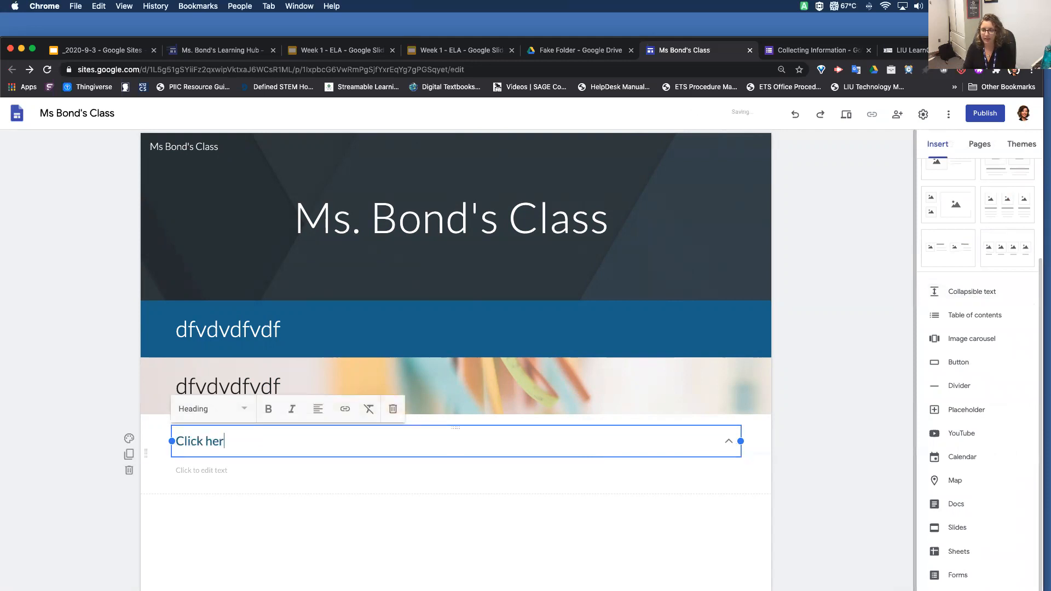
text(e to see something awesome)
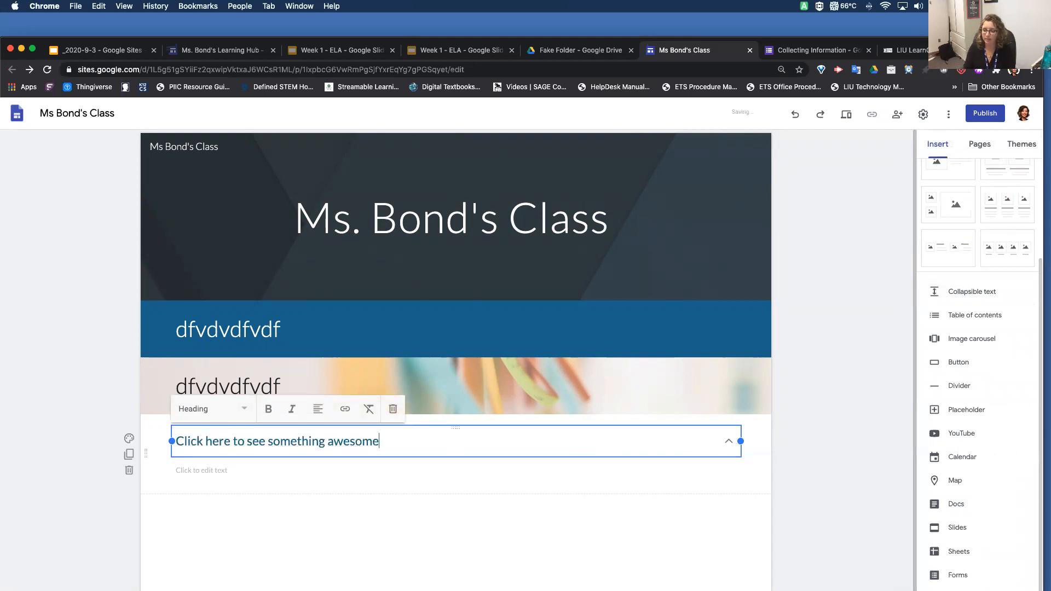
Enter "Something Awesome" as the collapsible block's body text, and expand the block to check it
click(449, 471)
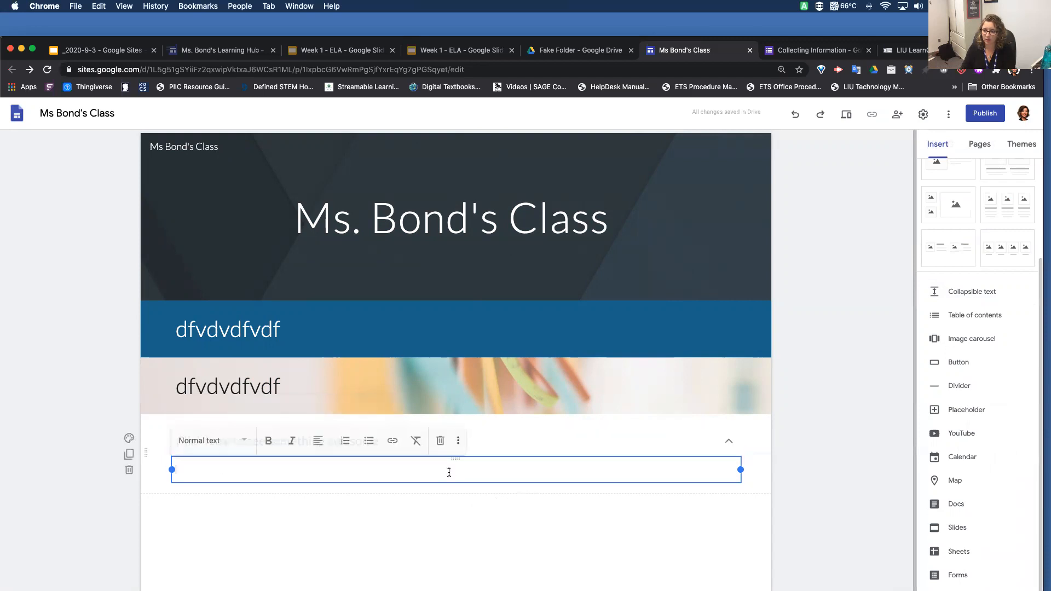
text(Something Awesome)
click(403, 568)
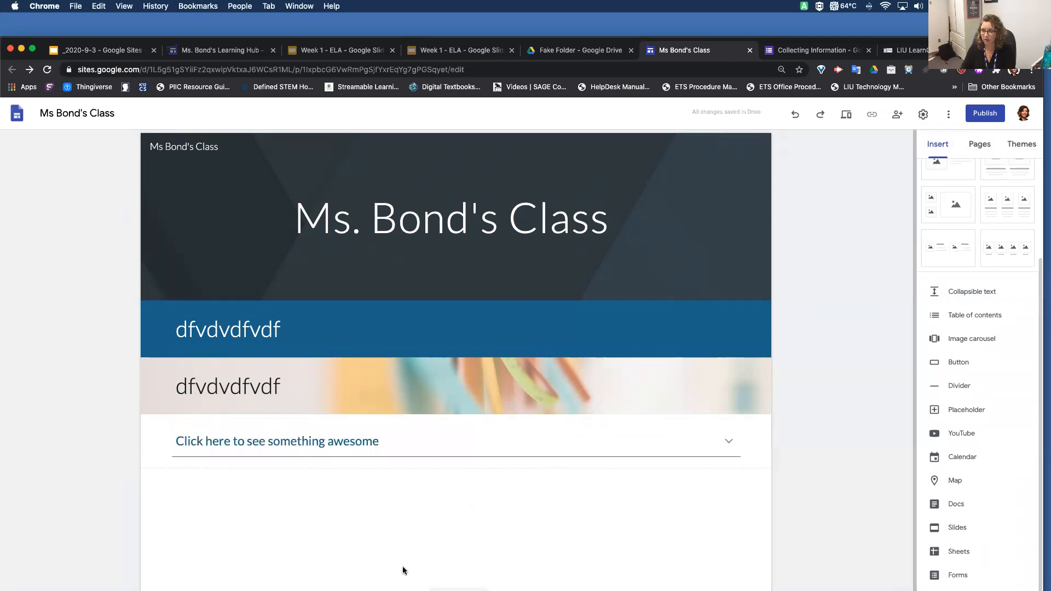
click(730, 442)
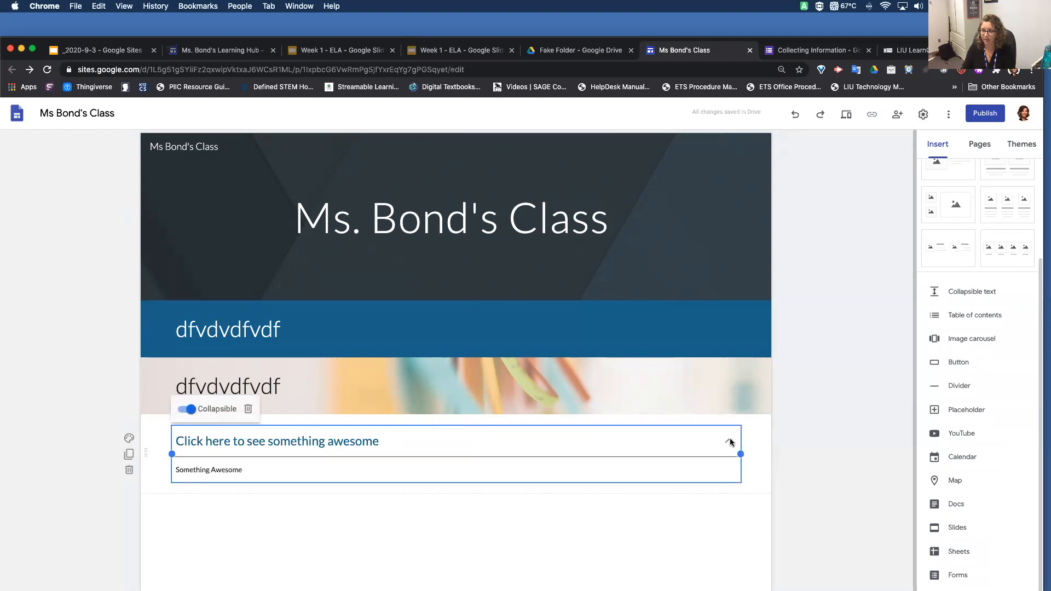
click(813, 432)
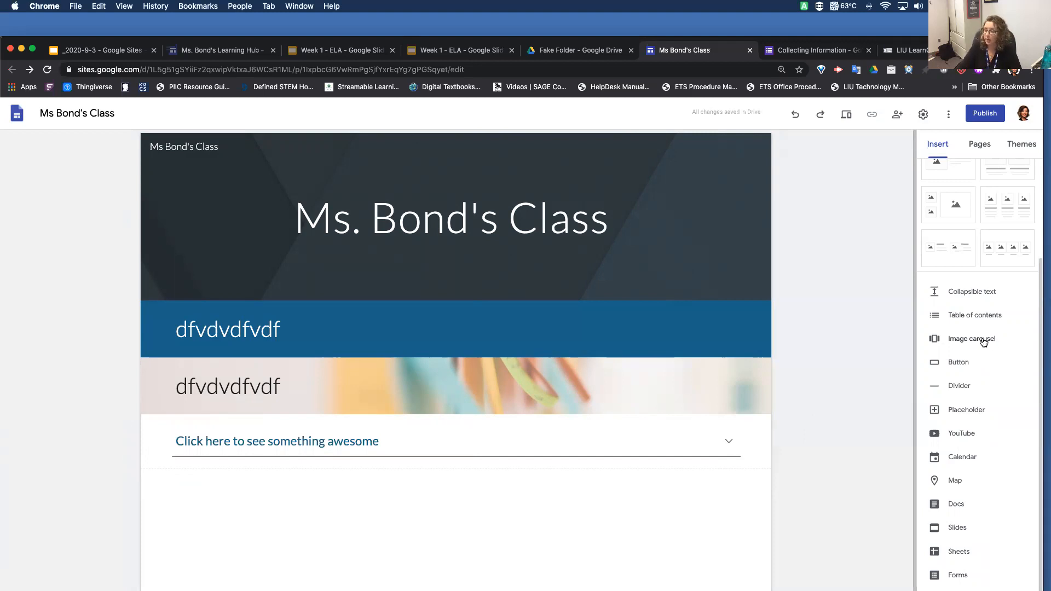
click(939, 363)
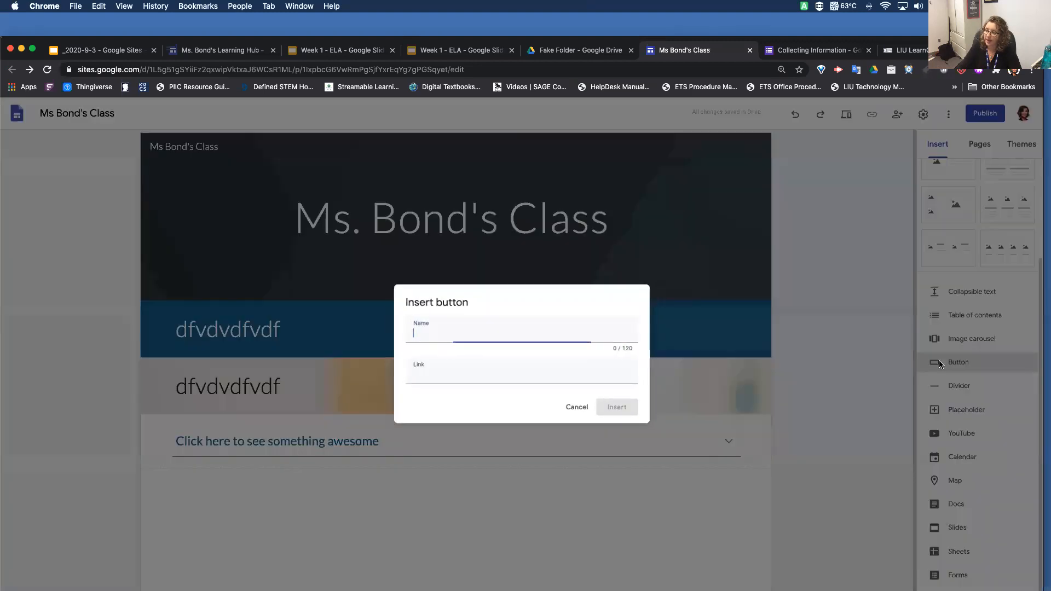
text(Button)
click(582, 380)
text(http://www.google.com)
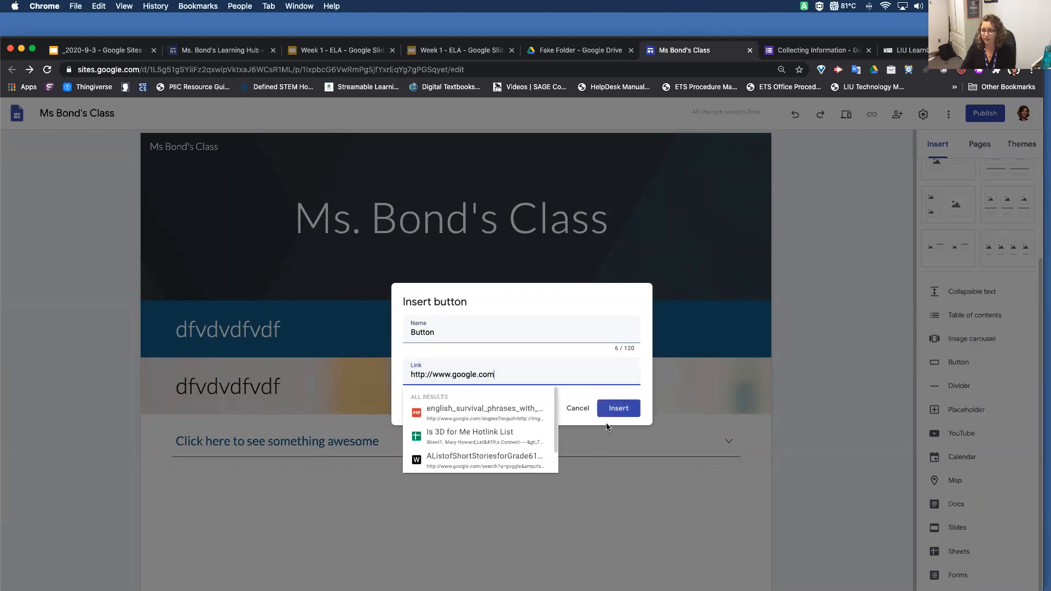
click(625, 410)
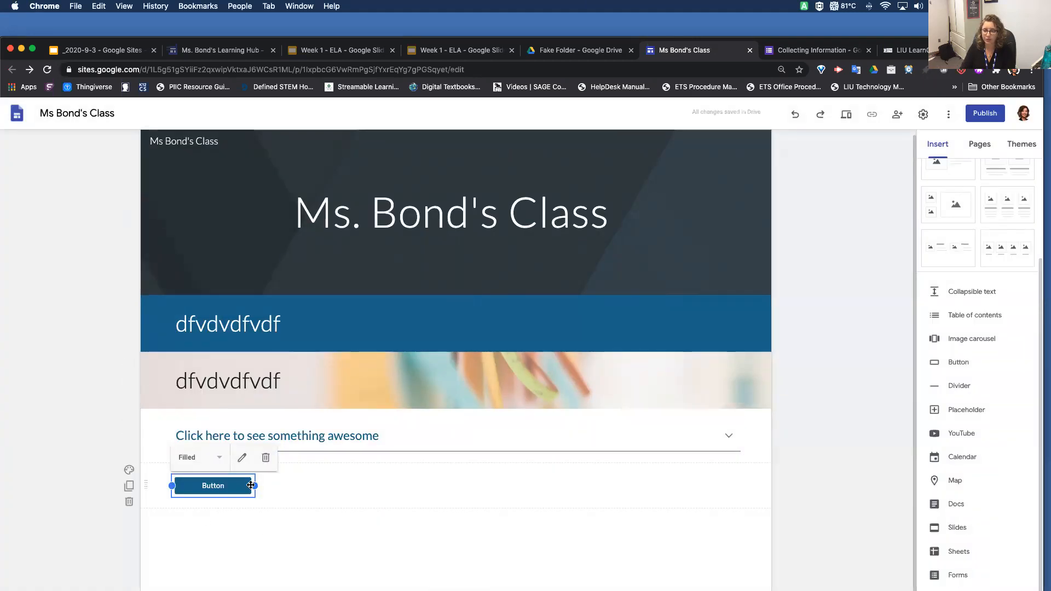
Try the Outlined and Text styles on the button, and return it to Filled
mouse_move(262, 487)
mouse_down()
mouse_move(350, 487)
mouse_move(257, 487)
mouse_up()
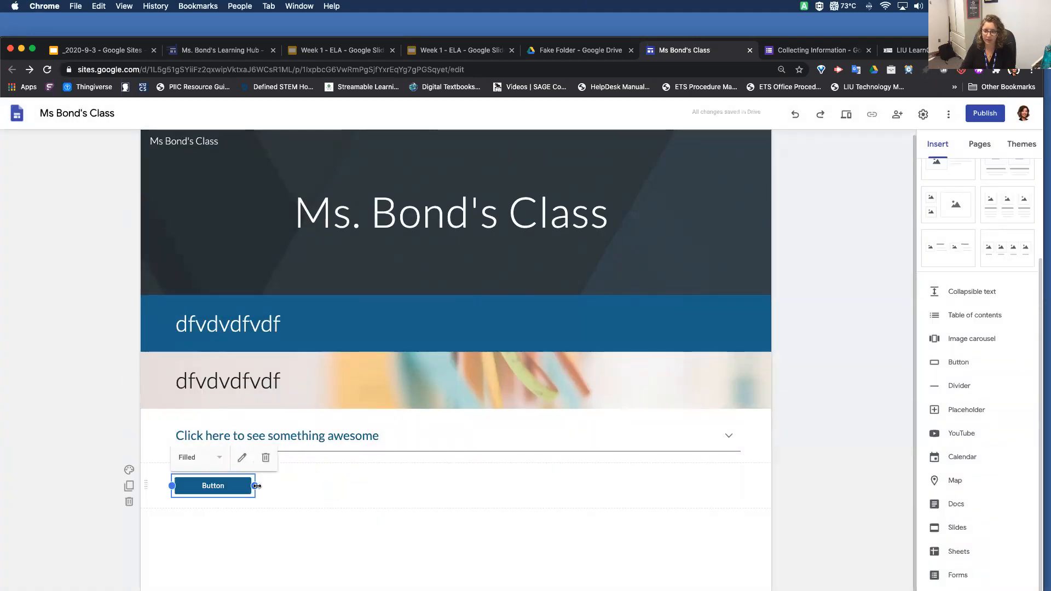
click(217, 462)
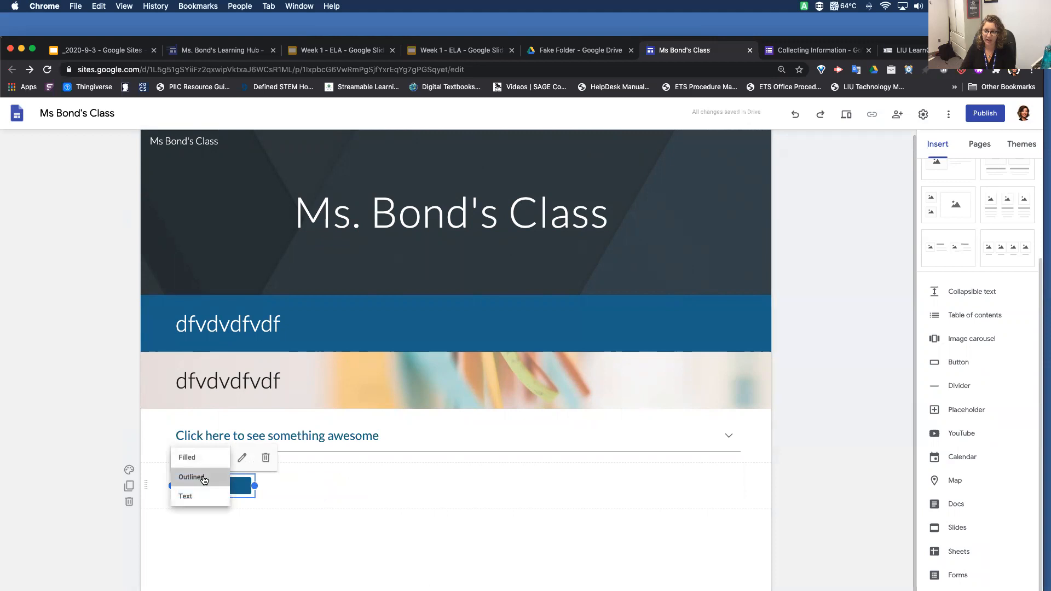
click(203, 476)
click(207, 462)
click(204, 498)
click(204, 463)
click(192, 457)
click(419, 486)
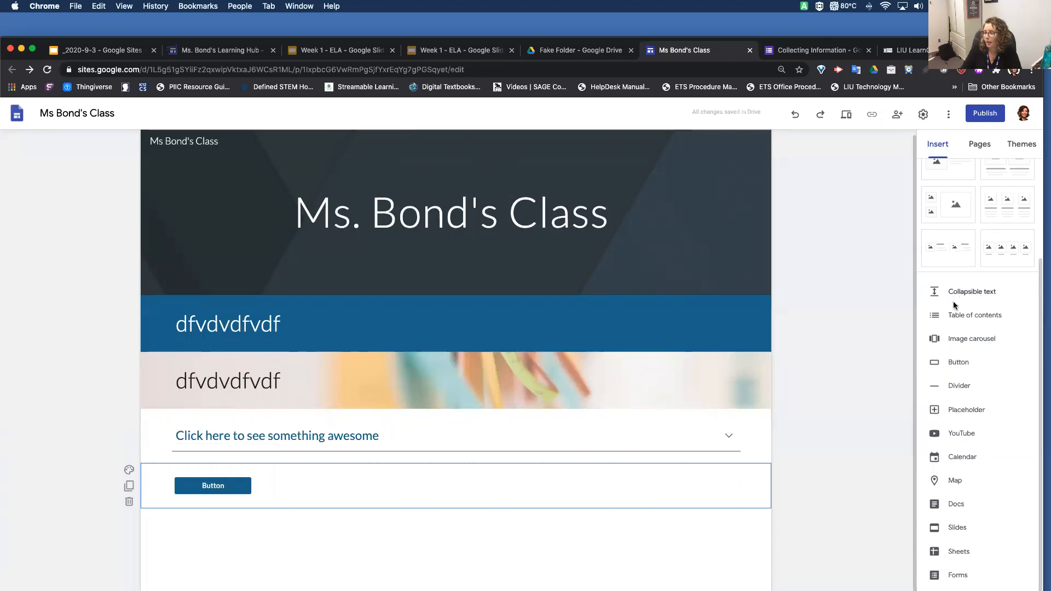
Insert a divider and an empty placeholder below the button
click(955, 387)
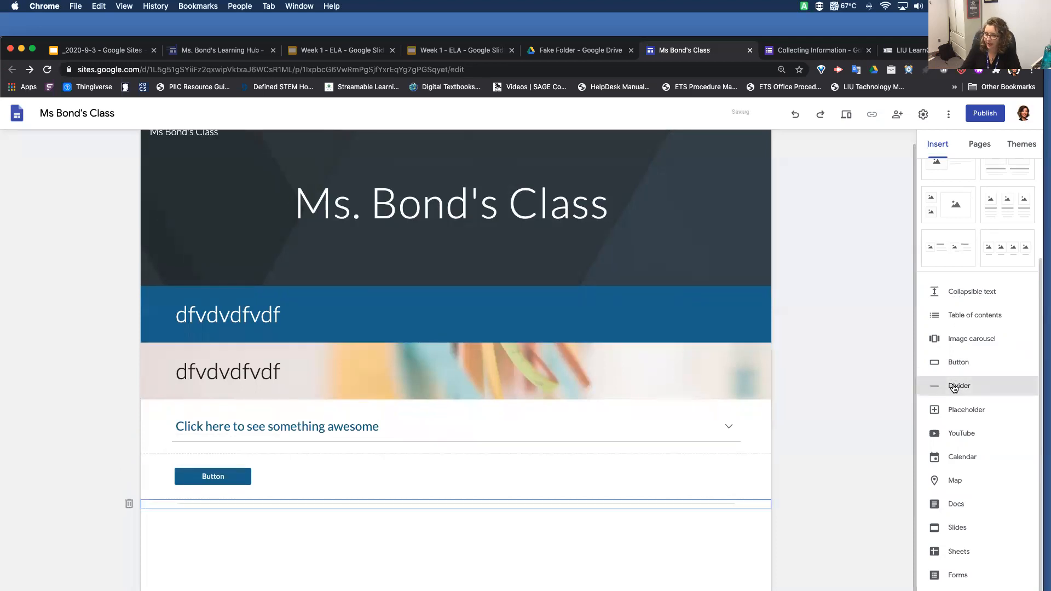
click(956, 412)
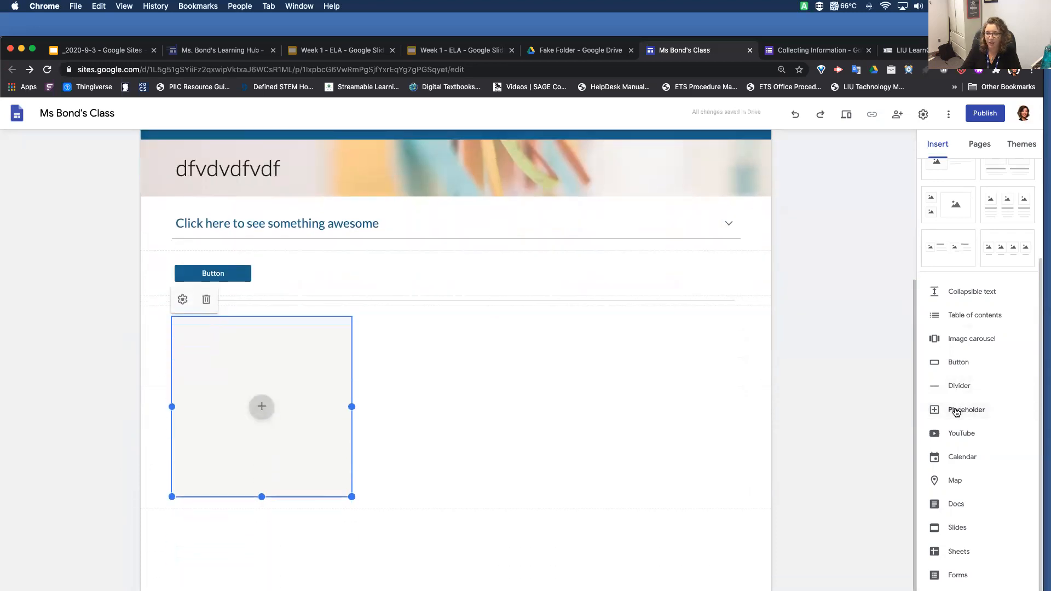
Search YouTube for "Theme" and insert the PAW Patrol Theme Song and THEME videos on the page
click(967, 436)
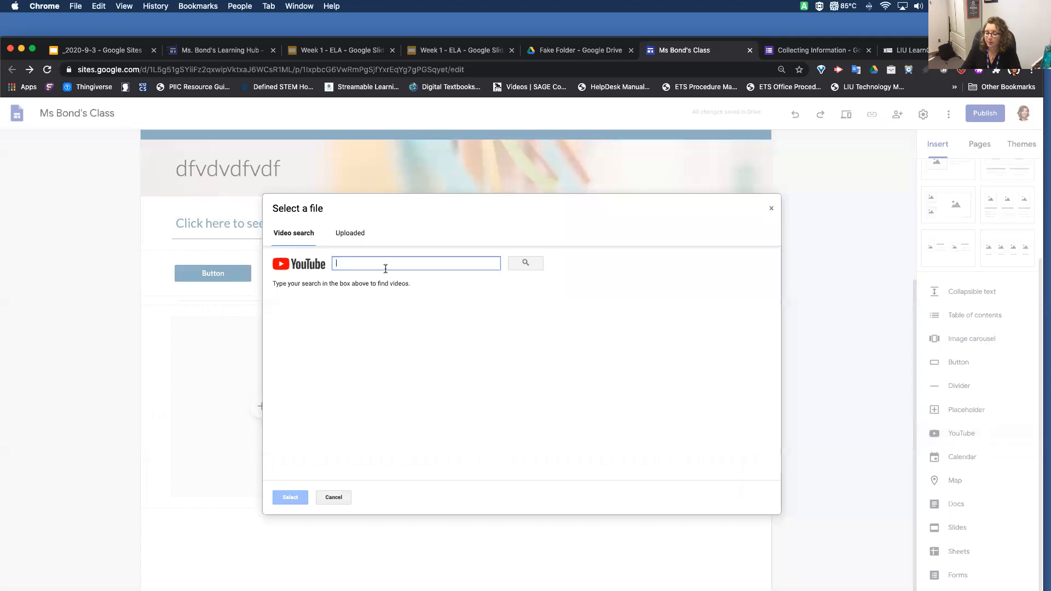
text(Thereme)
key(BackSpace)
key(BackSpace)
key(BackSpace)
click(534, 262)
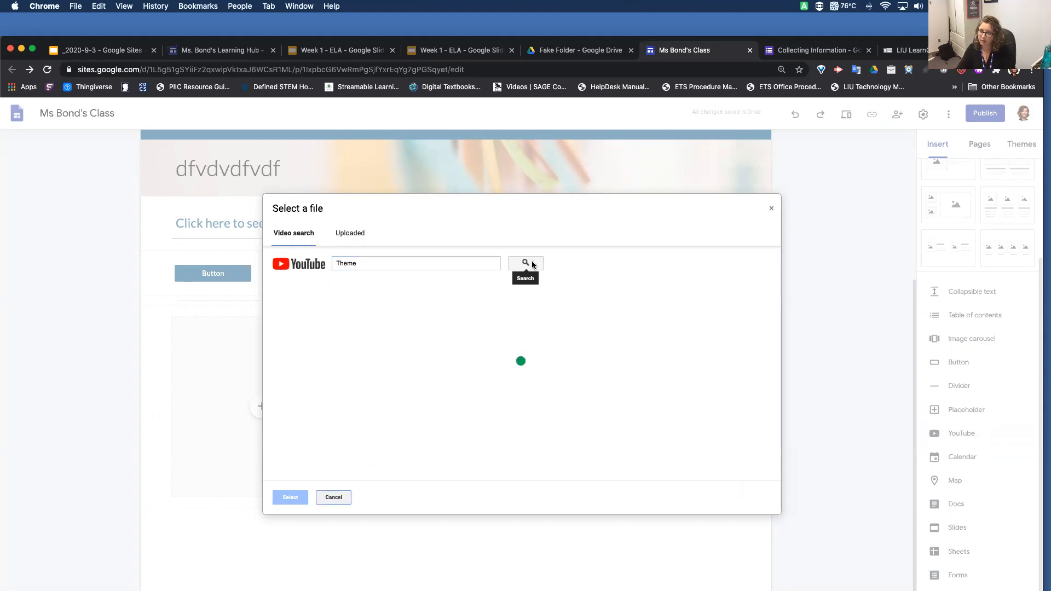
click(455, 313)
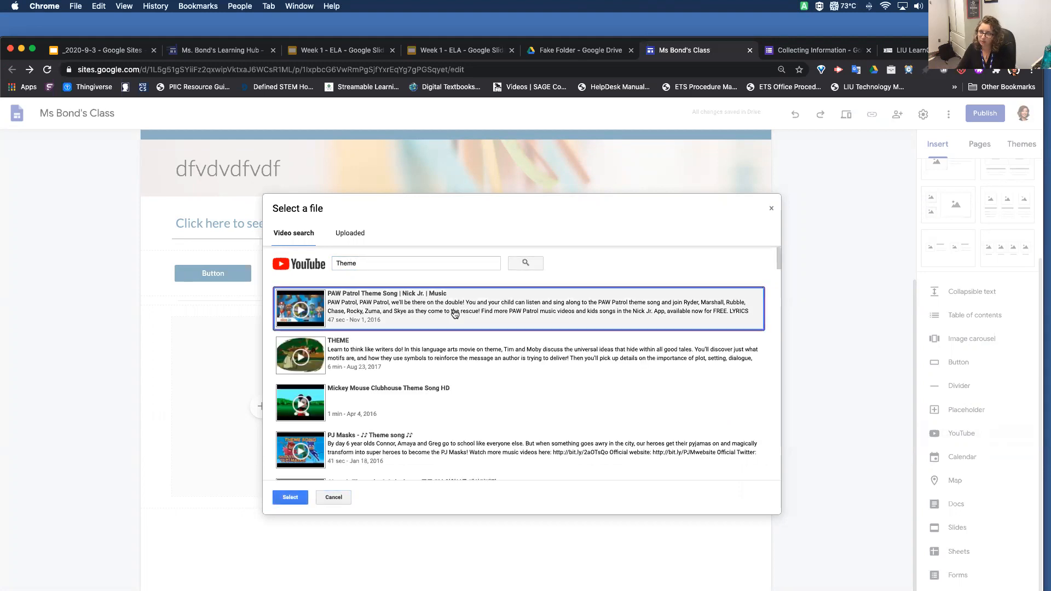
click(419, 367)
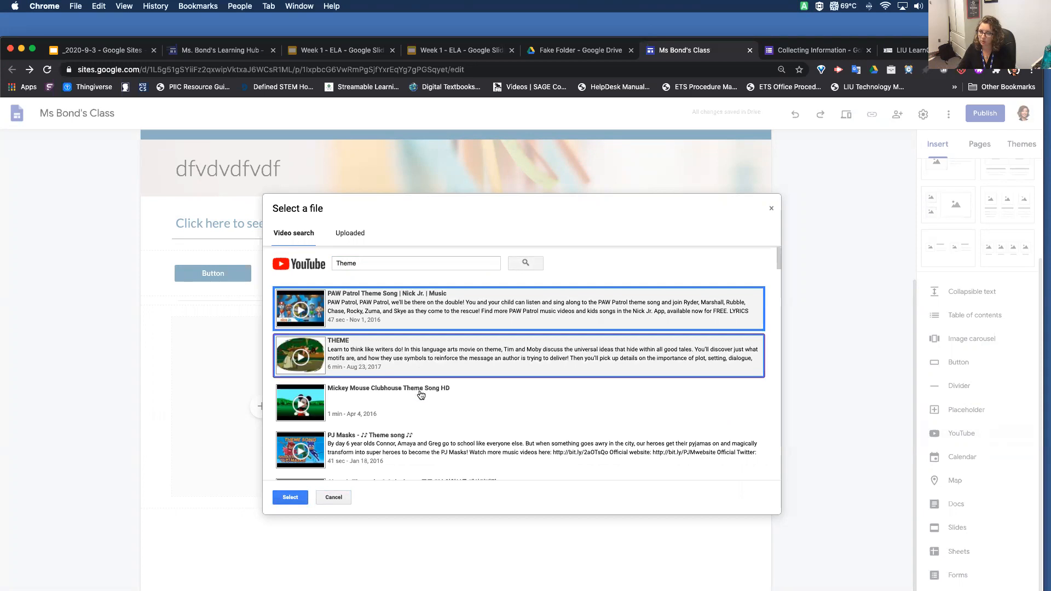
scroll(421, 394, down, 3)
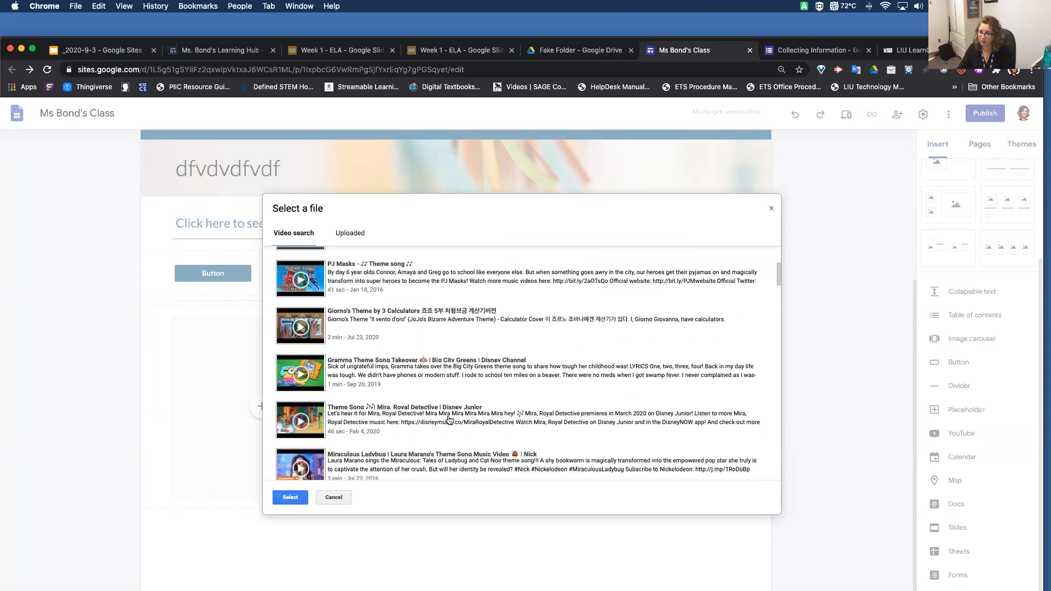
click(290, 499)
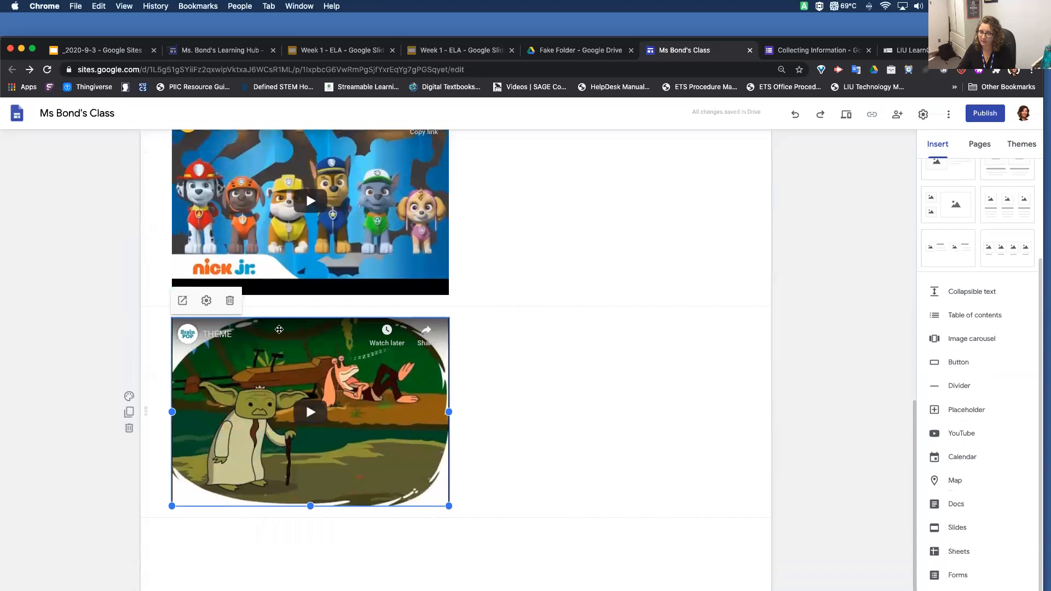
Delete the THEME video from the page, keeping the PAW Patrol video
click(230, 300)
scroll(510, 224, up, 3)
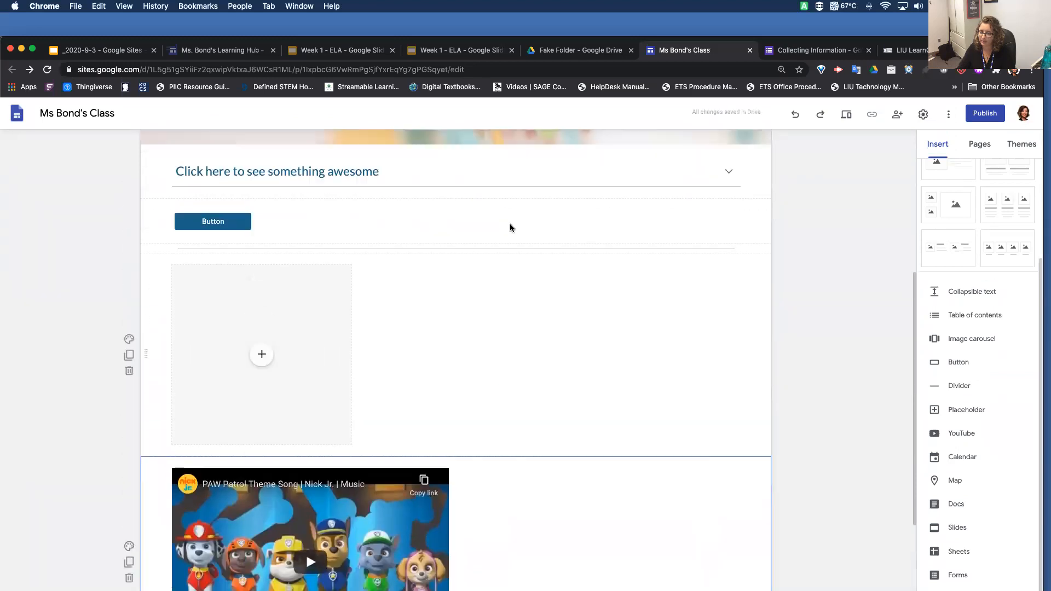
scroll(511, 224, down, 1)
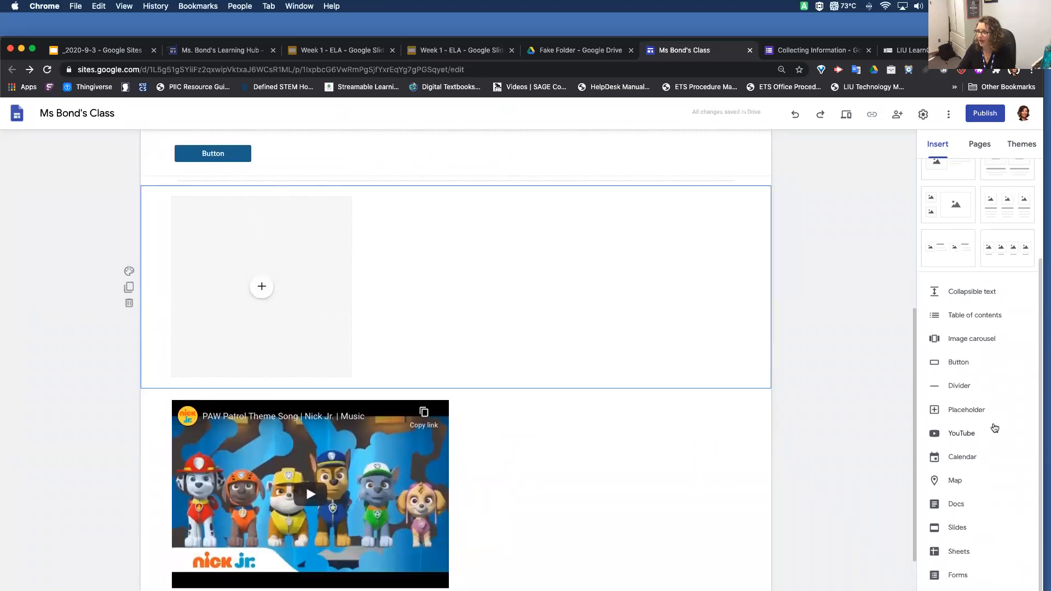
Insert the uploaded YouTube video "Discovery Education Updates 2020" below the PAW Patrol video
click(968, 435)
click(348, 233)
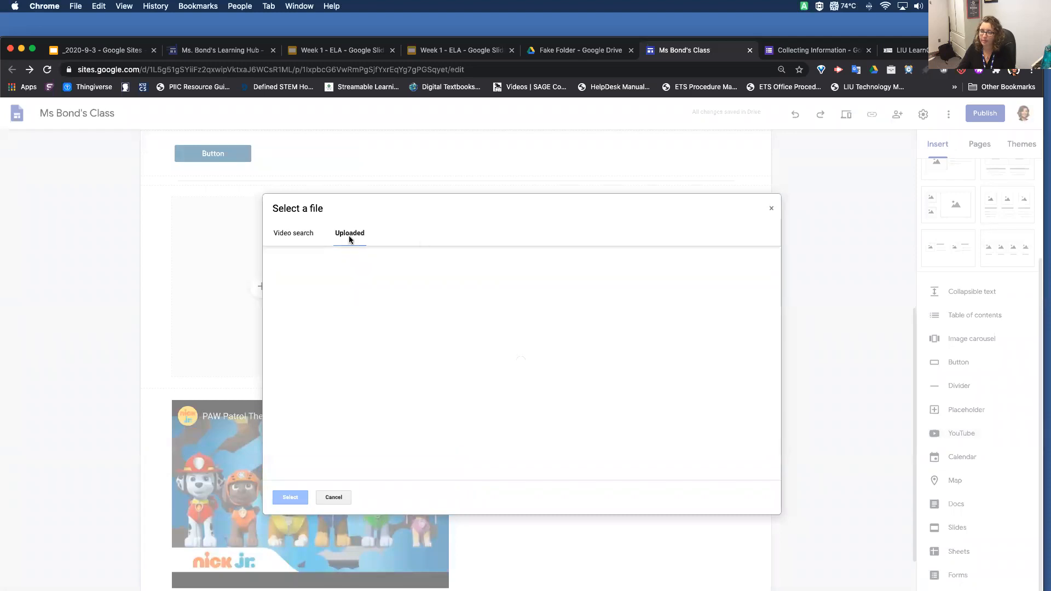
click(399, 278)
click(290, 497)
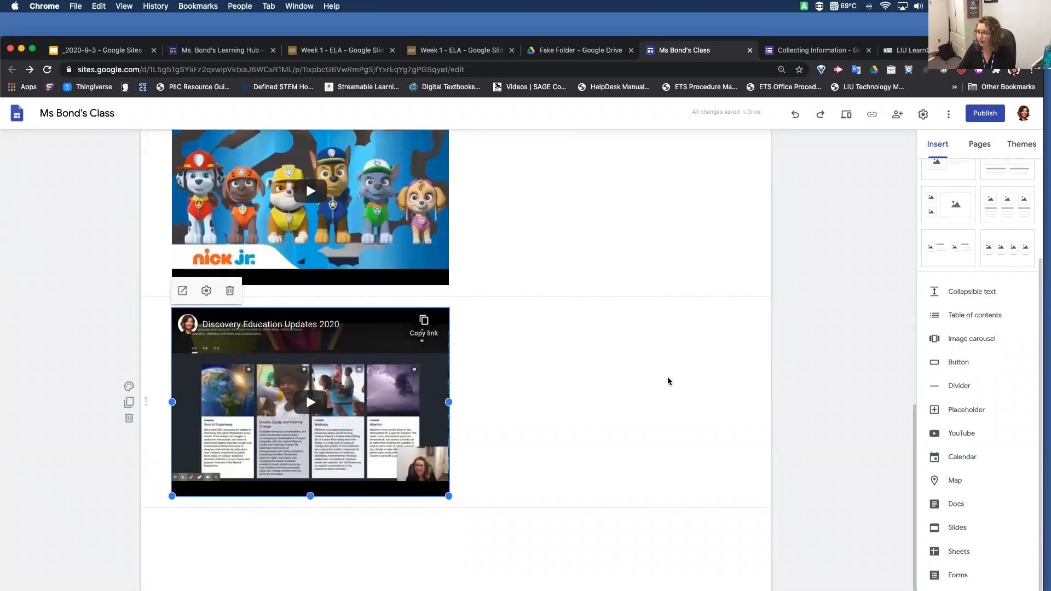
Insert the teacher's appointments calendar, the first under My calendars, below the Discovery Education video
click(966, 463)
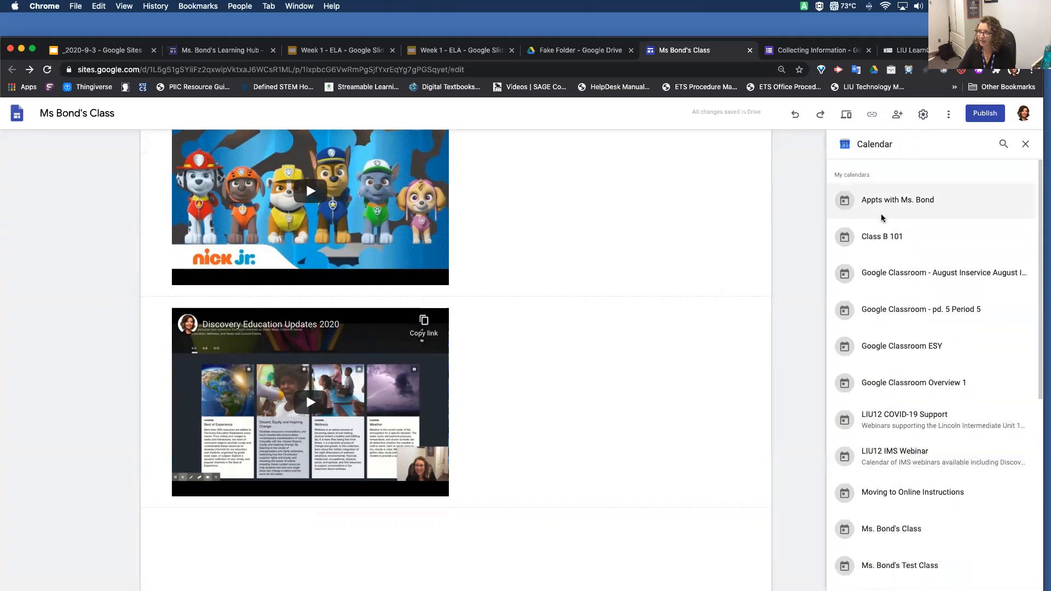
click(885, 206)
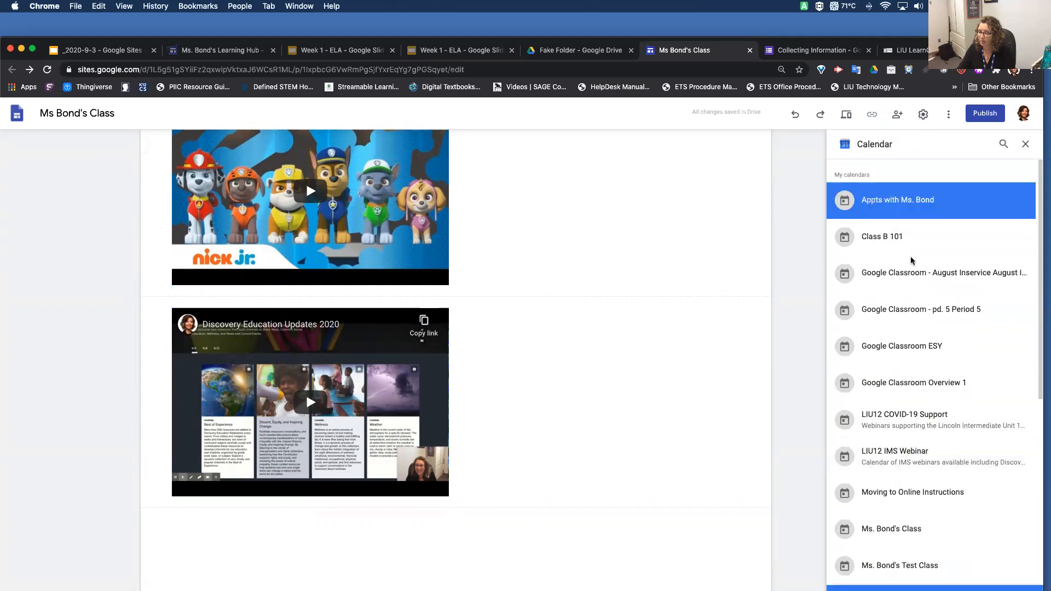
scroll(945, 334, down, 5)
scroll(946, 334, up, 5)
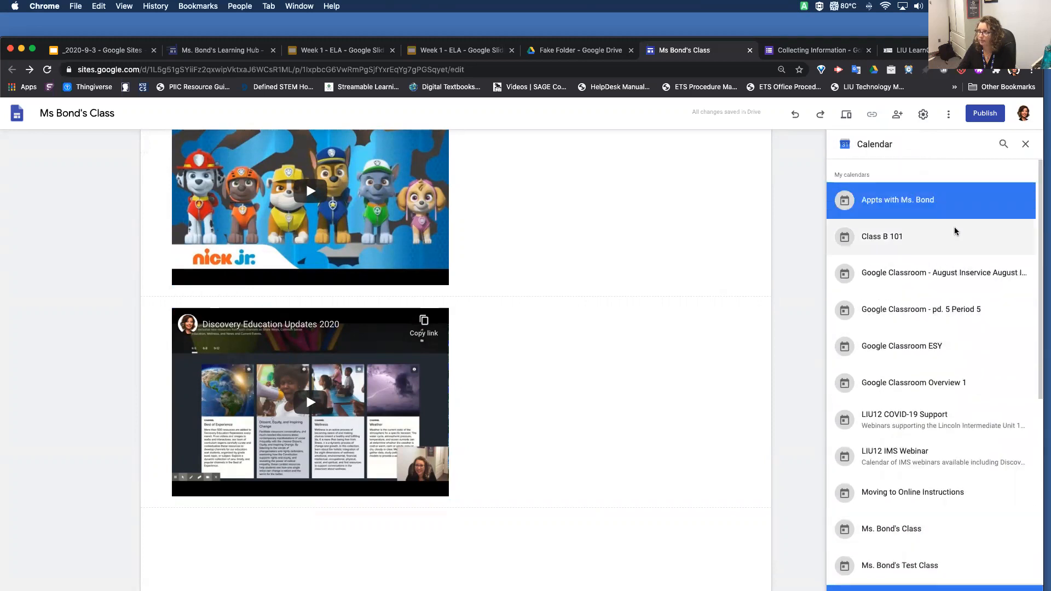
double_click(952, 201)
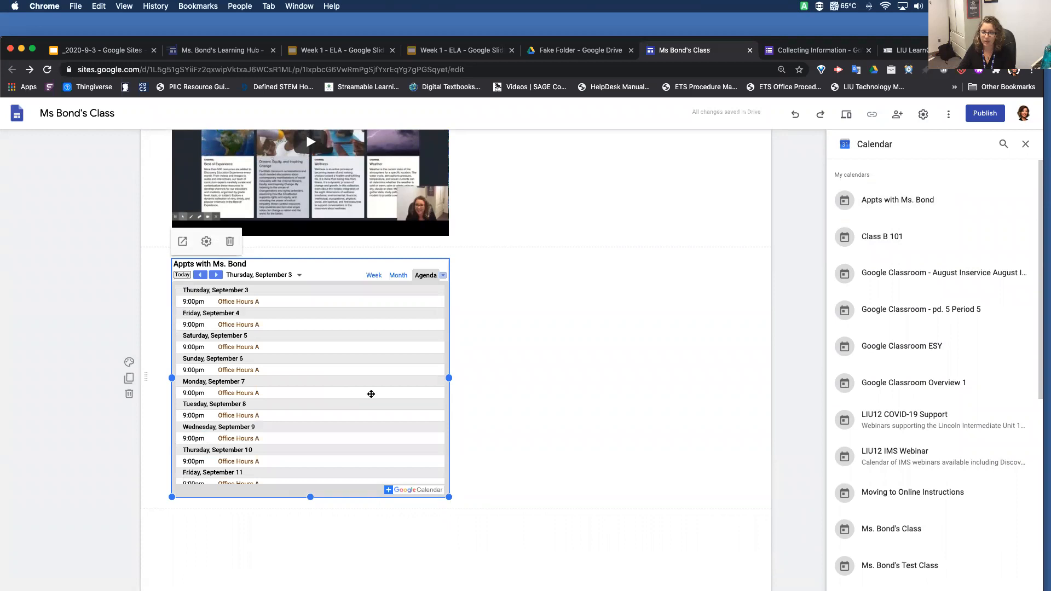
click(1027, 145)
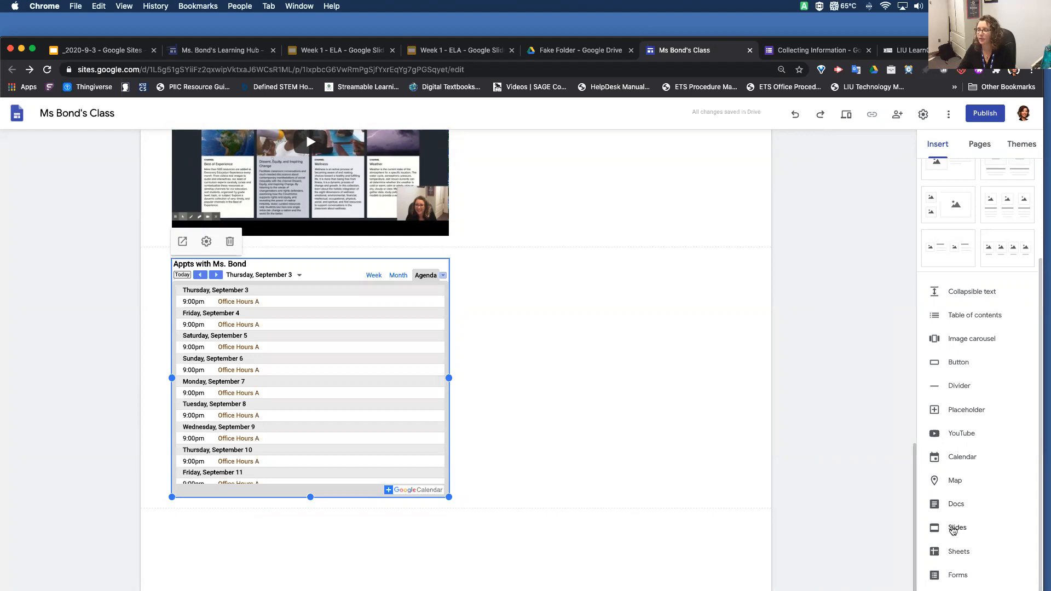
Insert the Google Slides presentation "_2020-9-3 - Google..." below the calendar on the page
click(953, 530)
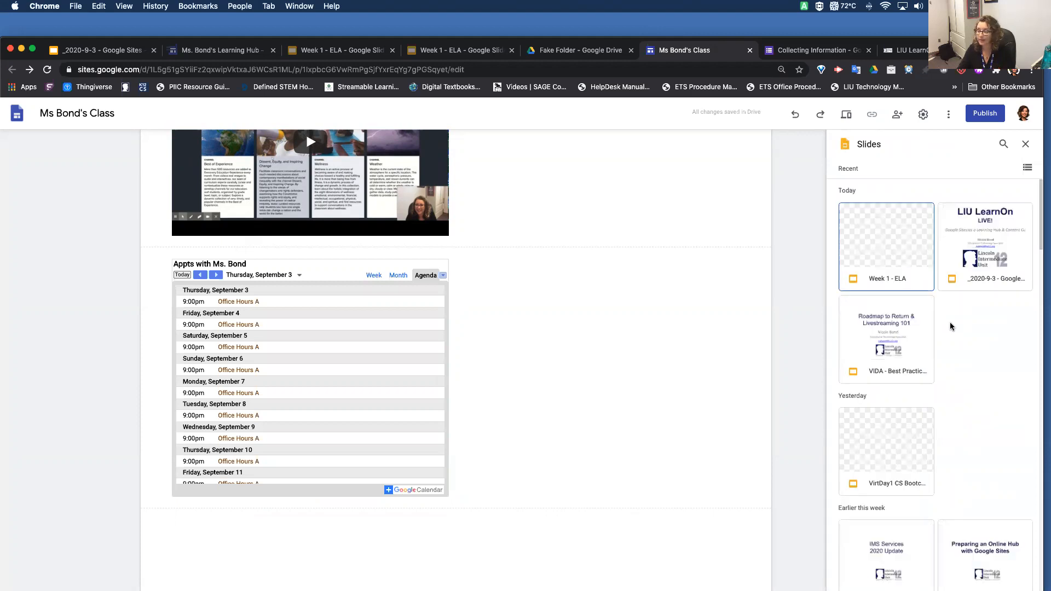
click(909, 256)
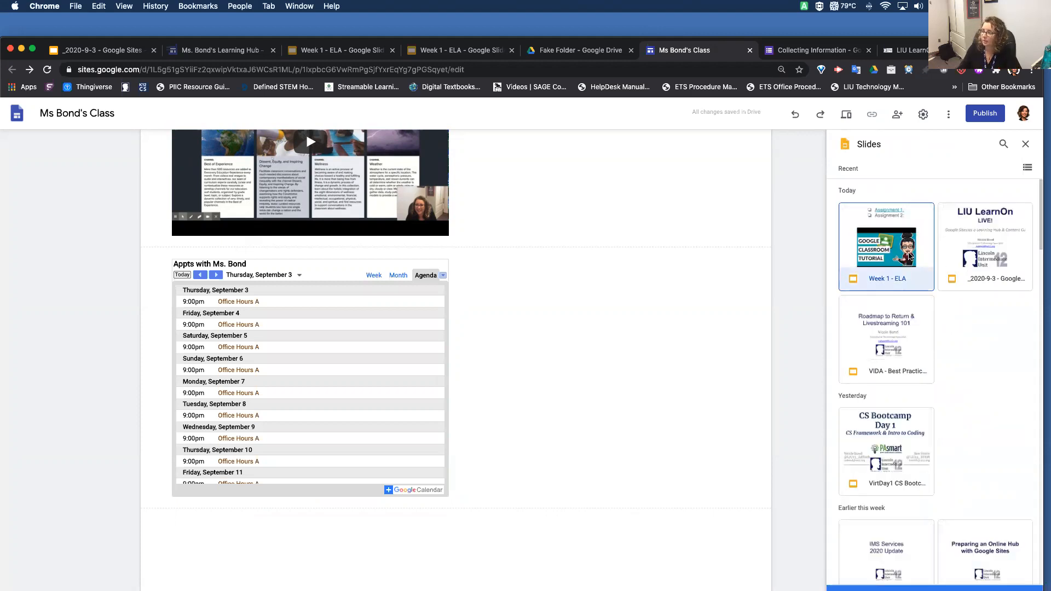
click(1004, 241)
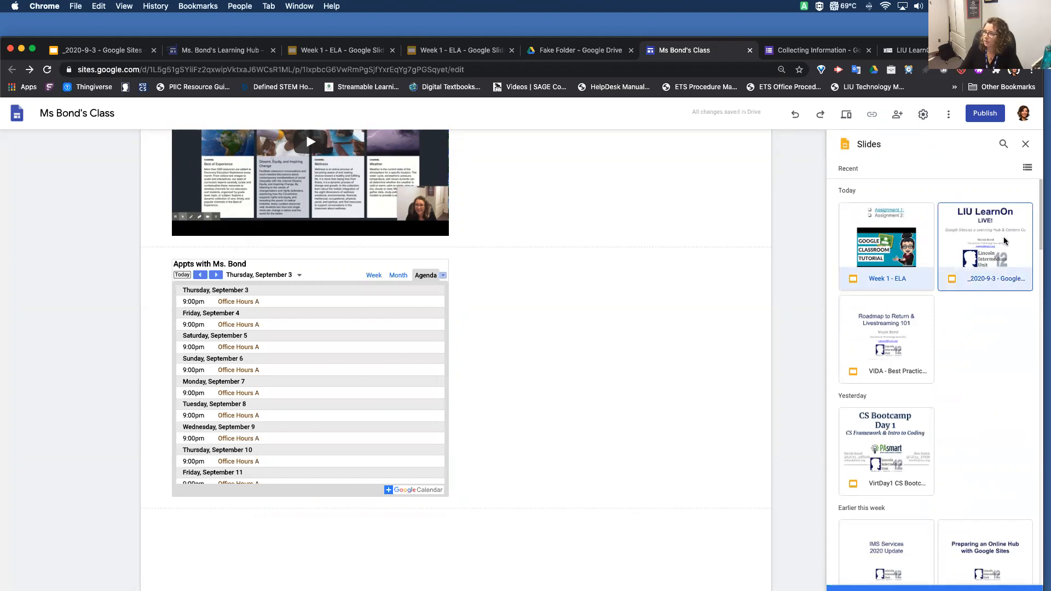
double_click(1005, 241)
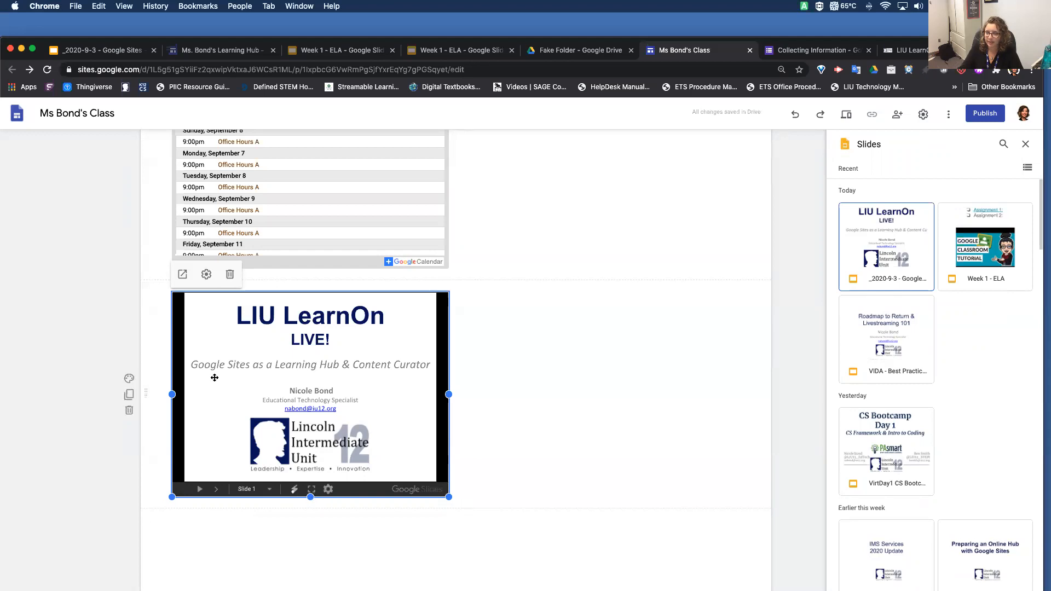
Set the LIU LearnOn presentation to start automatically, loop its playback and use a delay time of 5 seconds
click(206, 279)
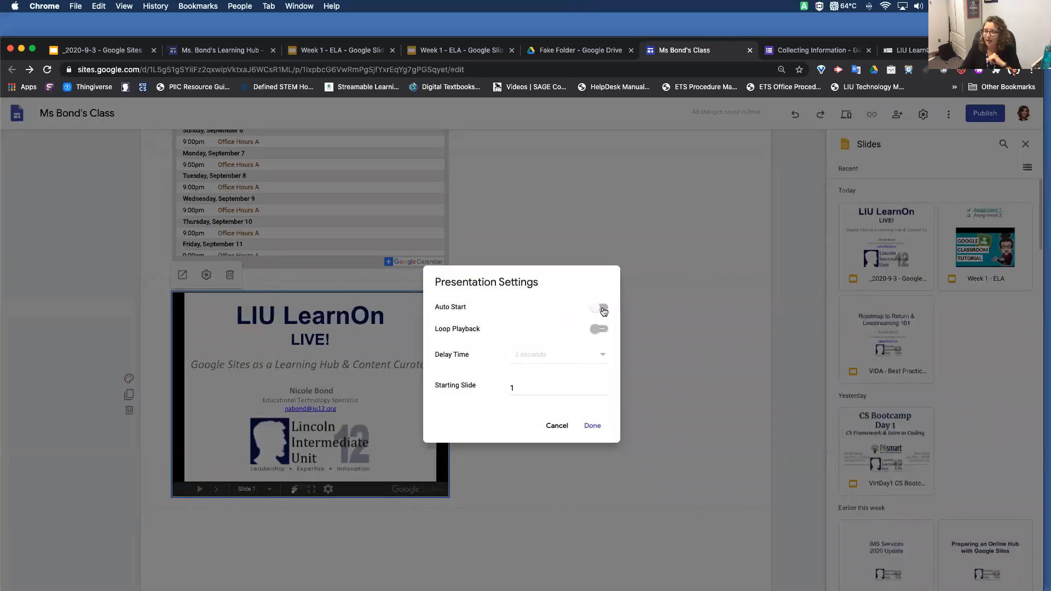
click(602, 308)
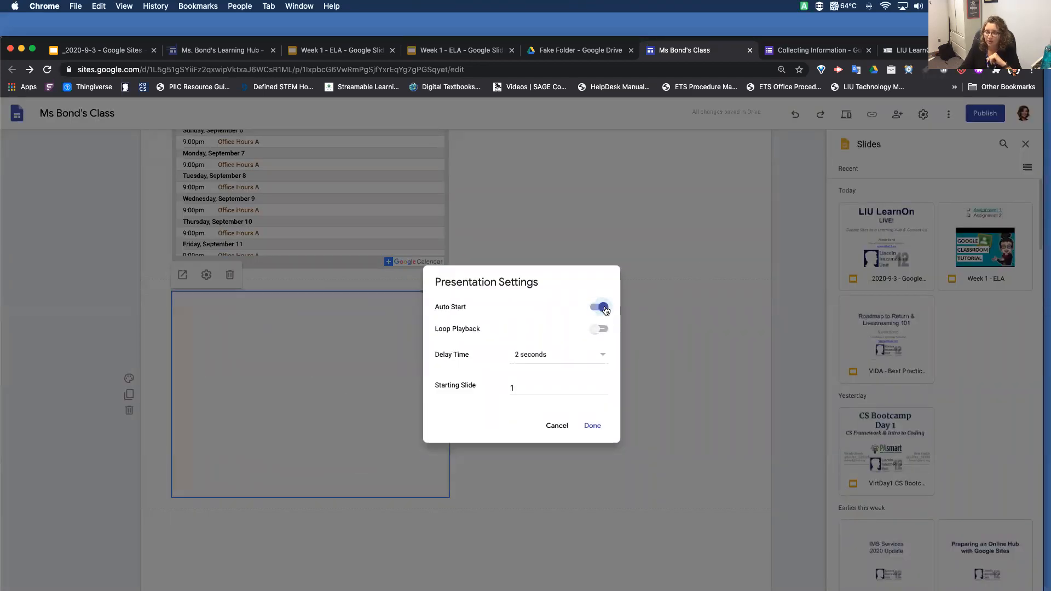
click(603, 354)
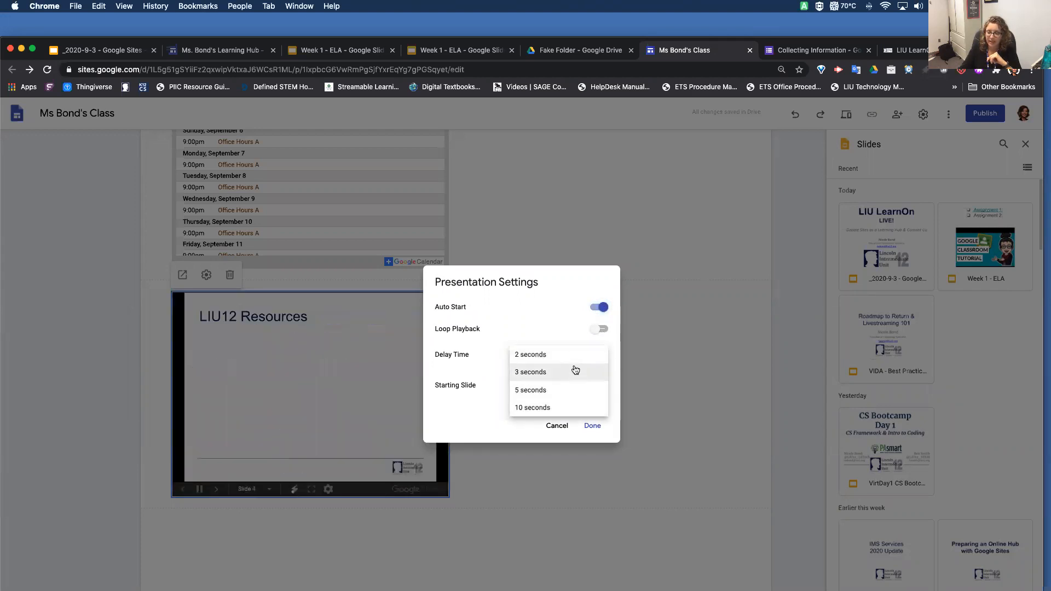
click(576, 393)
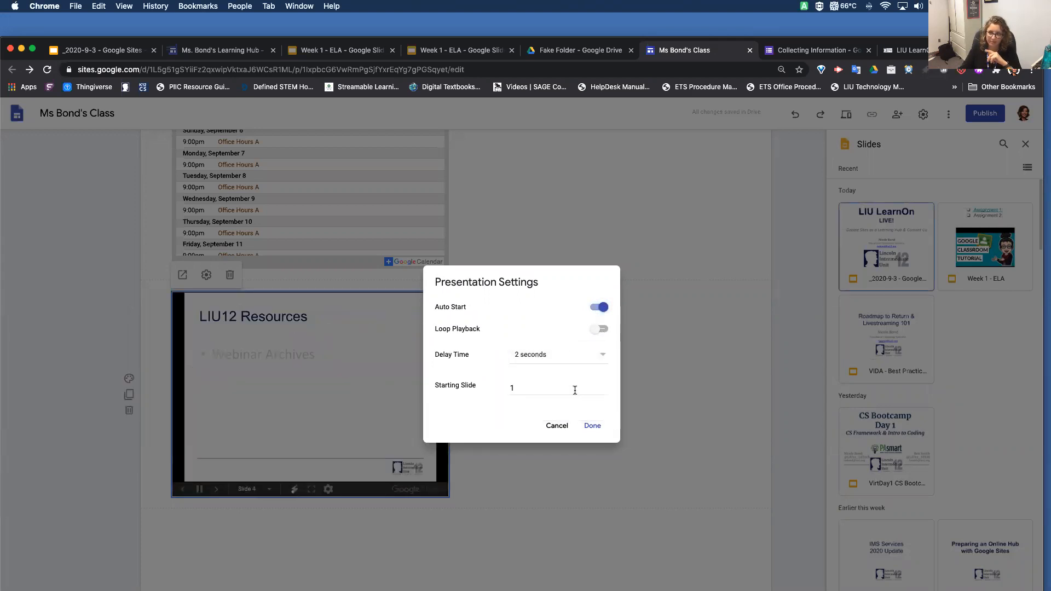
click(590, 363)
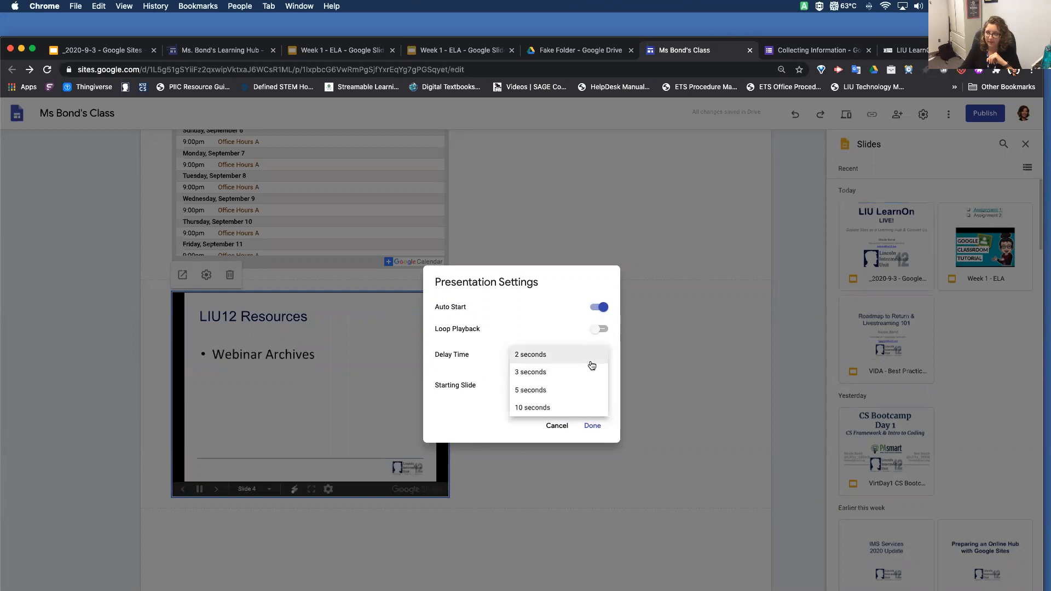
click(538, 391)
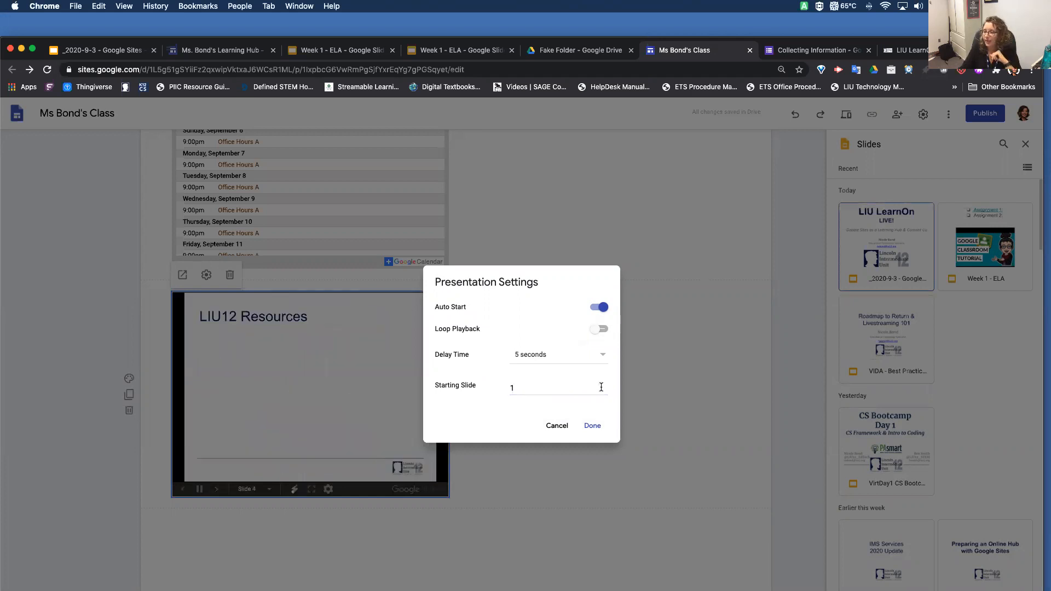
click(599, 331)
click(592, 425)
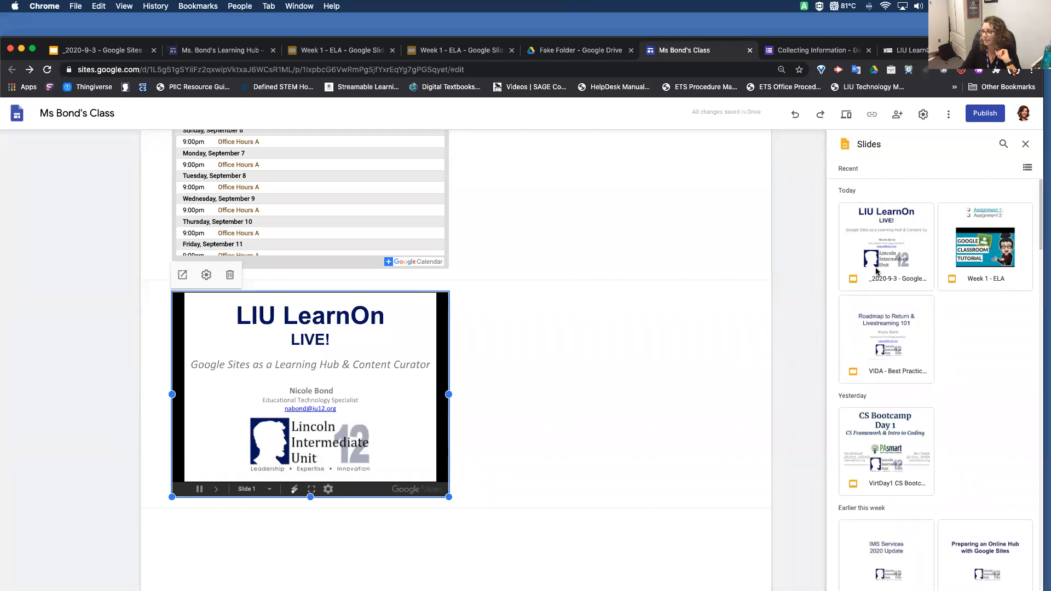
Insert the "Week 1 - ELA" presentation below the LIU LearnOn slides and stretch its frame taller
click(1010, 219)
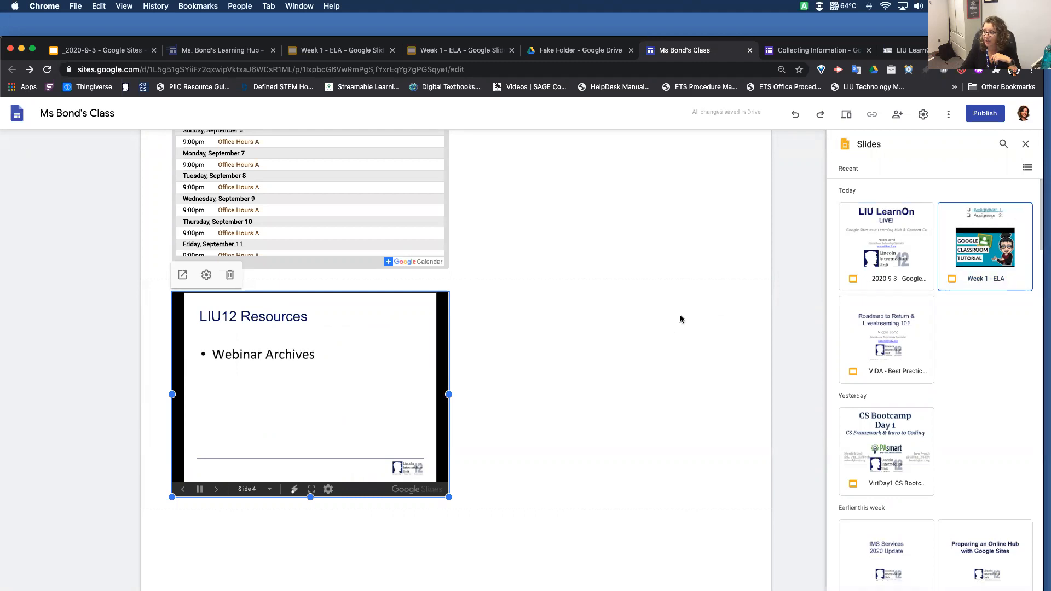
double_click(1010, 220)
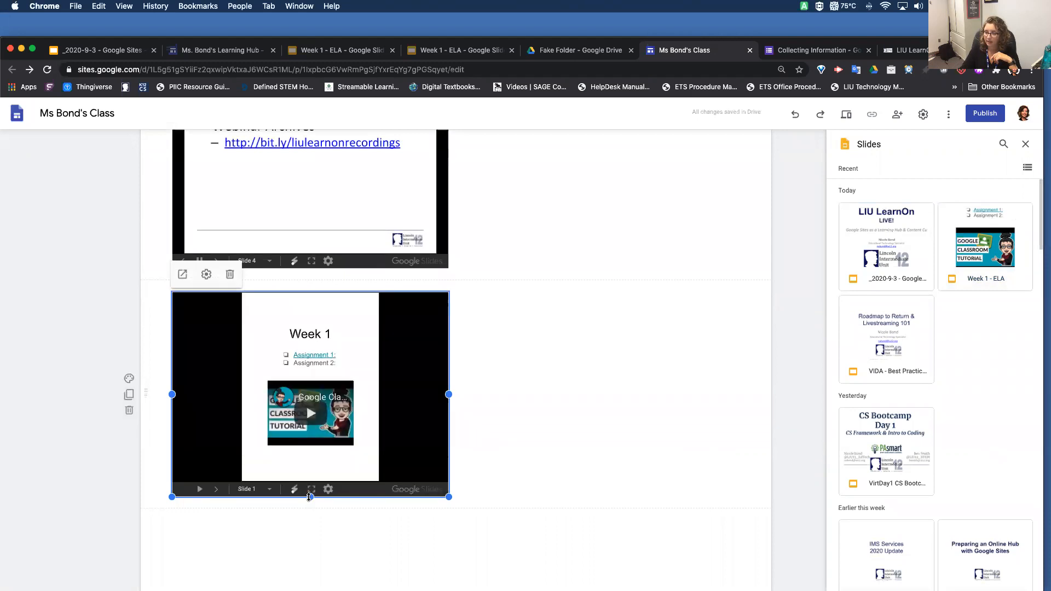
drag(310, 497, 311, 589)
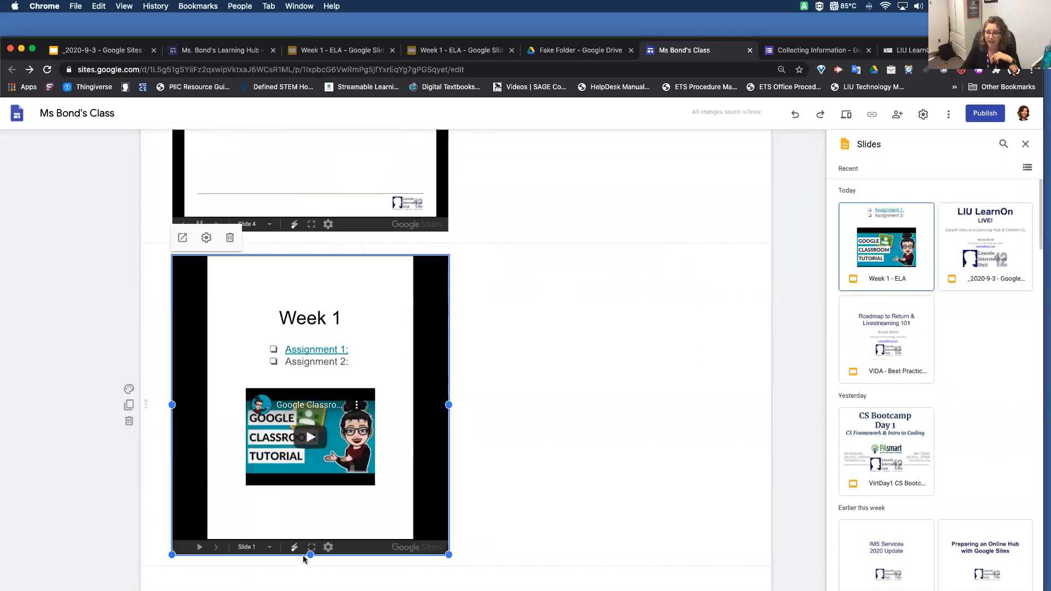
drag(311, 555, 310, 590)
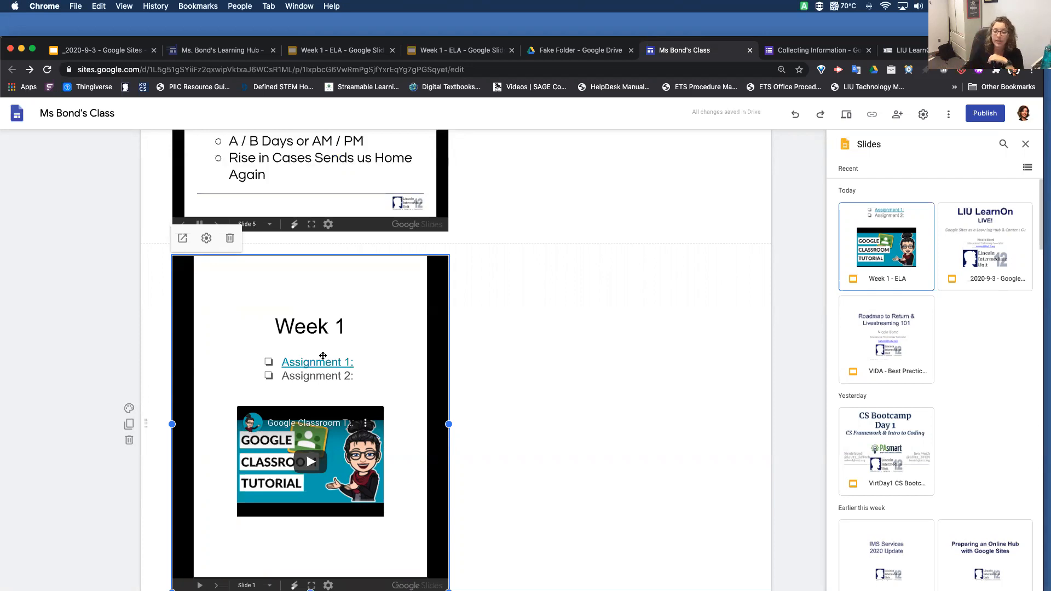
Set the starting slide of the embedded "Week 1 - ELA" presentation to 2
click(206, 240)
click(549, 385)
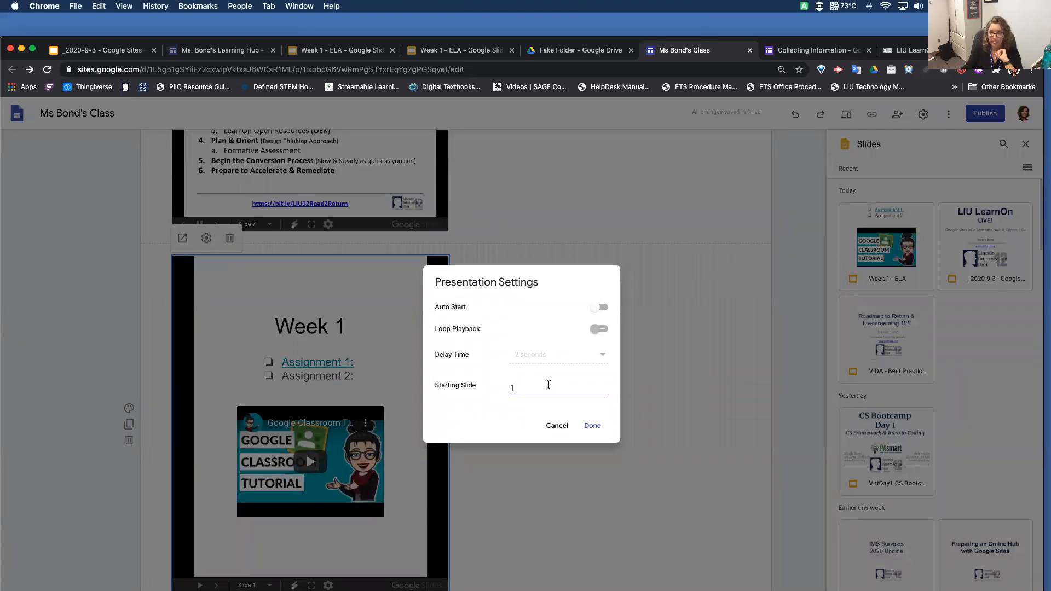
key(BackSpace)
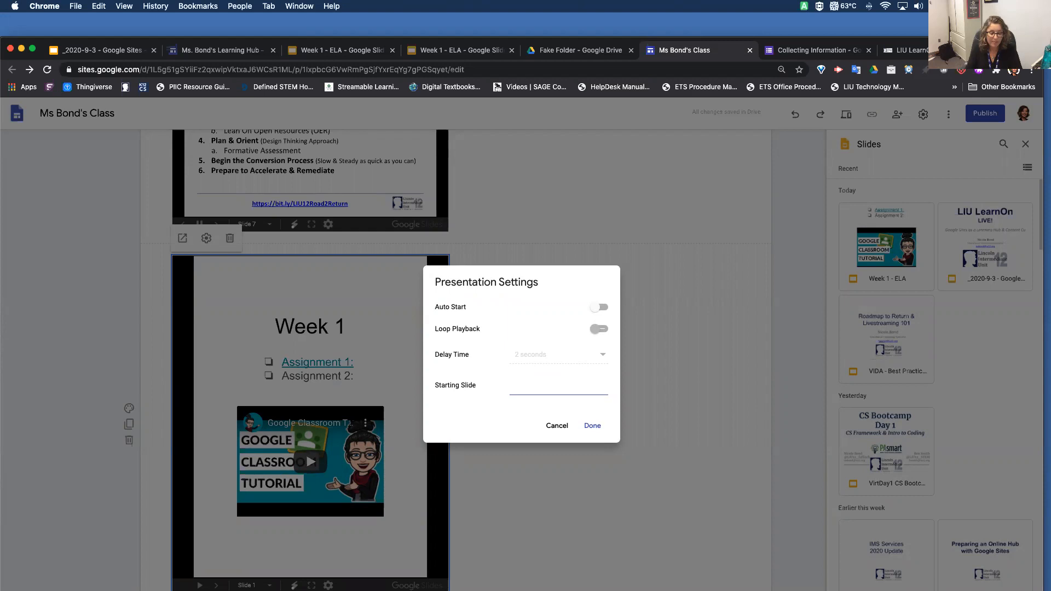
click(594, 426)
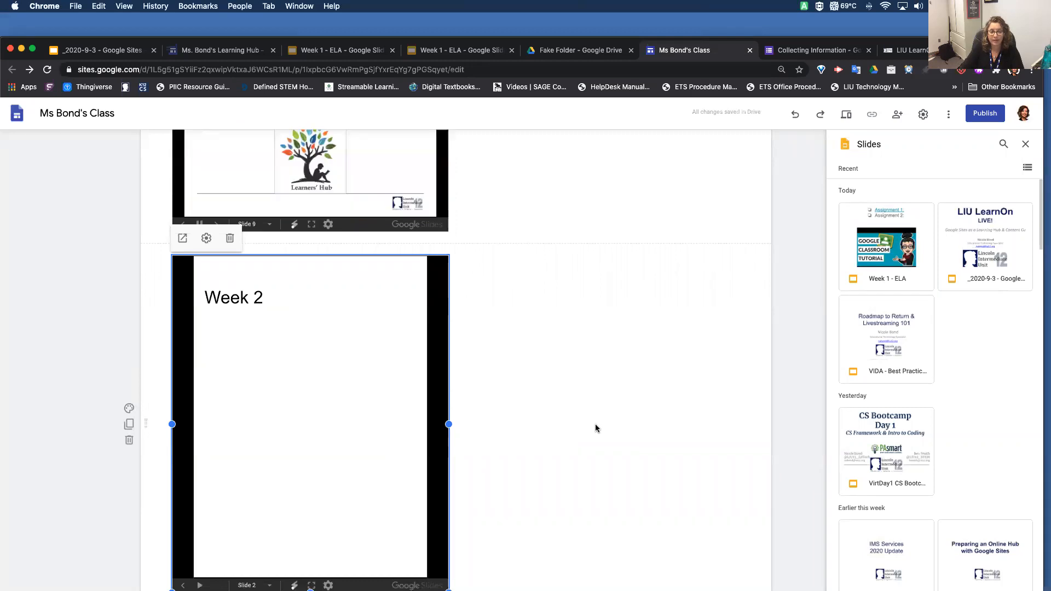
scroll(595, 428, down, 1)
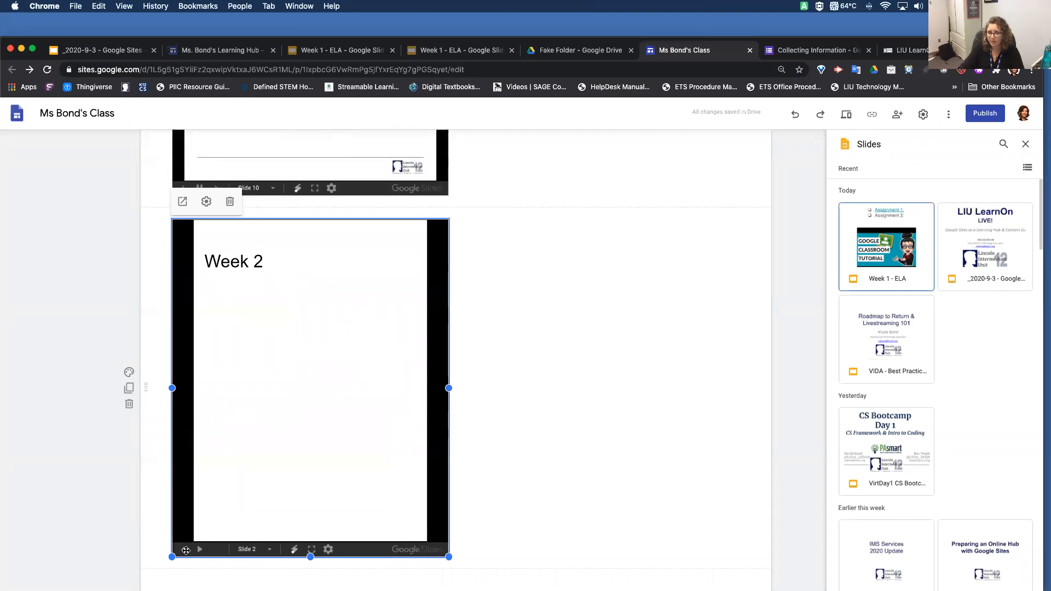
double_click(247, 459)
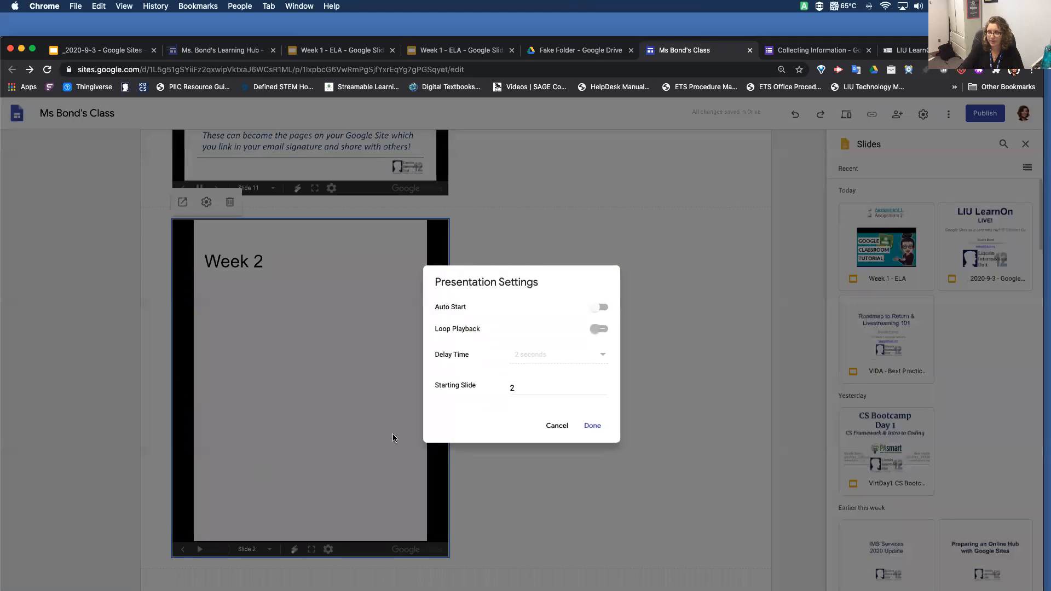
click(556, 426)
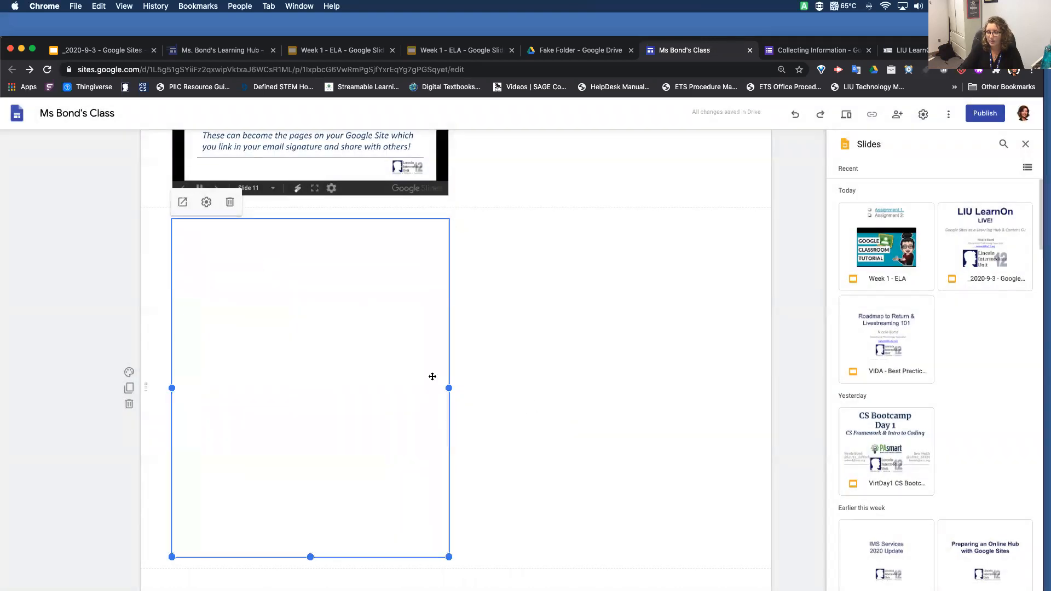
double_click(392, 372)
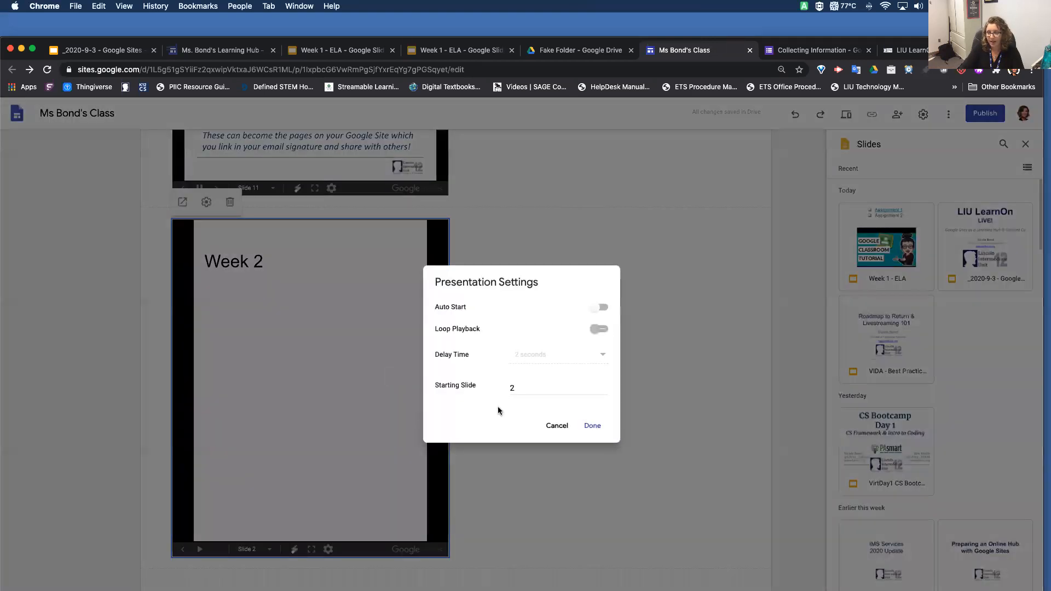
click(559, 425)
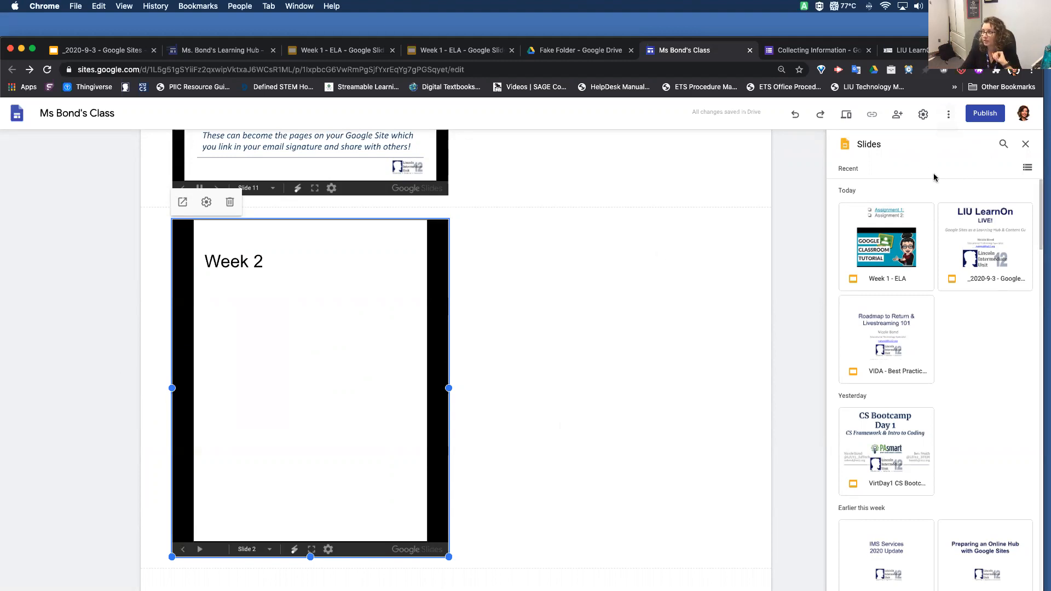
Close the Slides list and select the Collecting Information form among the Google Forms available for insertion
click(1026, 145)
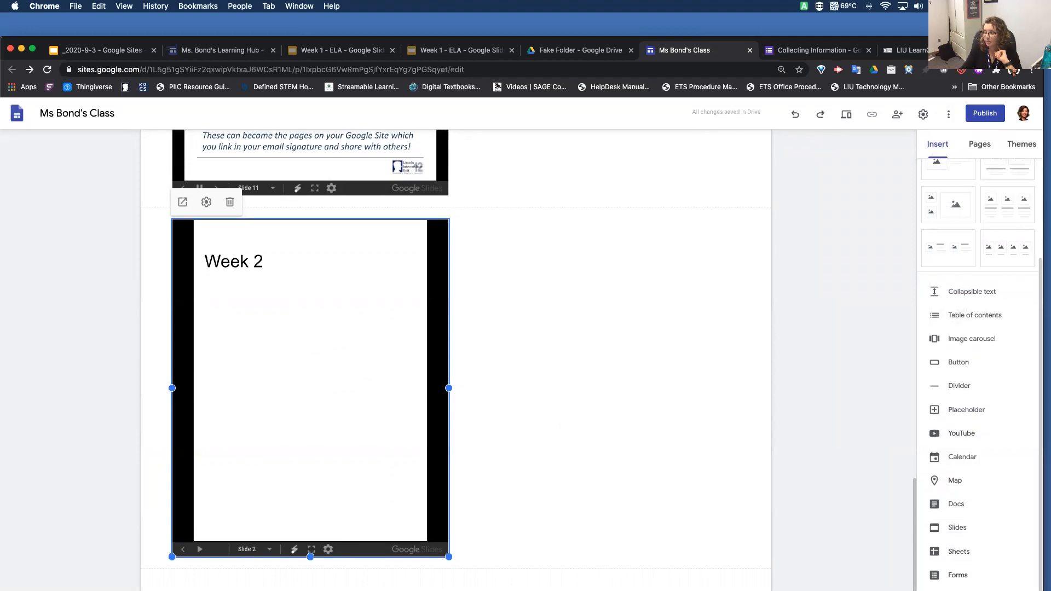
click(958, 575)
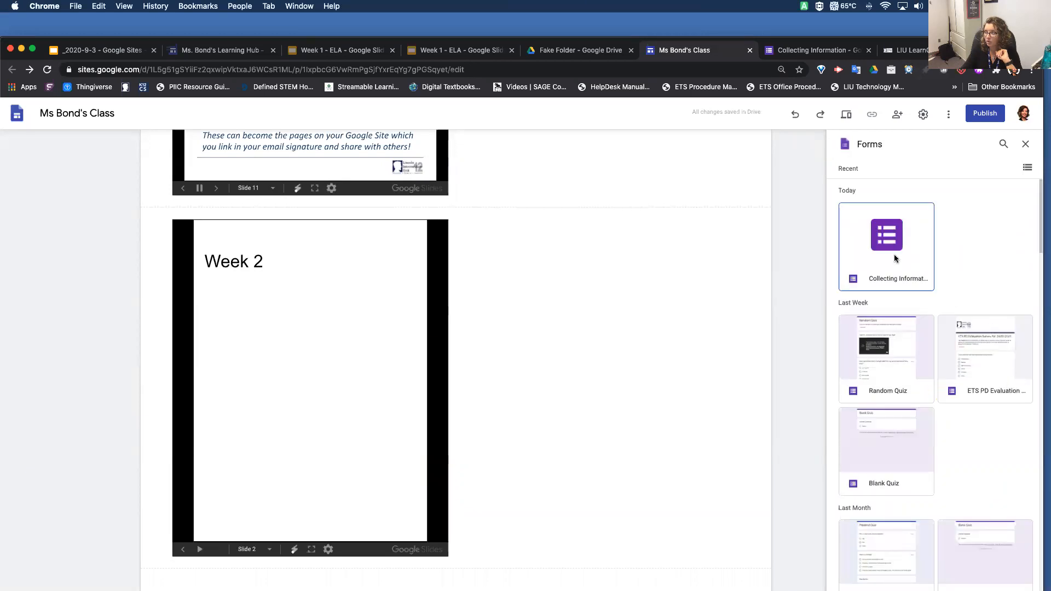
click(894, 256)
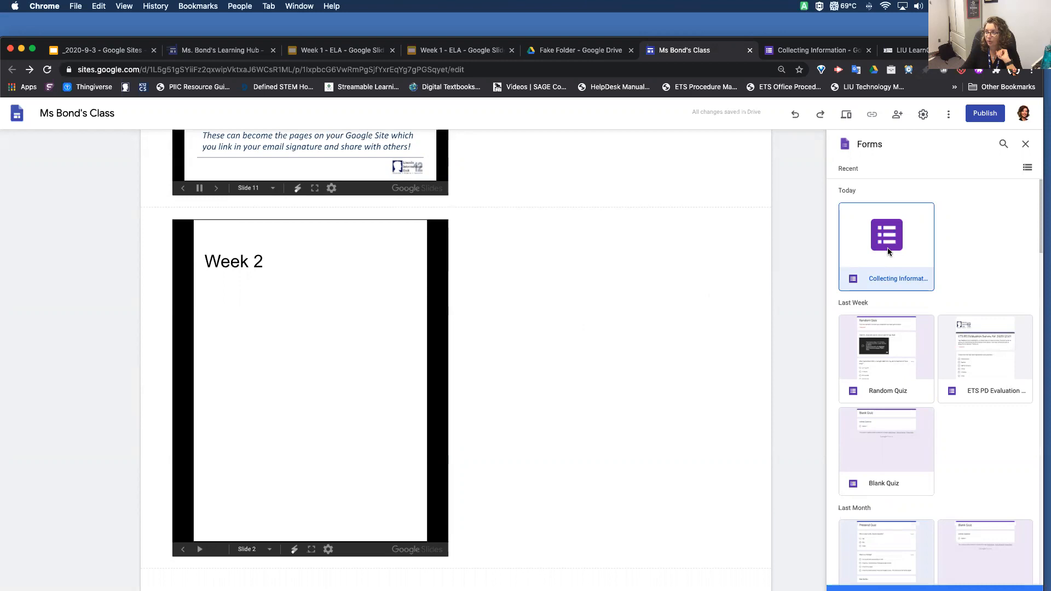
Switch to the Collecting Information form in Google Forms and turn its untitled question into a required short-answer question "First Name"
click(806, 50)
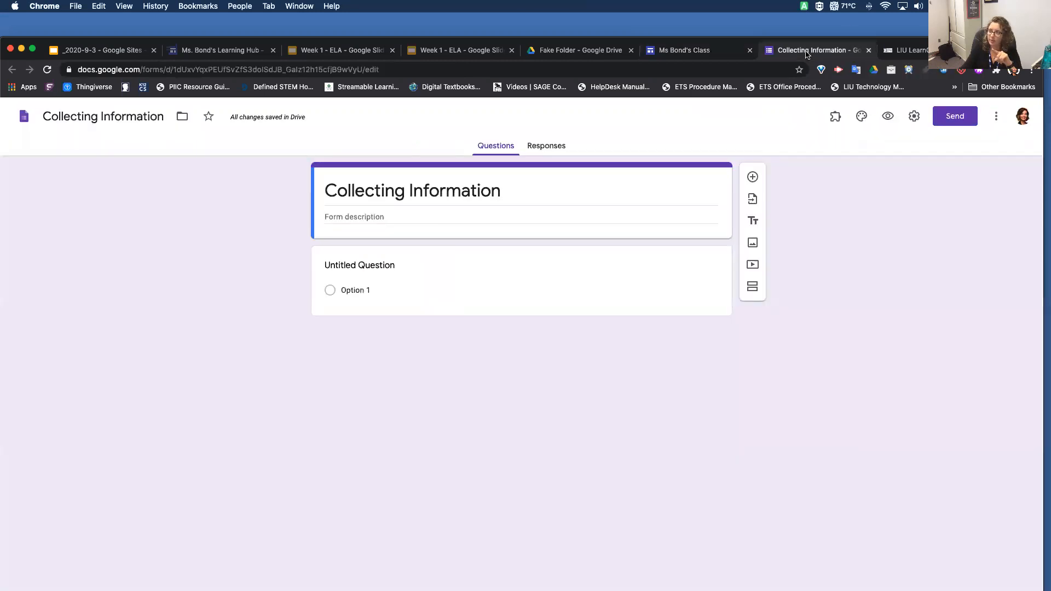
click(370, 266)
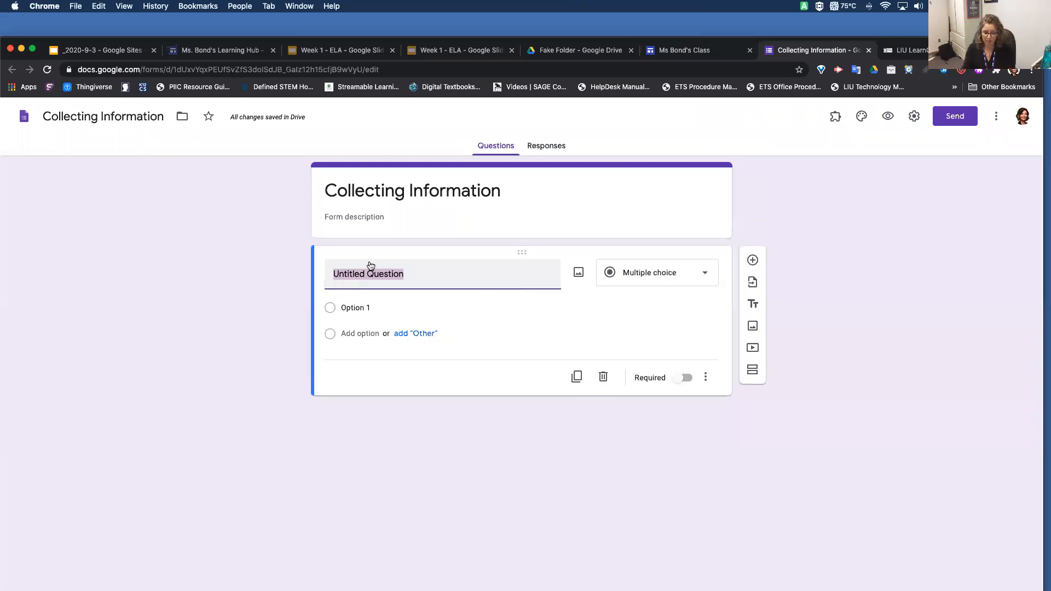
text(First Name)
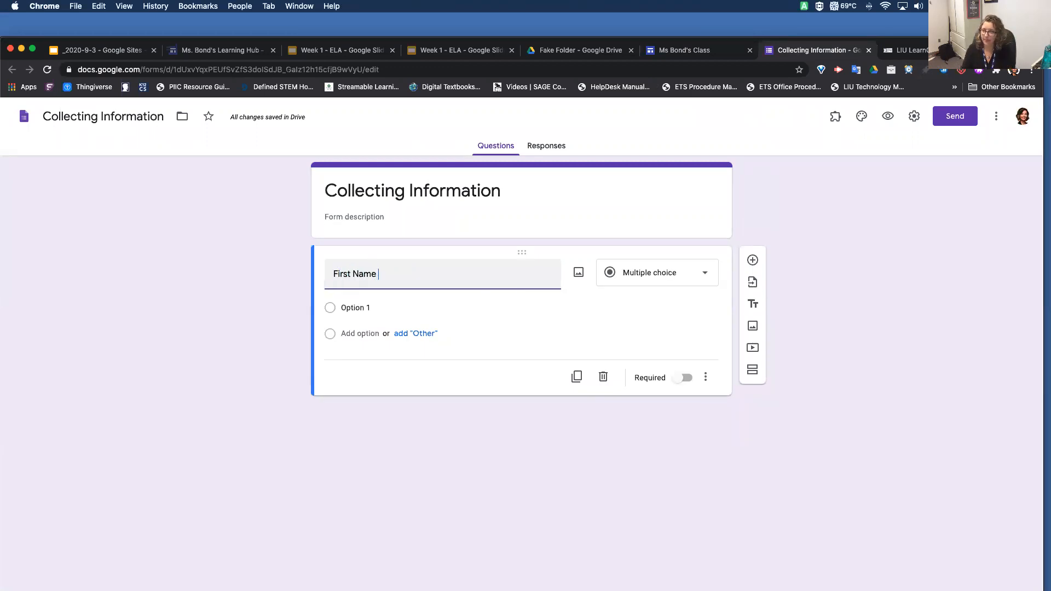
click(664, 274)
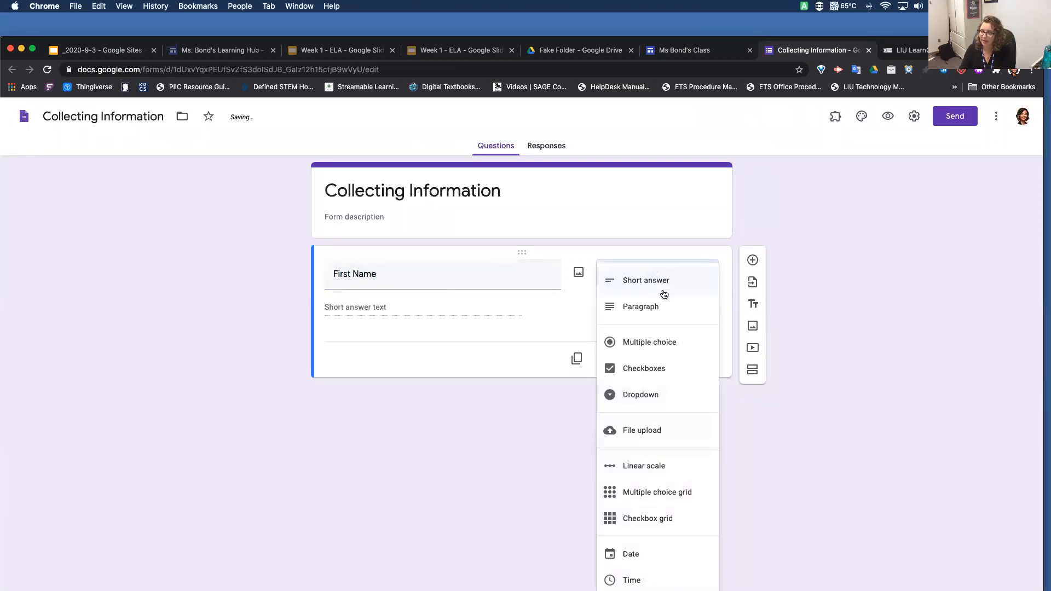
click(664, 285)
click(695, 363)
click(685, 361)
click(684, 359)
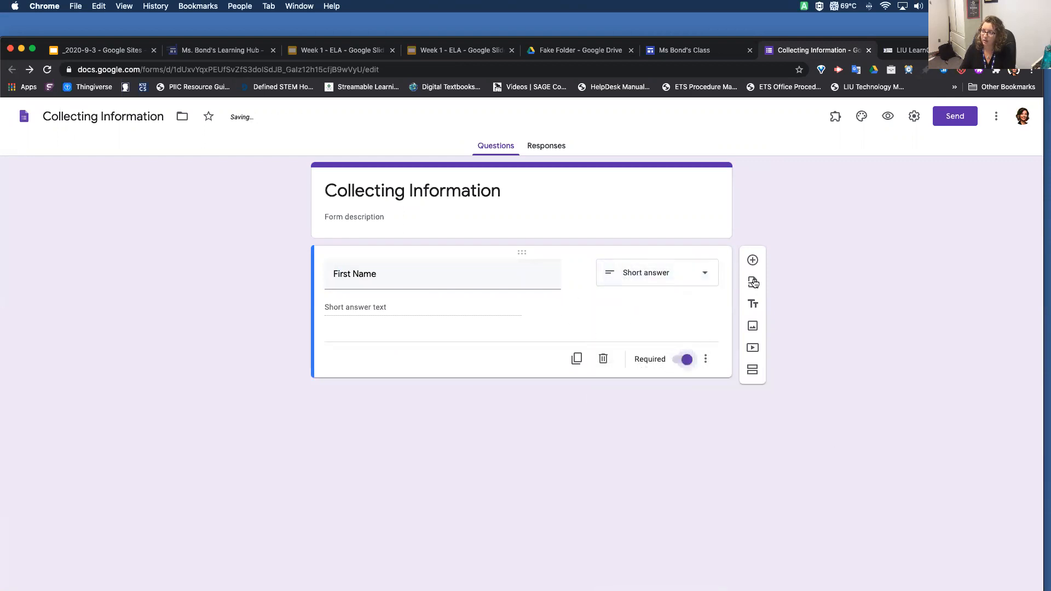
Add a short-answer question "Last Name" below First Name and make it required
click(753, 261)
text(Last Name)
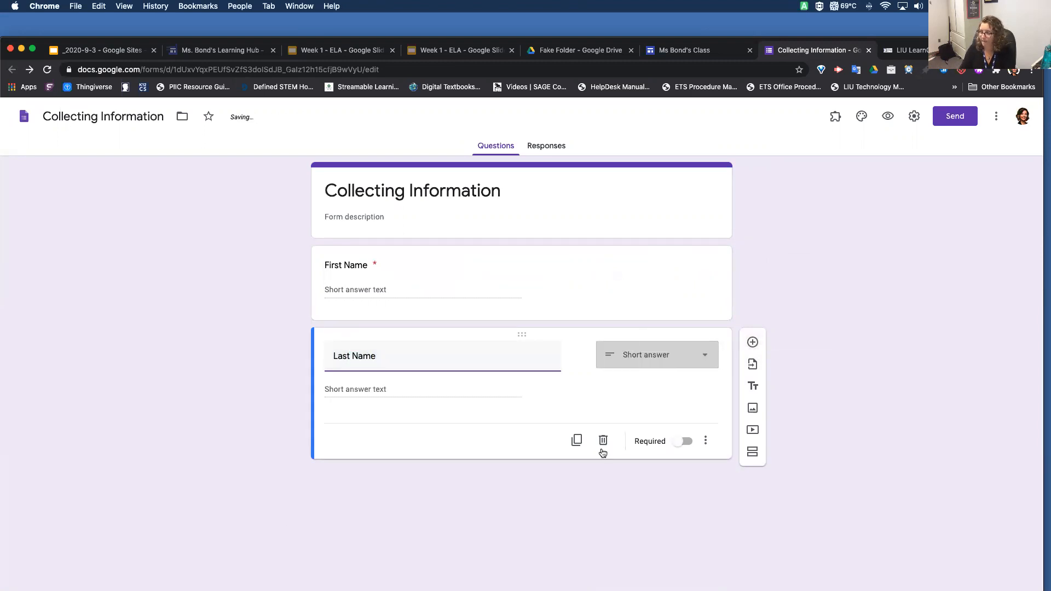
click(684, 441)
Add a short-answer question "Email" below Last Name and make it required
click(752, 345)
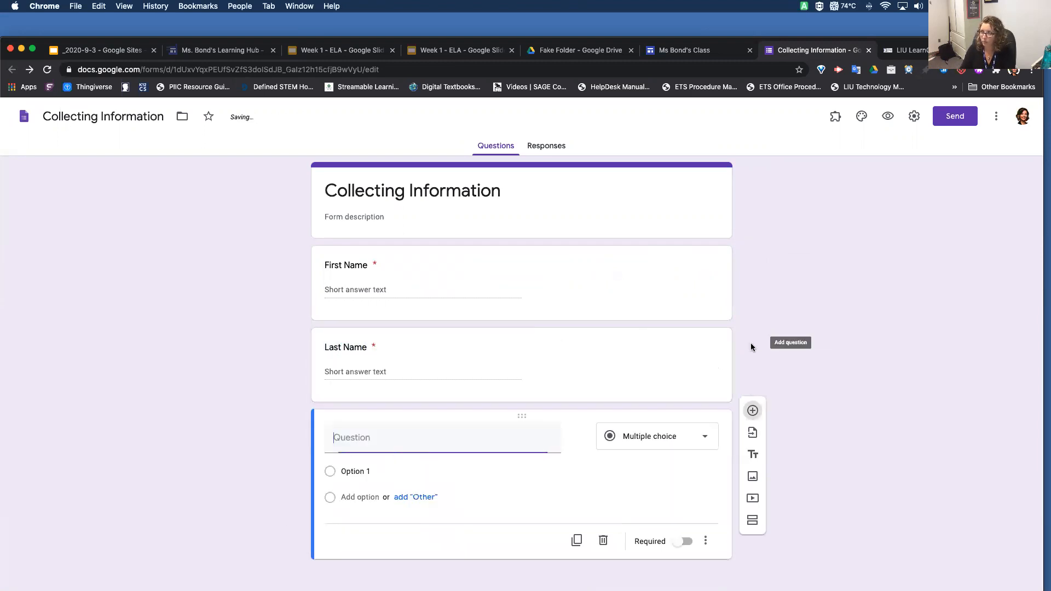
text(Email)
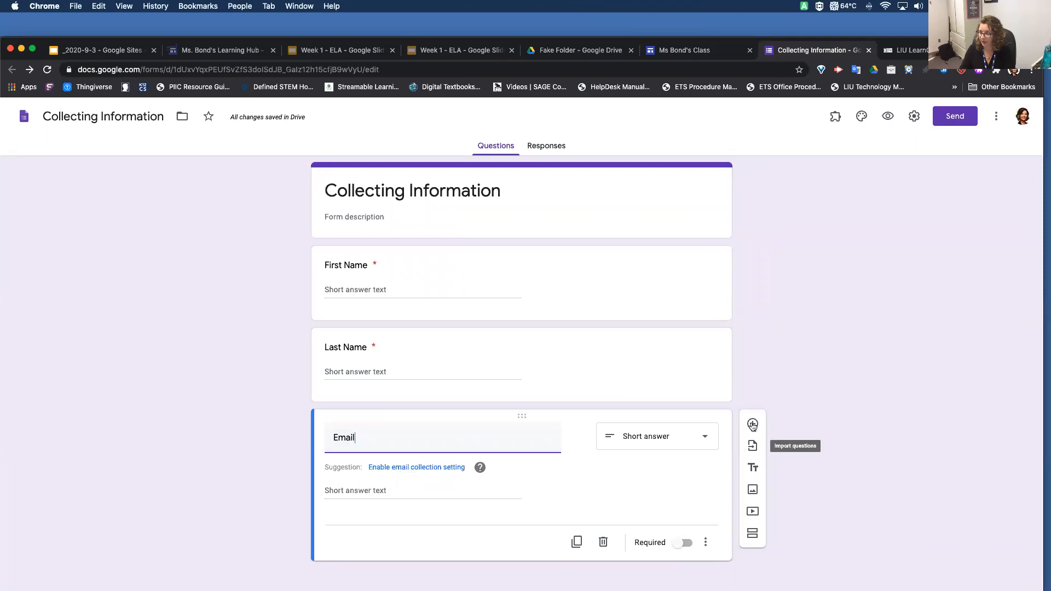
click(684, 542)
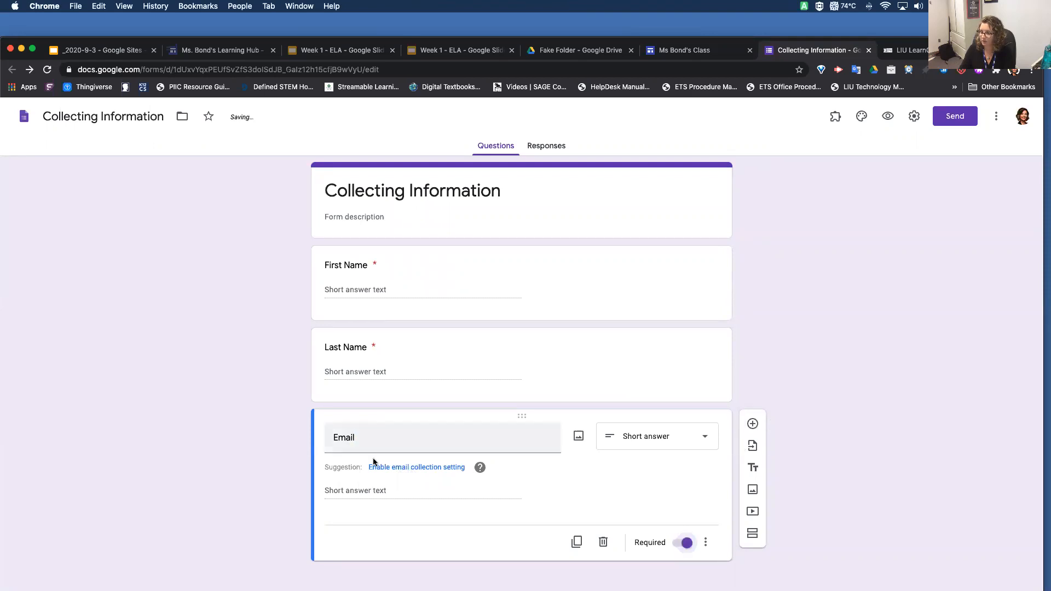
Replace the Email question with automatic email address collection and remove the restriction to users in Lincoln Intermediate Unit 12, saving the settings
click(407, 468)
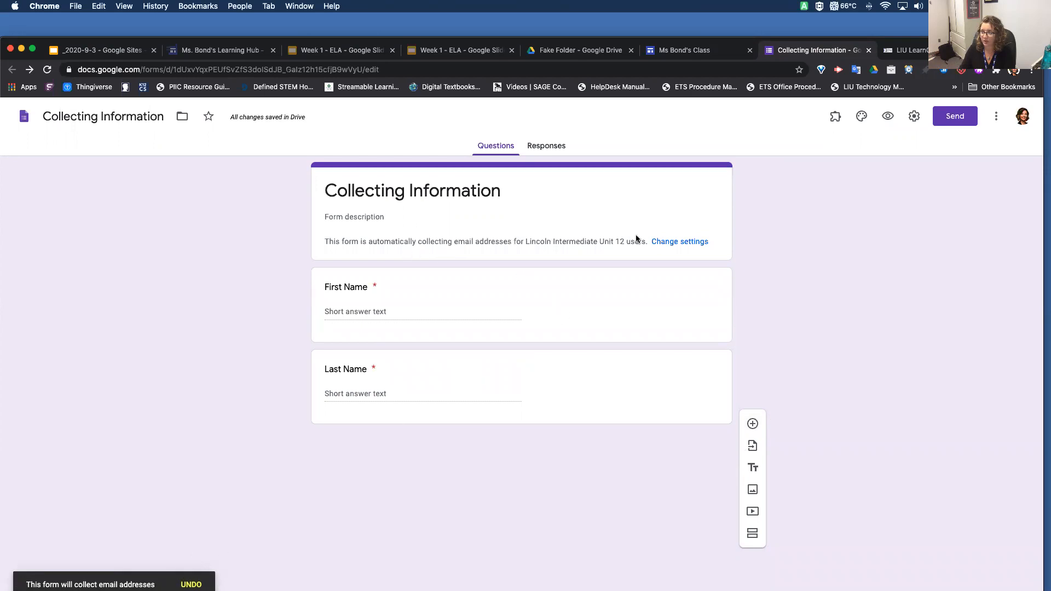
click(666, 242)
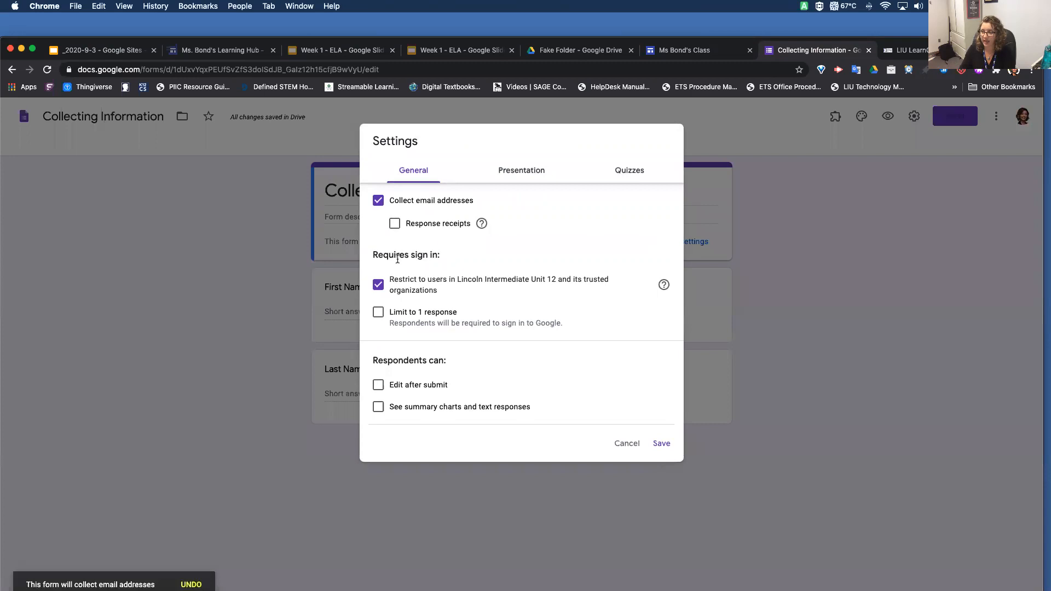
click(378, 285)
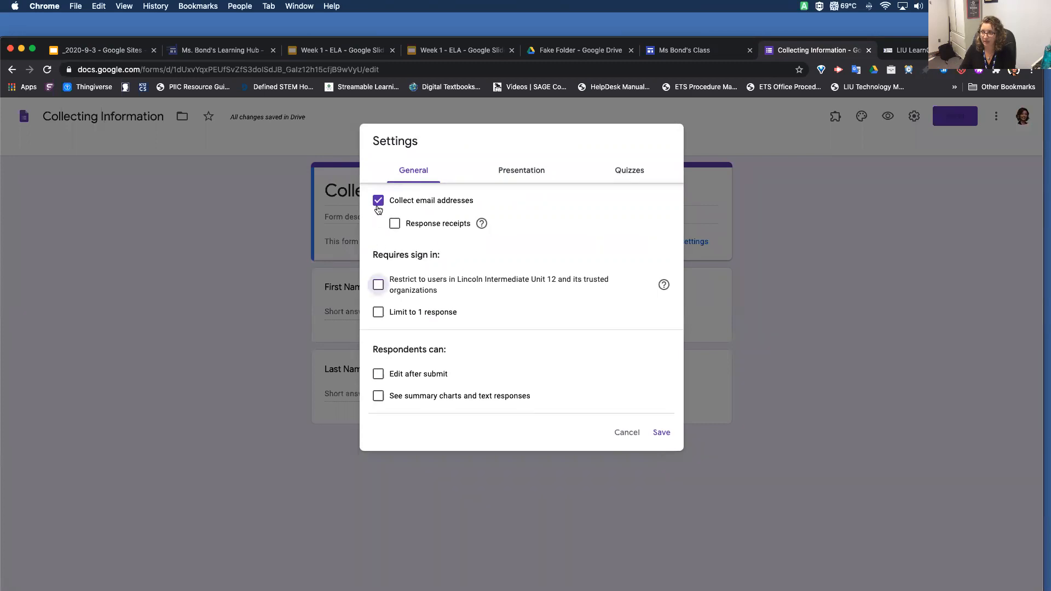
click(661, 432)
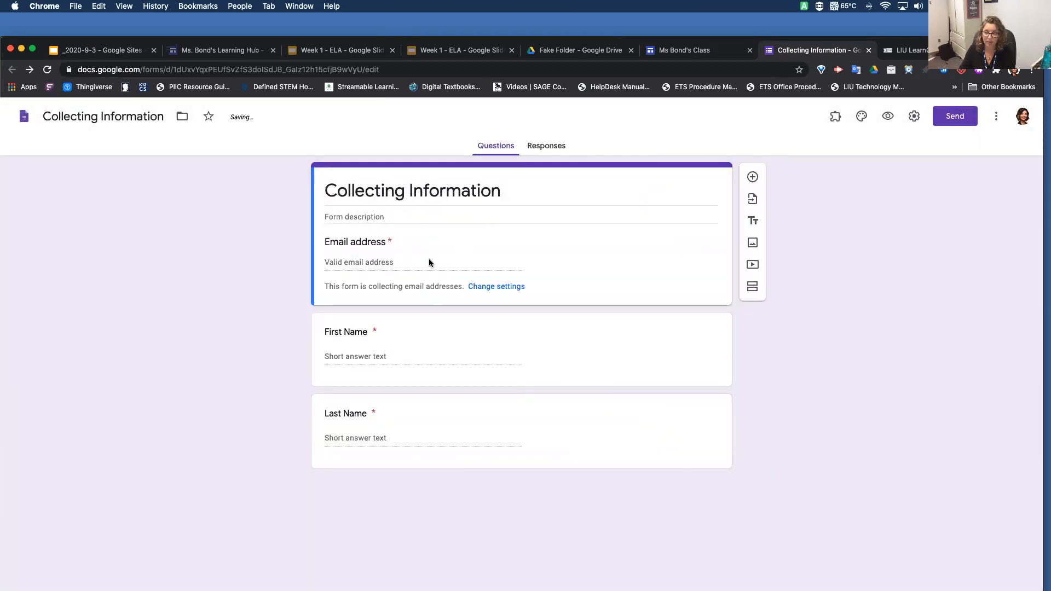
Enter the form description "If you have questions, please submit" and add a required paragraph question "Your Question" below Last Name
click(398, 214)
text(I)
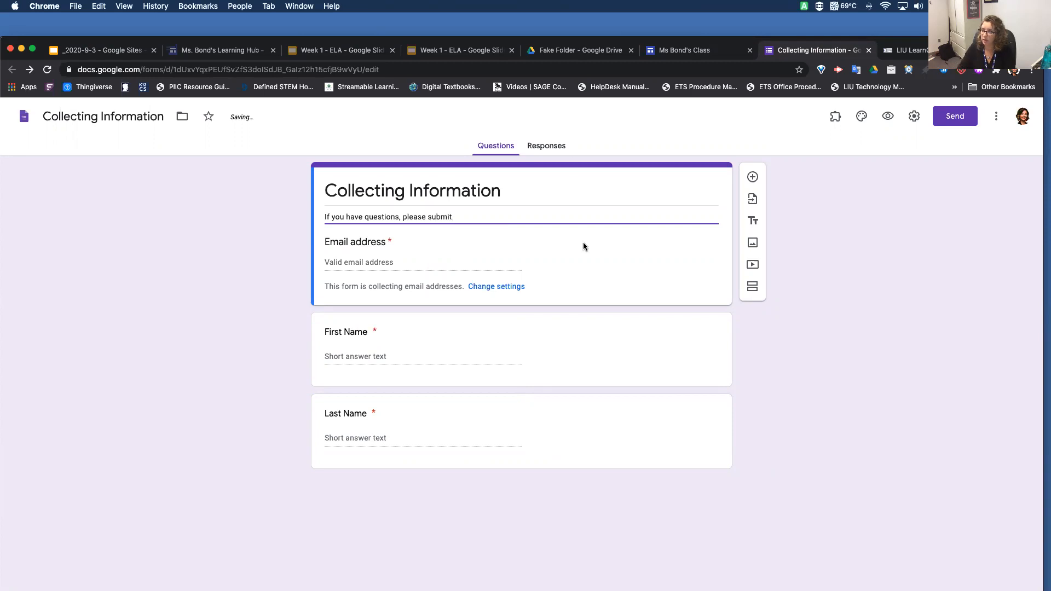
click(630, 404)
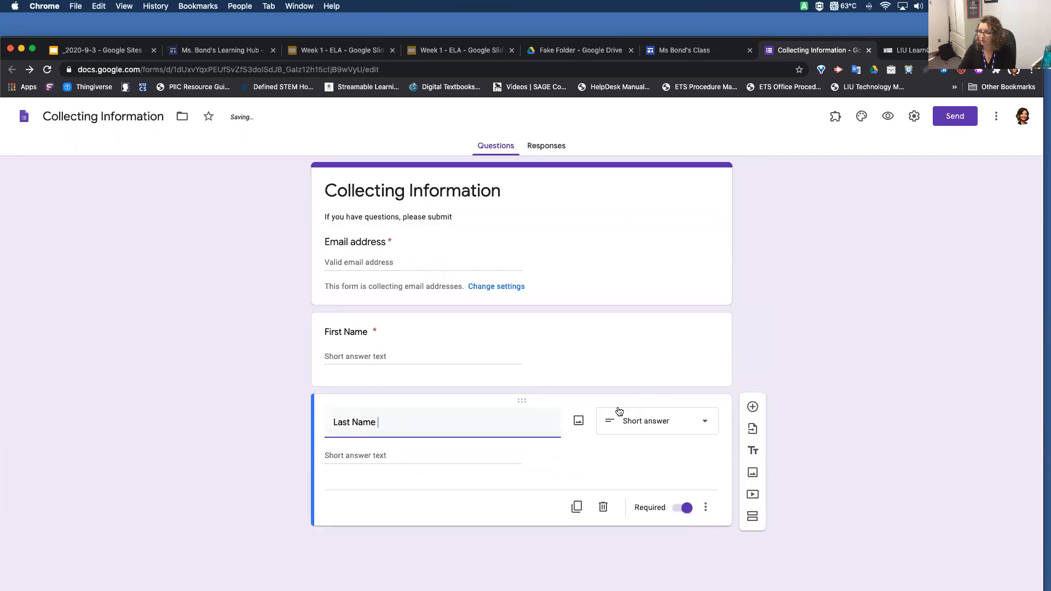
click(752, 409)
text(Your Question)
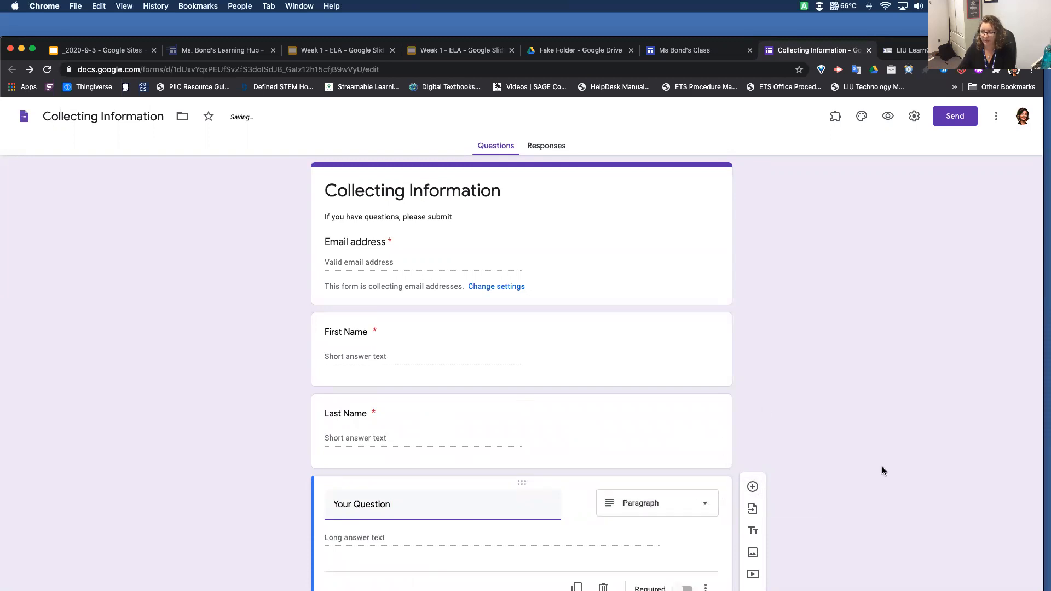
scroll(882, 466, down, 1)
click(686, 558)
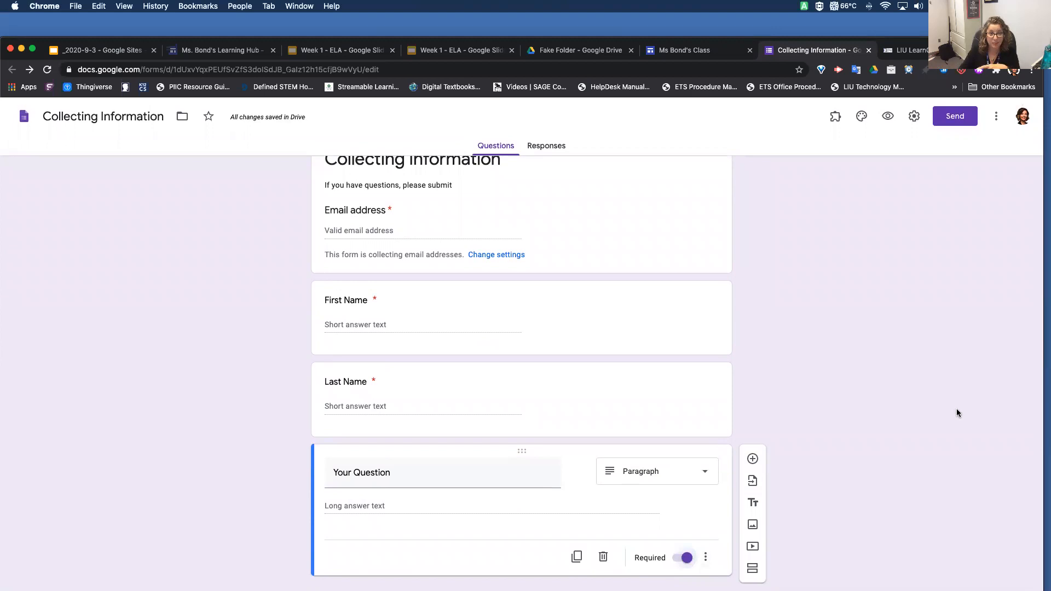
Preview the Collecting Information form as respondents see it
scroll(880, 257, up, 1)
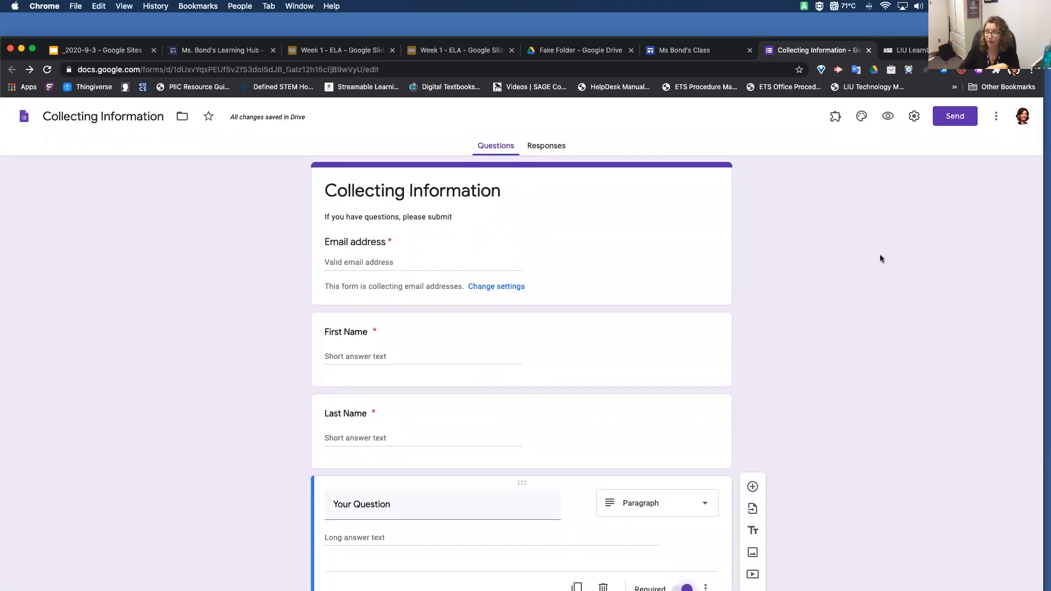
click(890, 117)
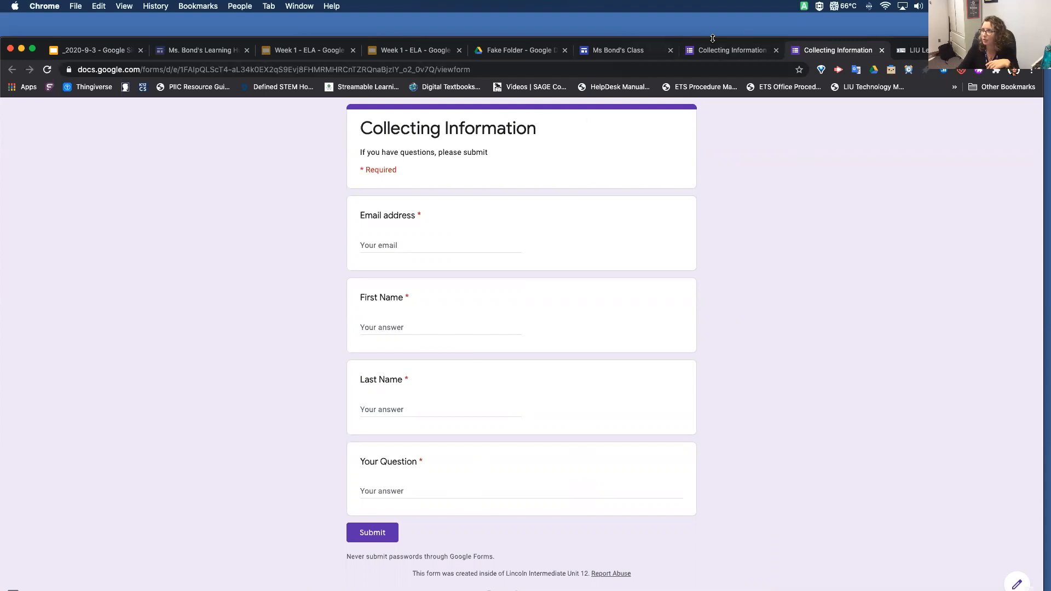
Switch to the class site in Google Sites, insert the Collecting Information form below the Week 2 slides and enlarge it
click(621, 51)
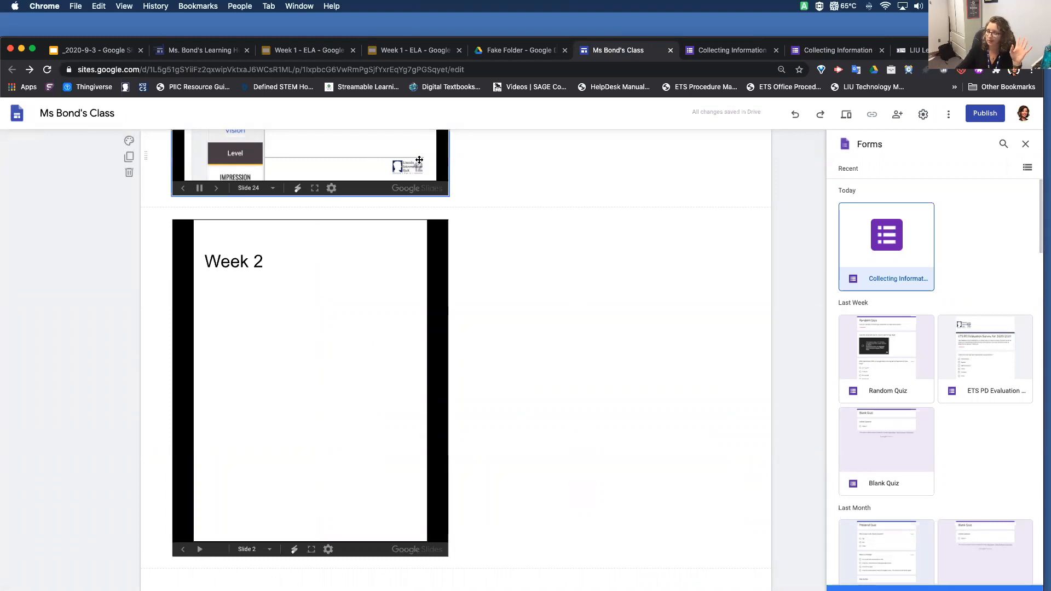
click(898, 239)
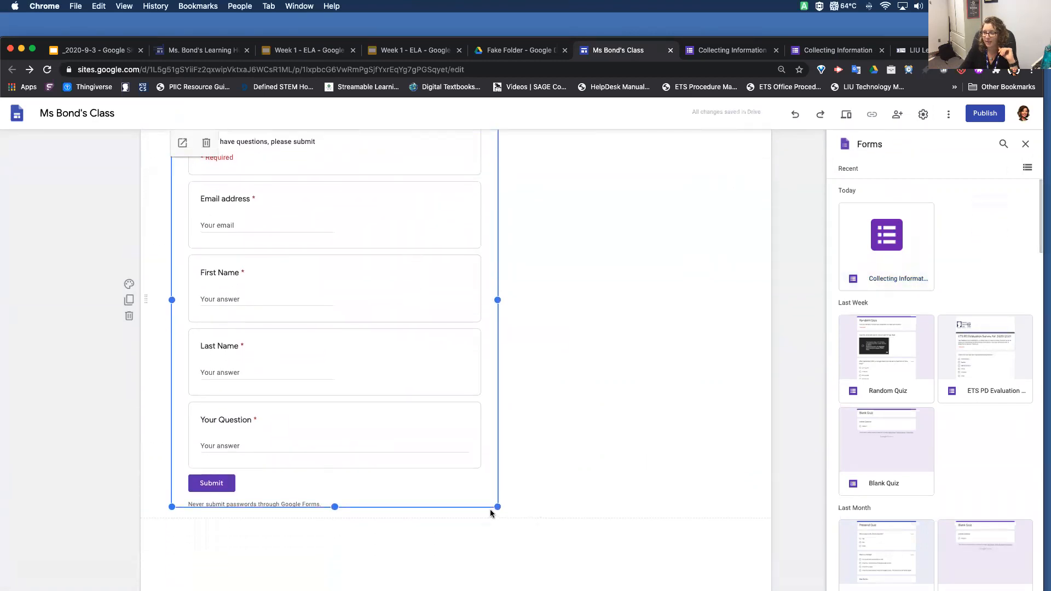
drag(527, 511, 603, 566)
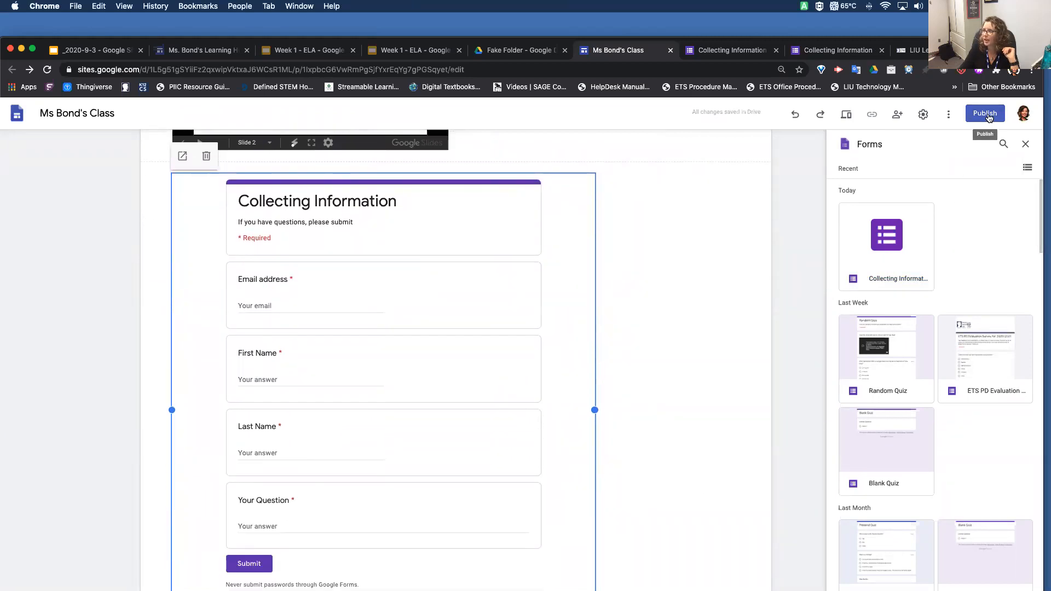
Start publishing the site and set its web address to "english-class-with-" followed by the teacher's hyphenated title and surname
click(988, 118)
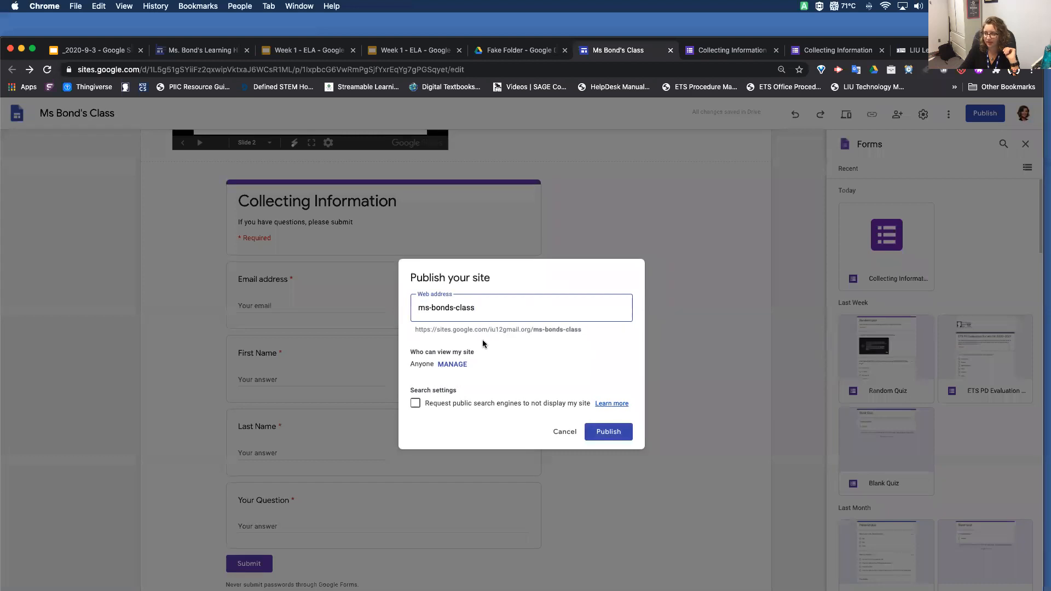
drag(423, 308, 376, 312)
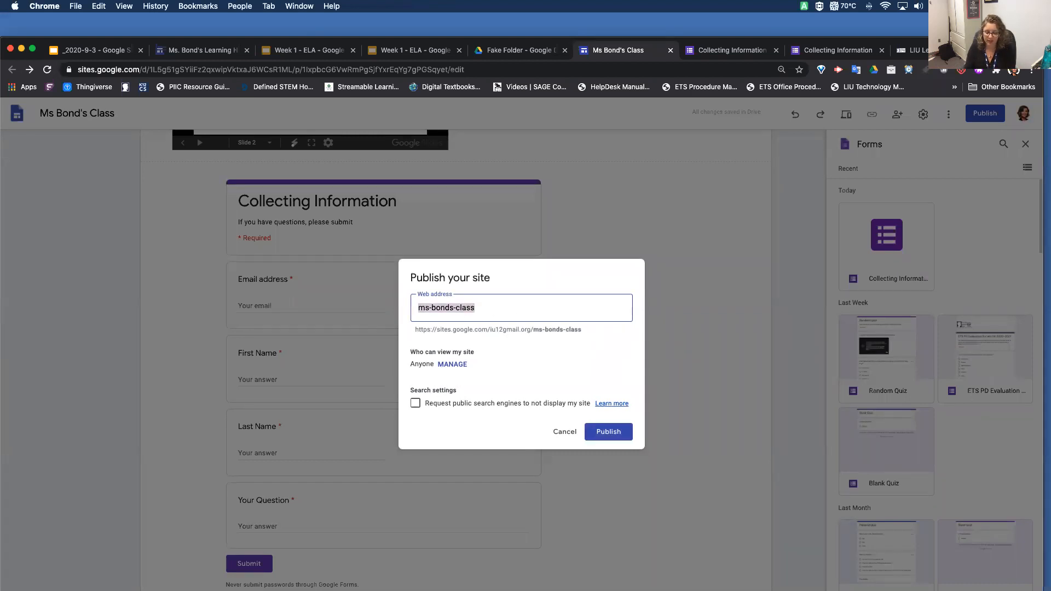
text(english-class-with-ms-bond)
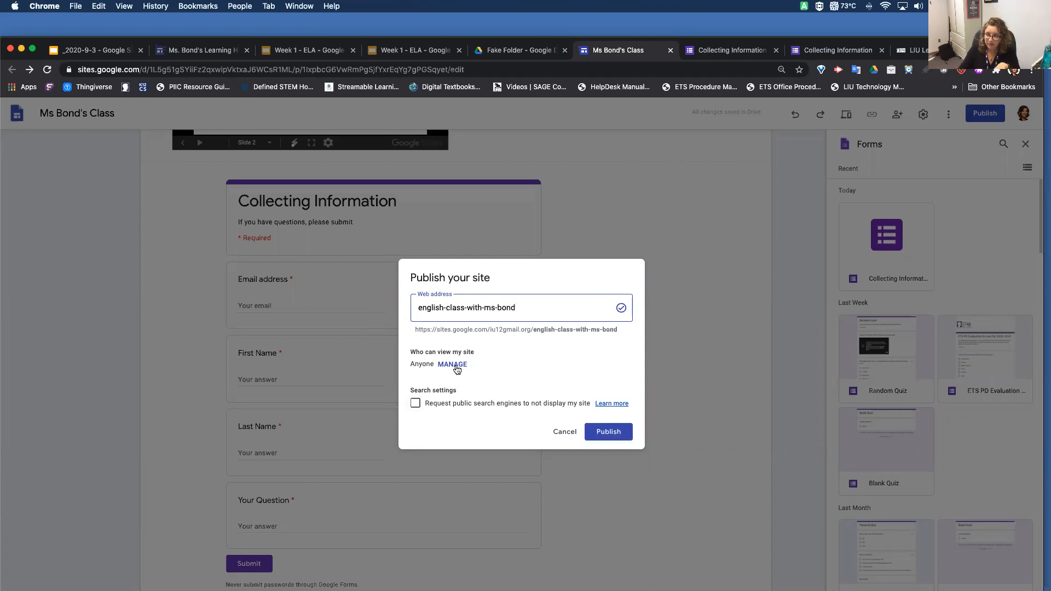
Review the site's sharing settings, then publish it with the request that public search engines not display it
click(453, 365)
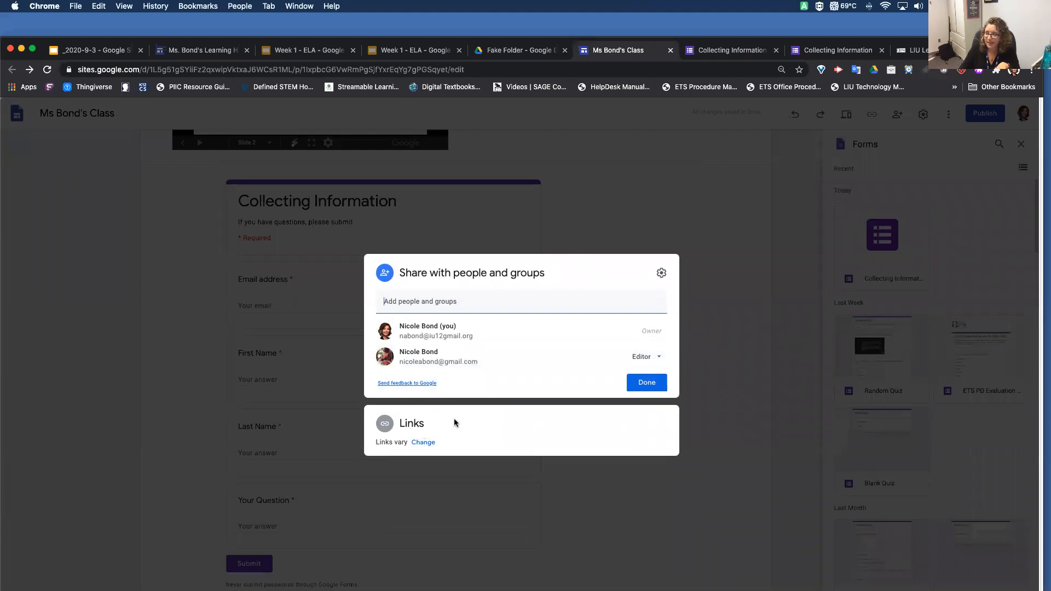
click(646, 382)
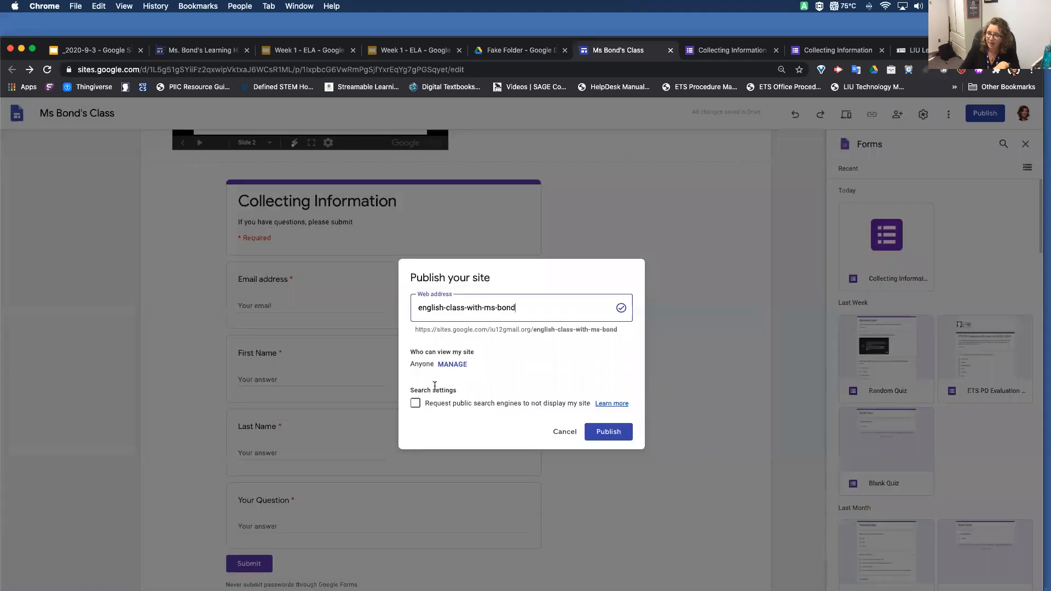
click(412, 409)
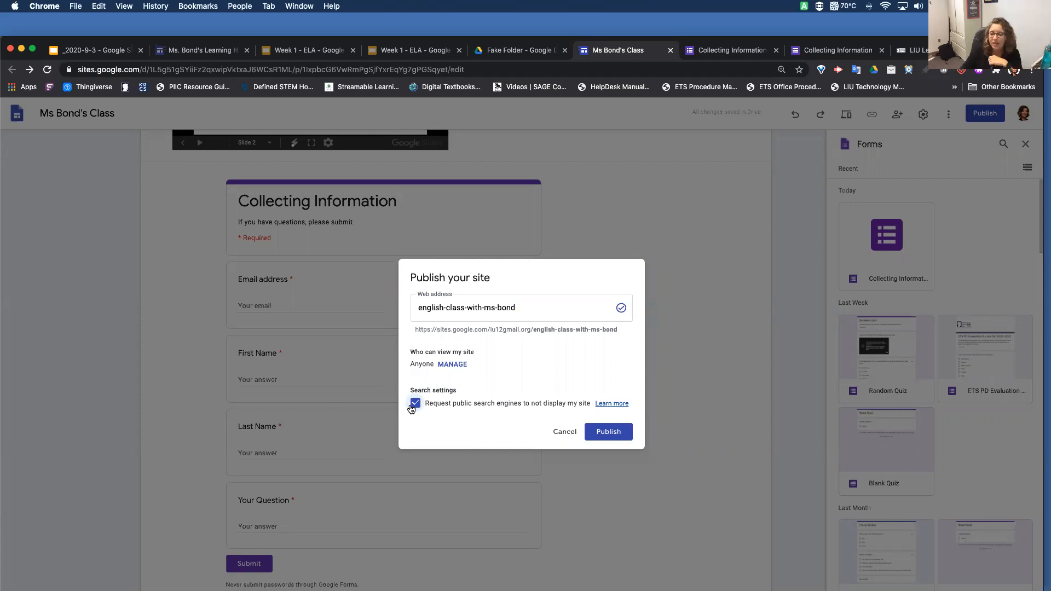
click(616, 431)
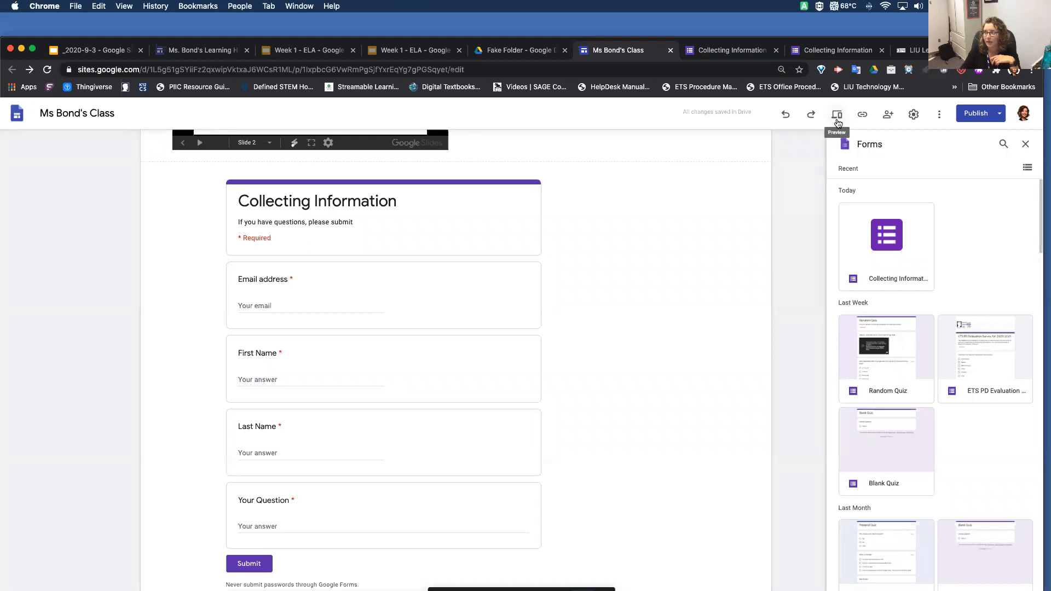
Preview the class site in the desktop, tablet and phone layouts, and exit the preview
click(837, 117)
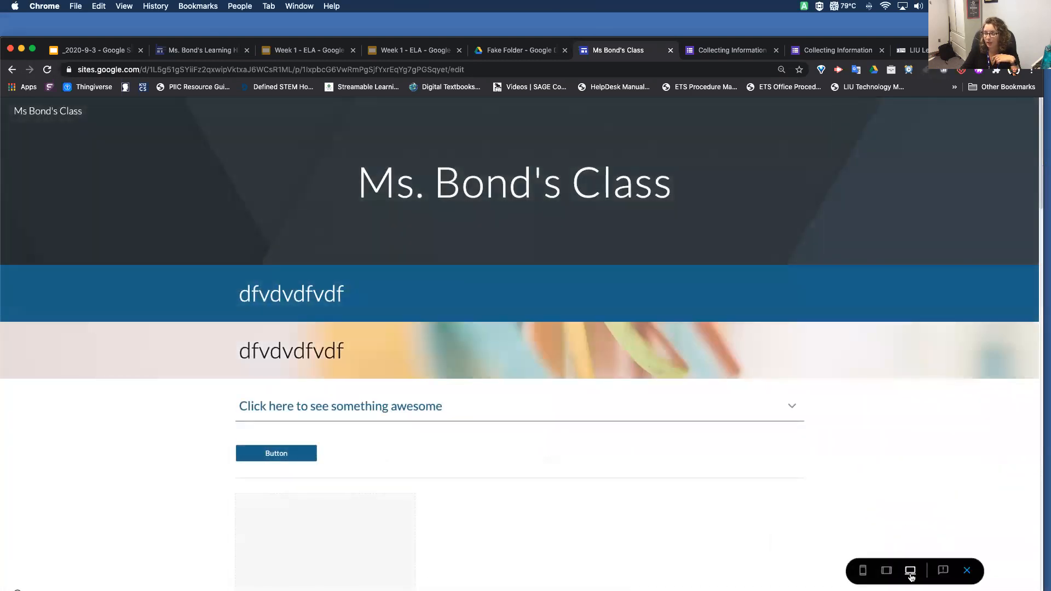
click(886, 572)
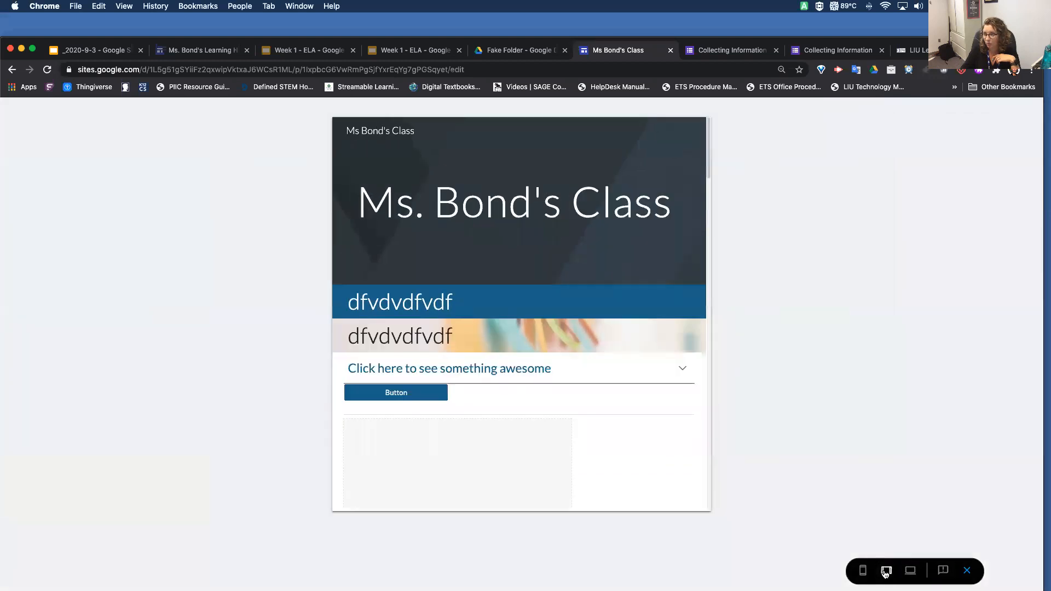
click(864, 571)
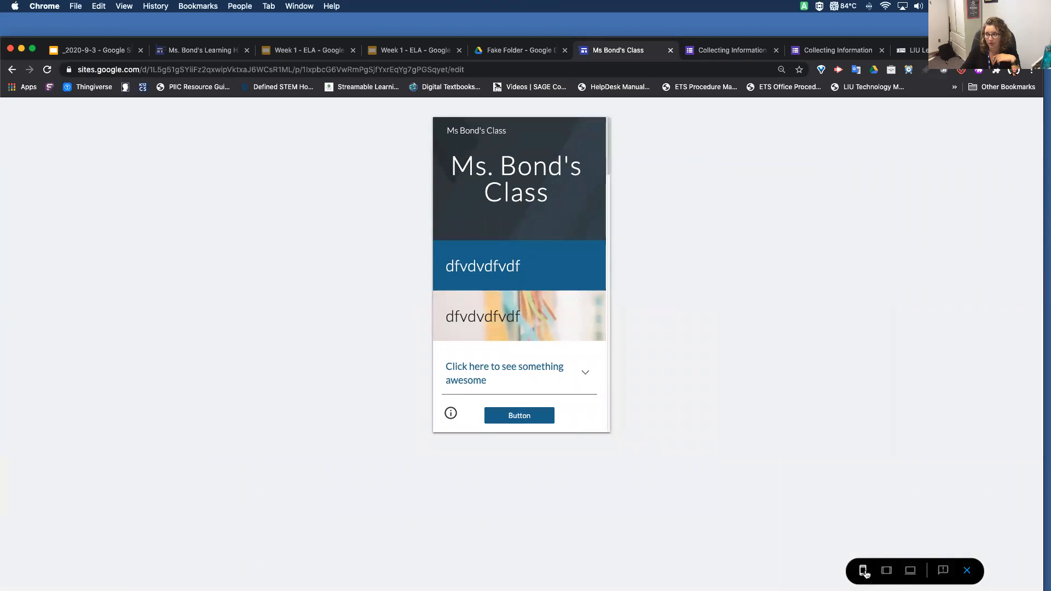
click(979, 572)
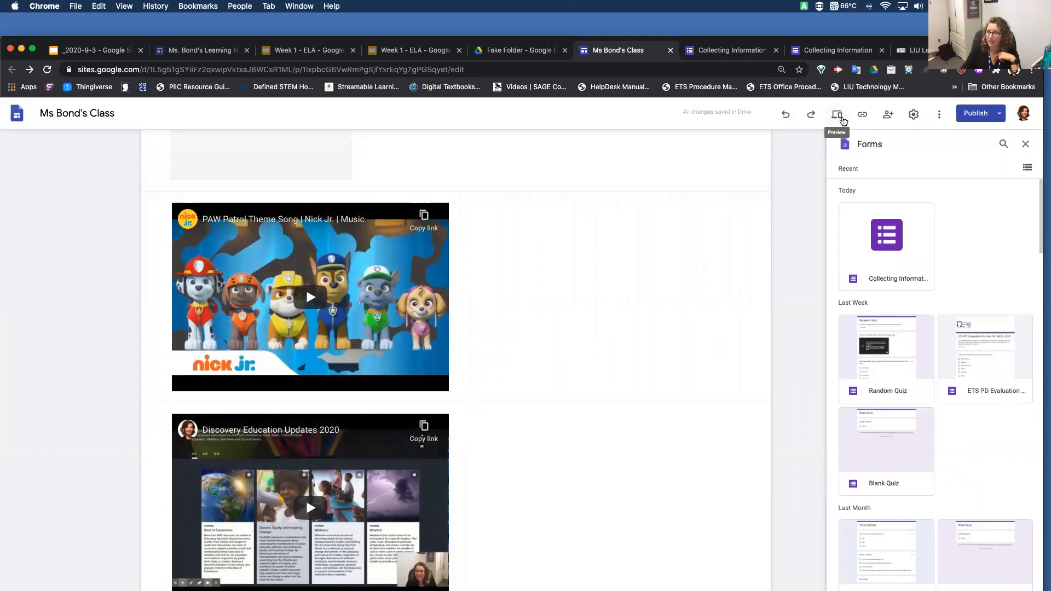
click(837, 117)
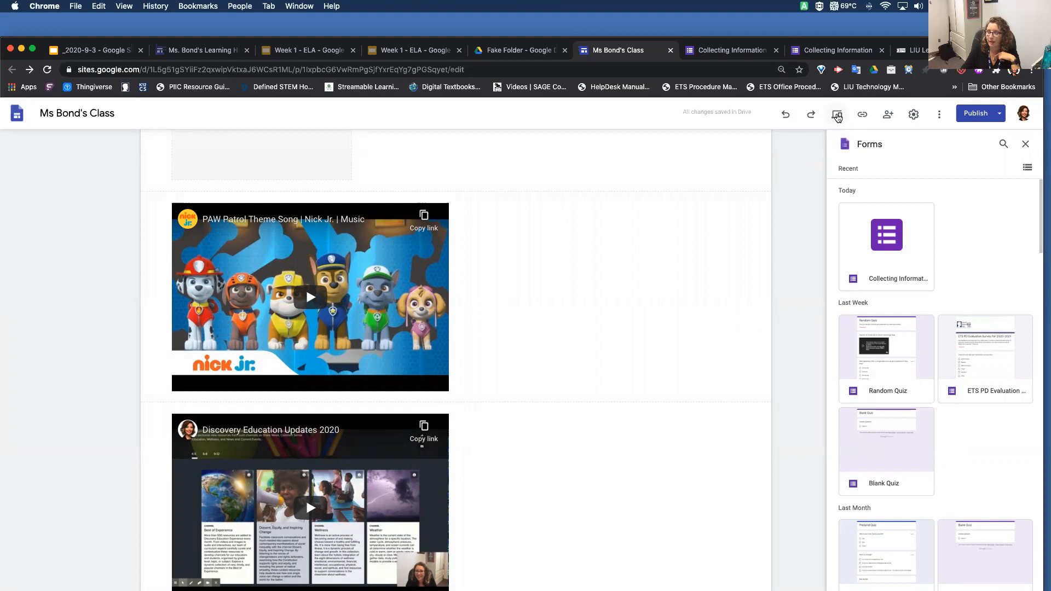
Copy the published site link and open it in a new browser tab
click(863, 115)
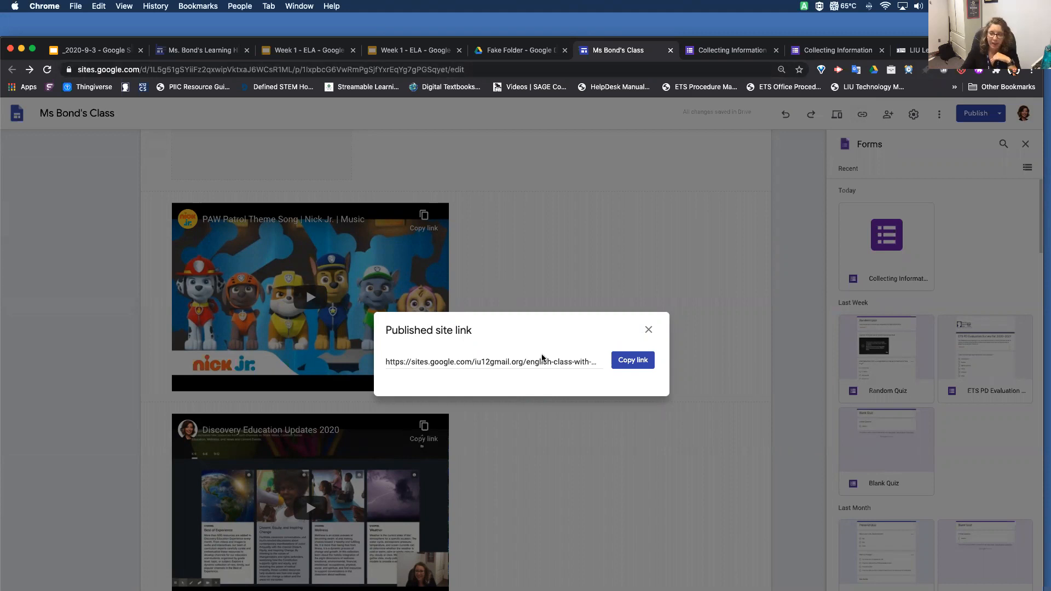
click(629, 361)
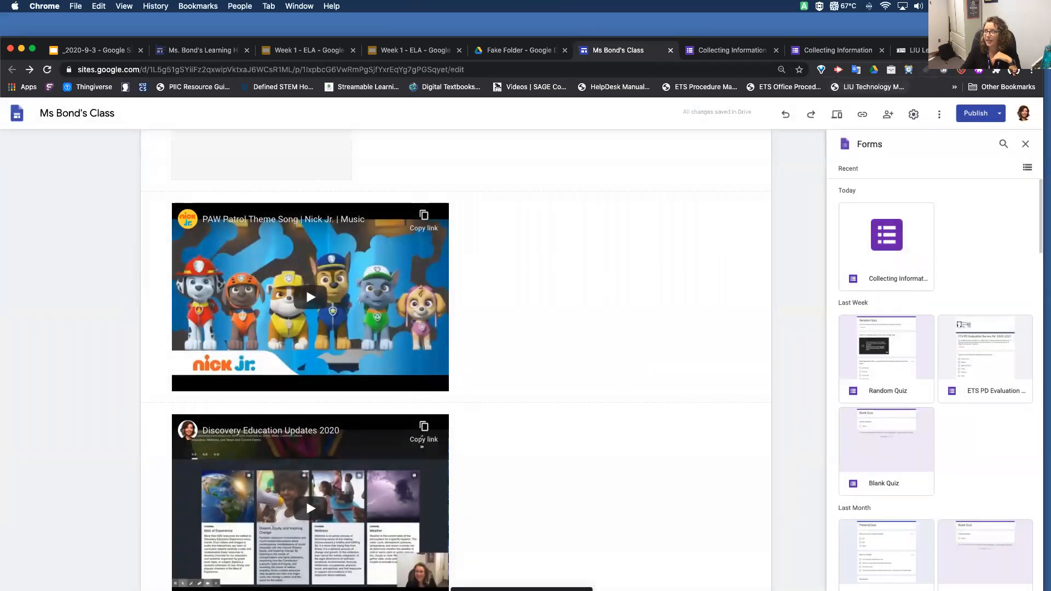
key(super+t)
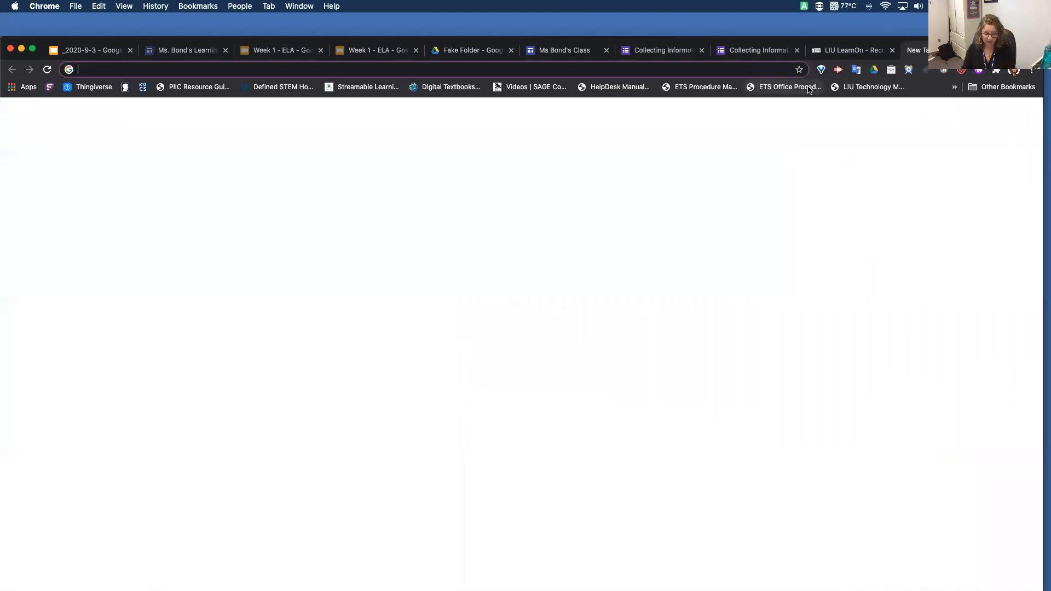
text(https://sites.google.com/iu12gmail.org/english-class-with-ms-bond/home)
key(Return)
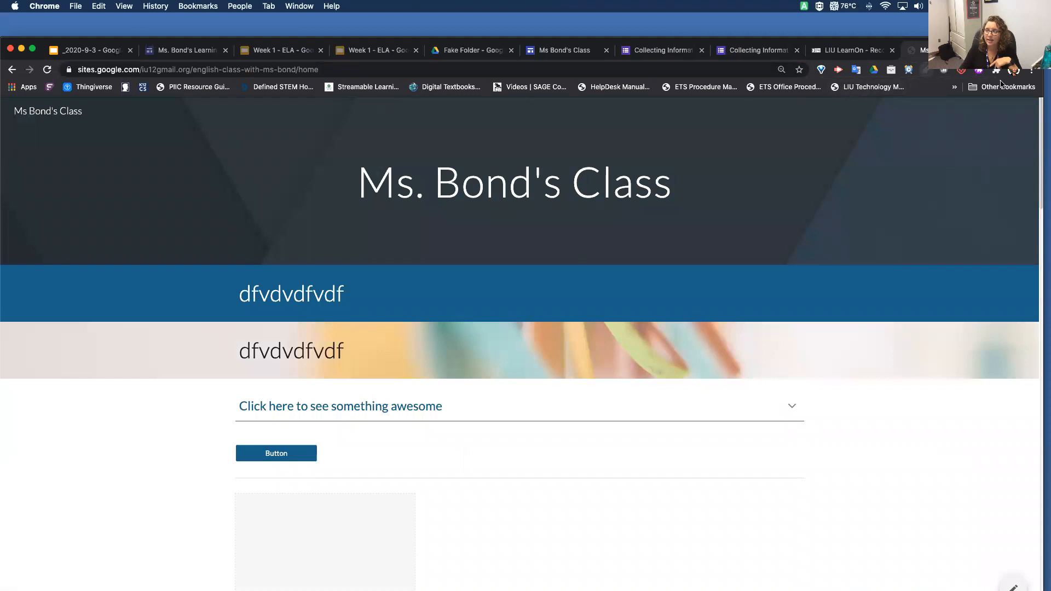
Check the published site in an incognito window using the copied link, and close that window
click(1031, 73)
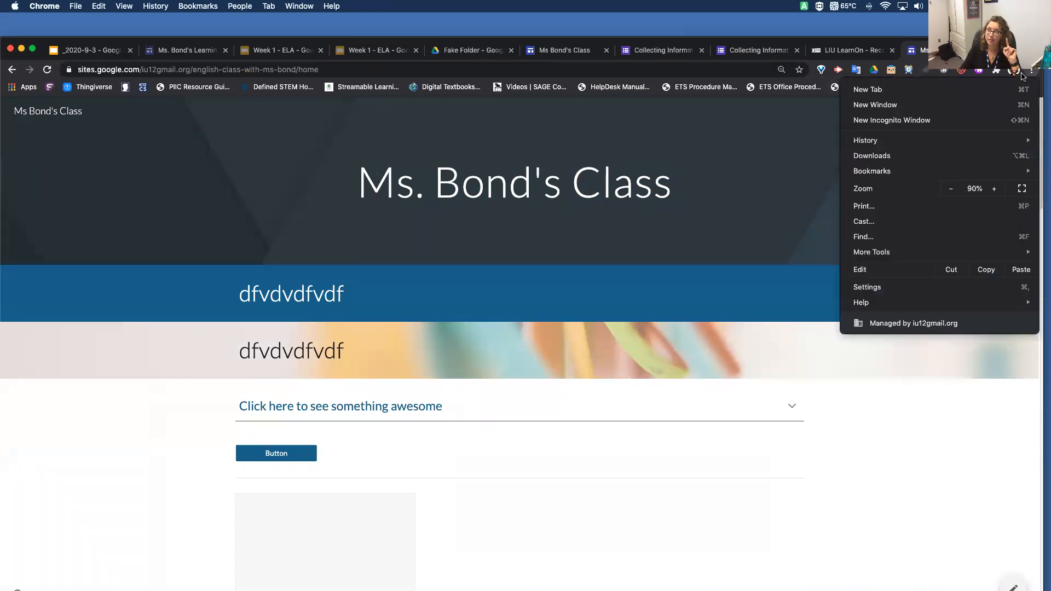
click(910, 124)
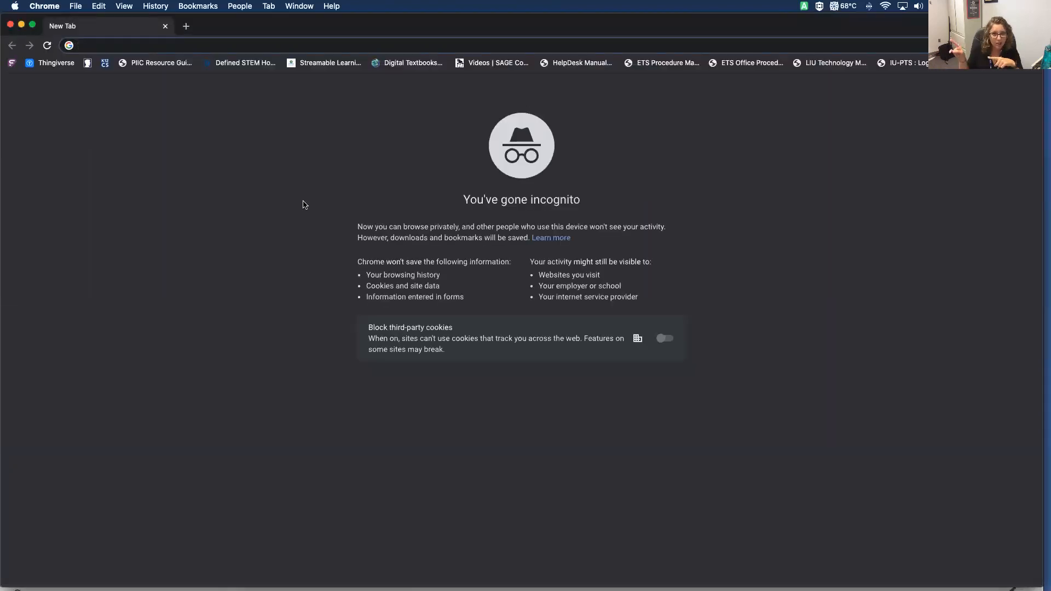
text(https://sites.google.com/iu12gmail.org/english-class-with-ms-bond/home)
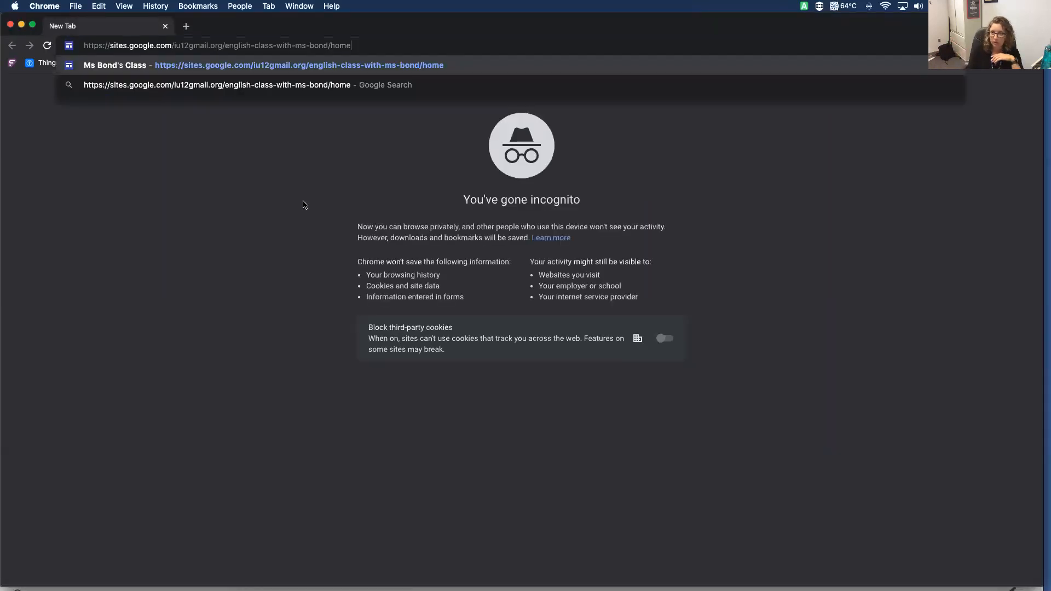
key(Return)
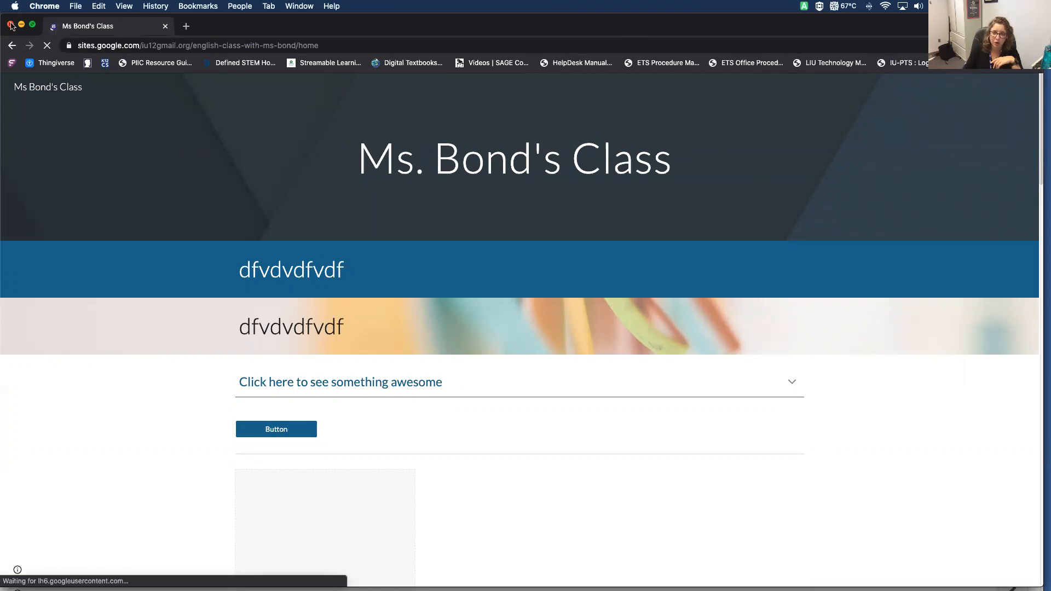
click(10, 25)
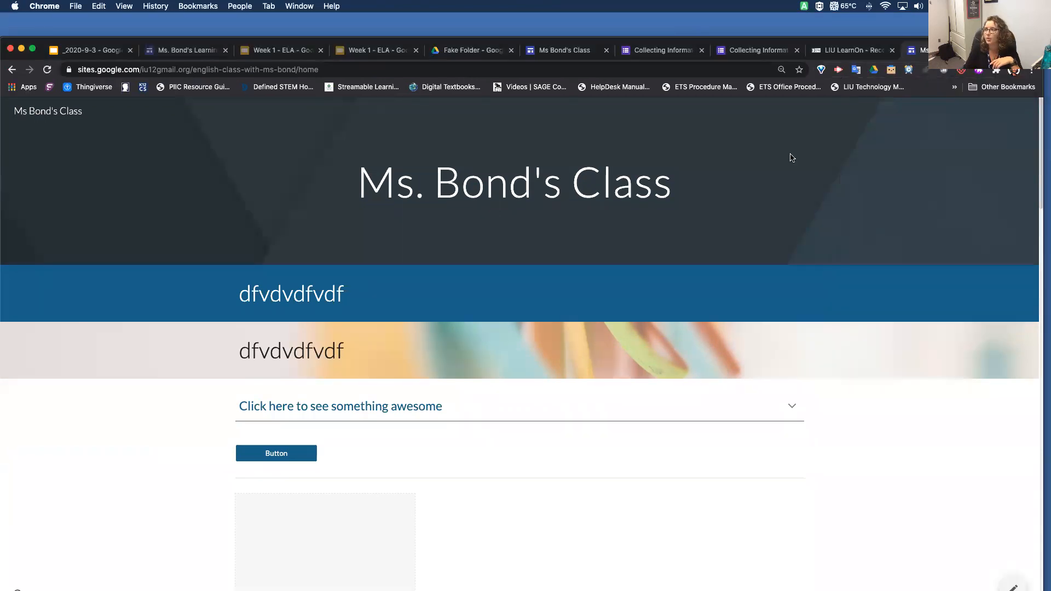
Return to the site editor, close the Forms list, and add a new page named Contact Information
click(575, 51)
scroll(487, 432, down, 5)
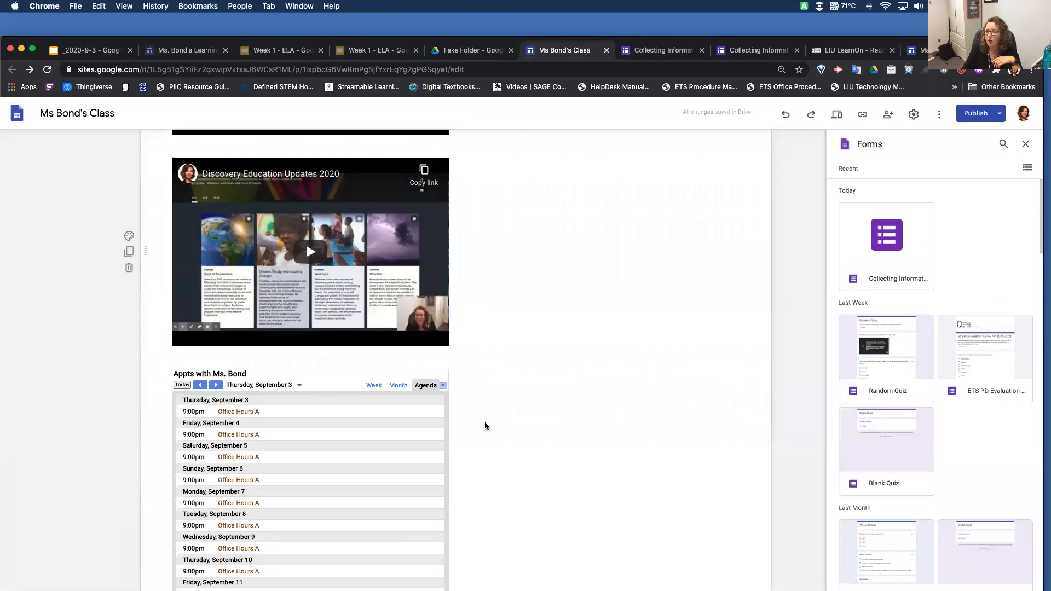
scroll(485, 426, up, 3)
scroll(485, 426, up, 3)
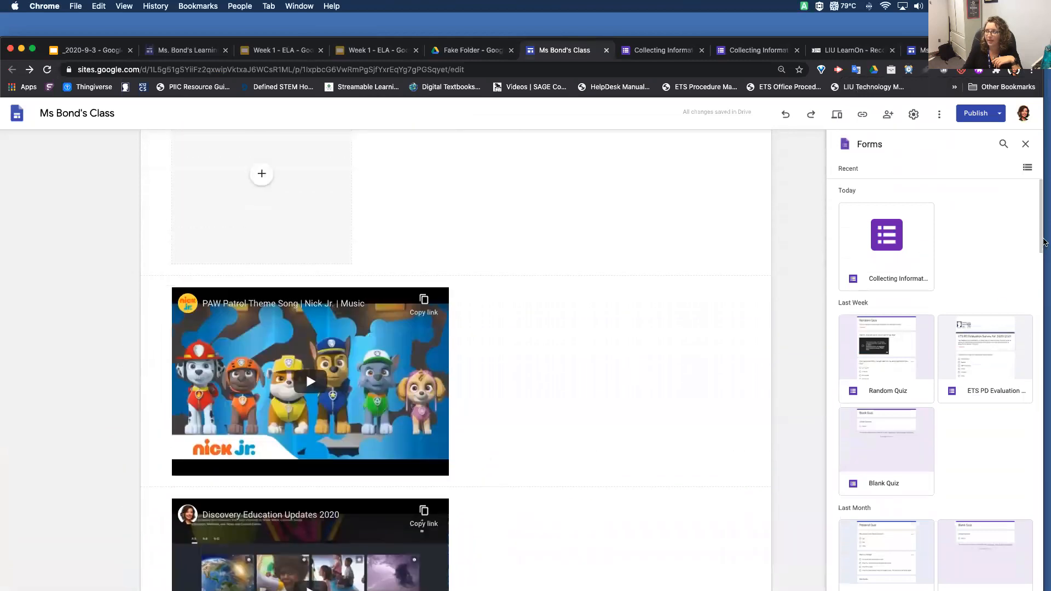
click(1025, 144)
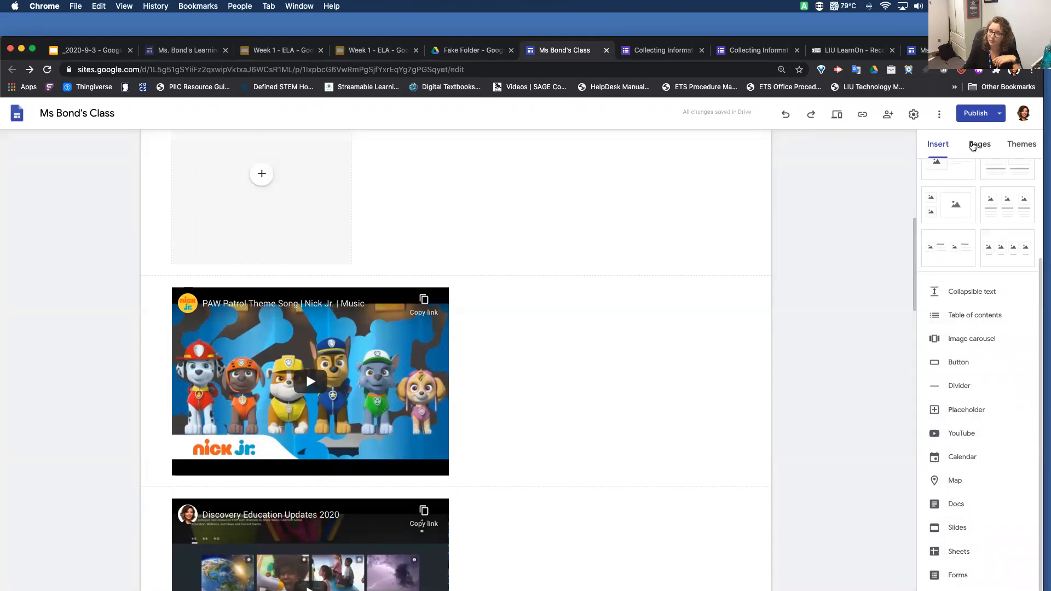
click(977, 149)
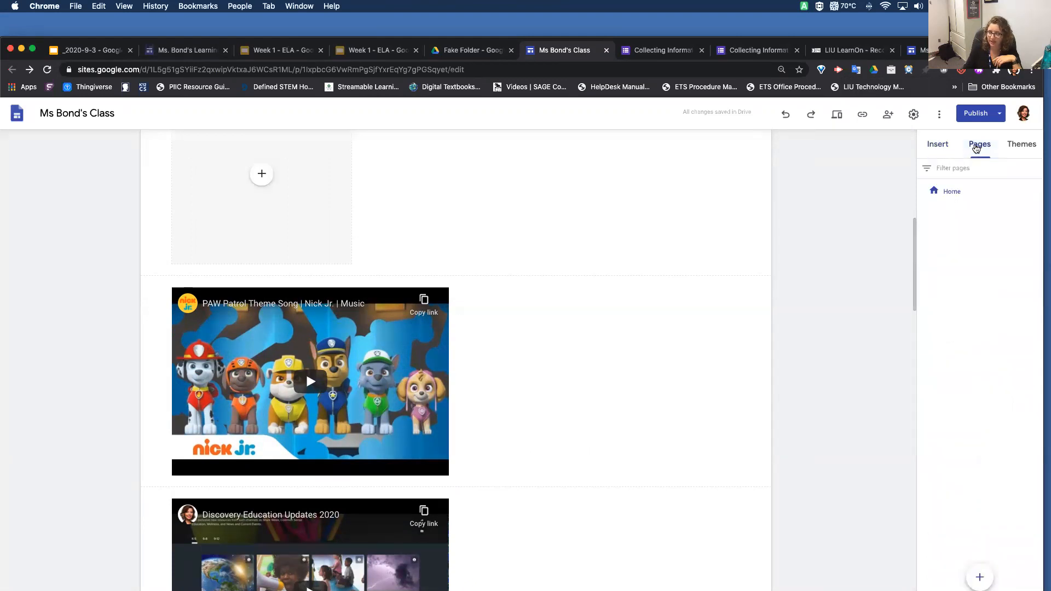
click(980, 577)
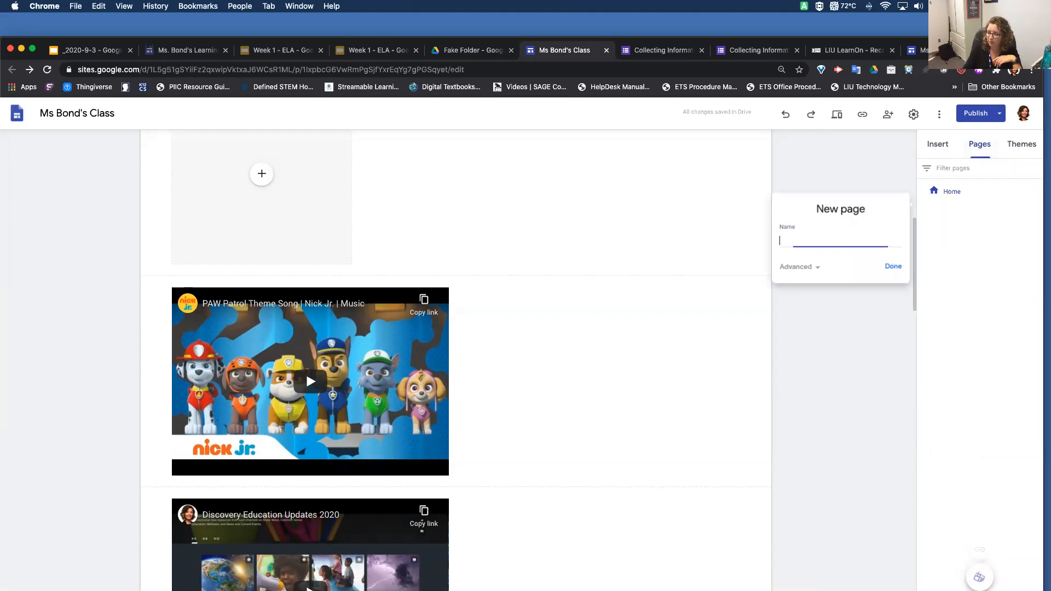
text(Contact Information)
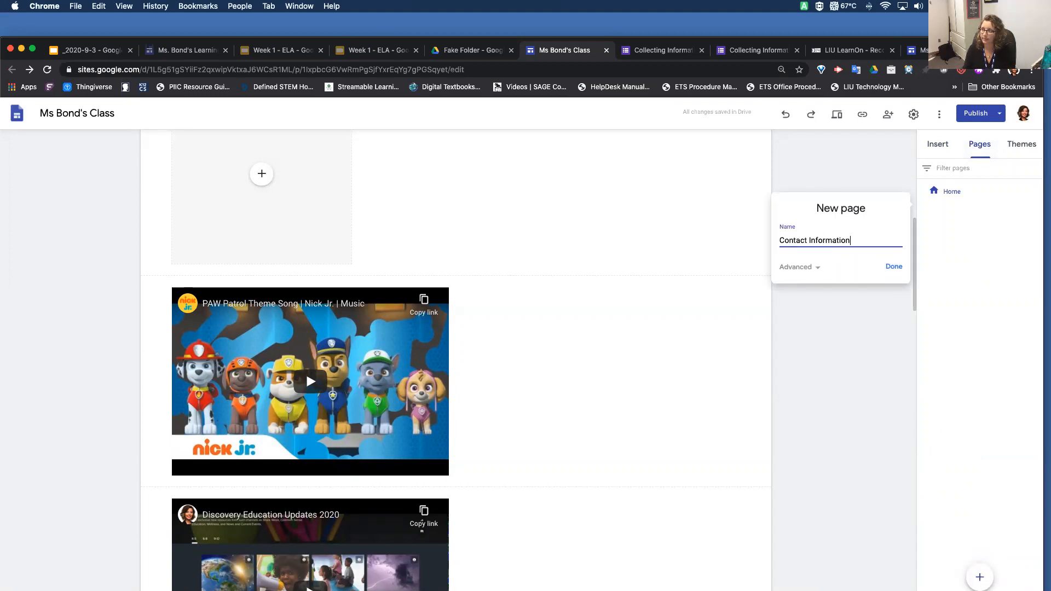
click(894, 266)
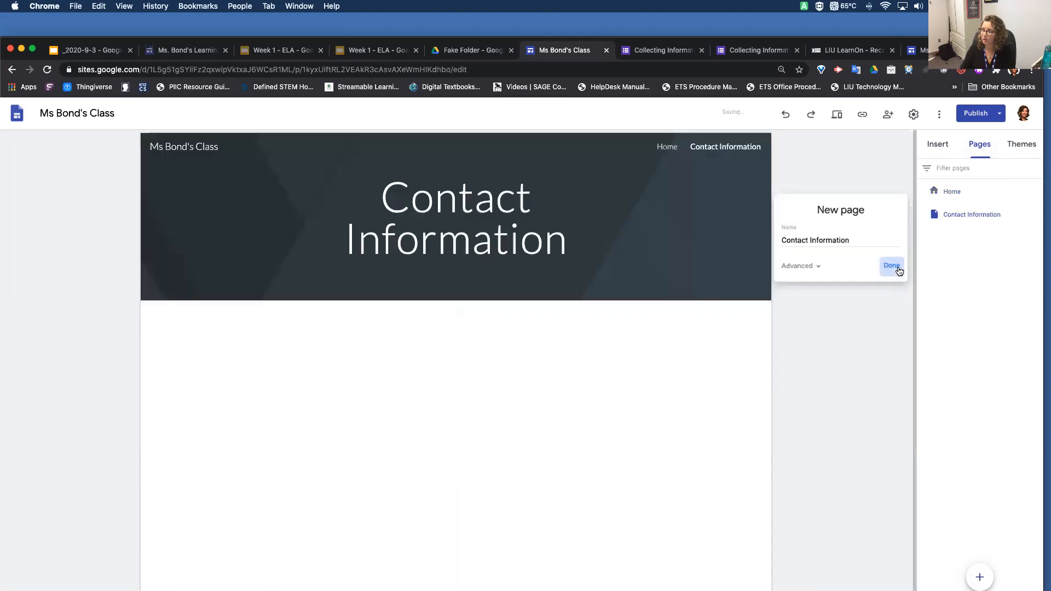
Add another new page named Grammar Lessons to the site
mouse_move(980, 577)
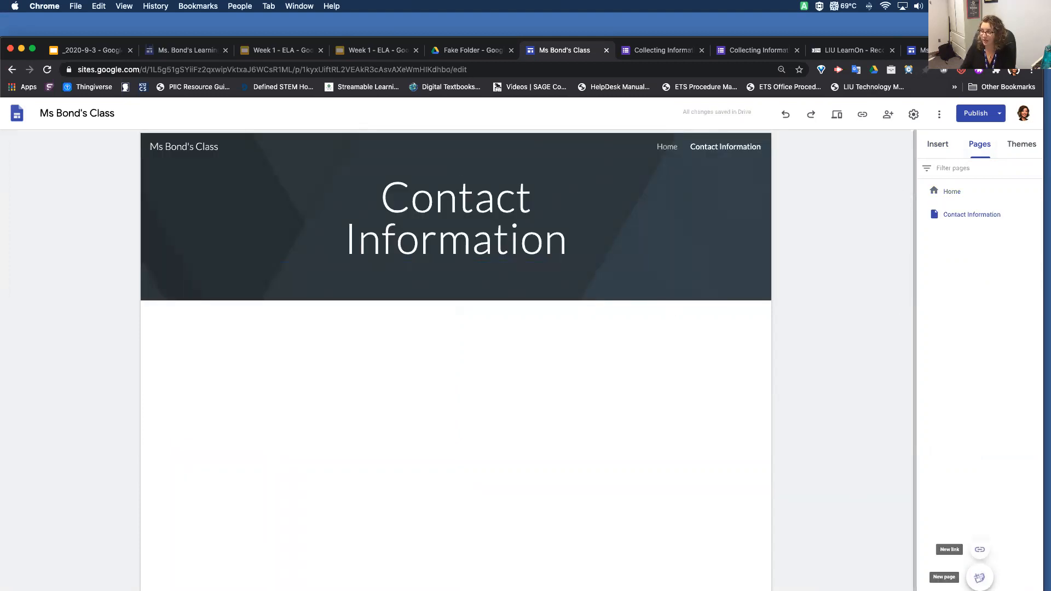
click(980, 577)
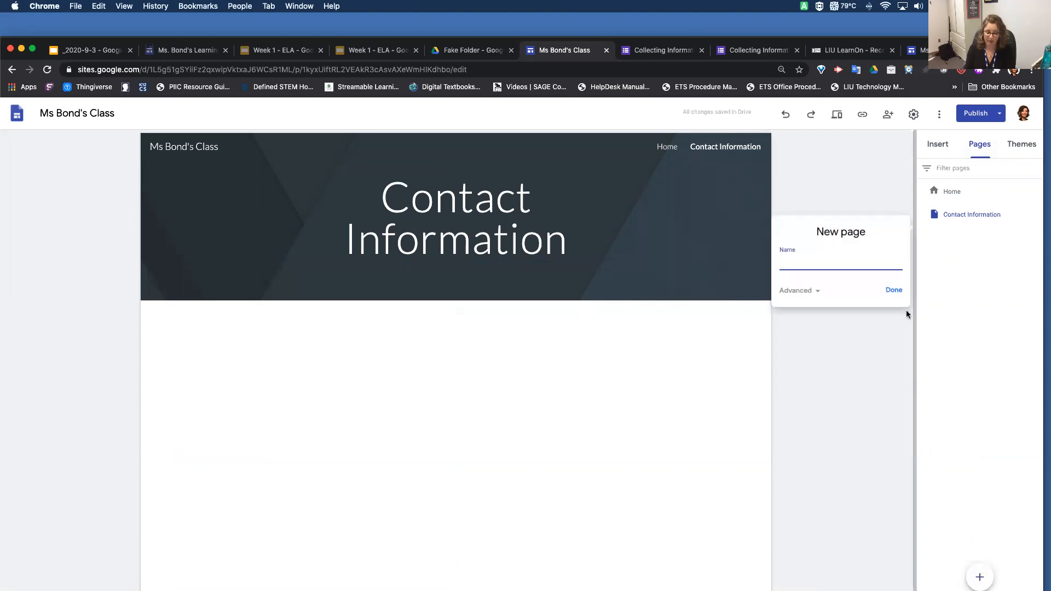
text(Grammar Lessons)
click(894, 290)
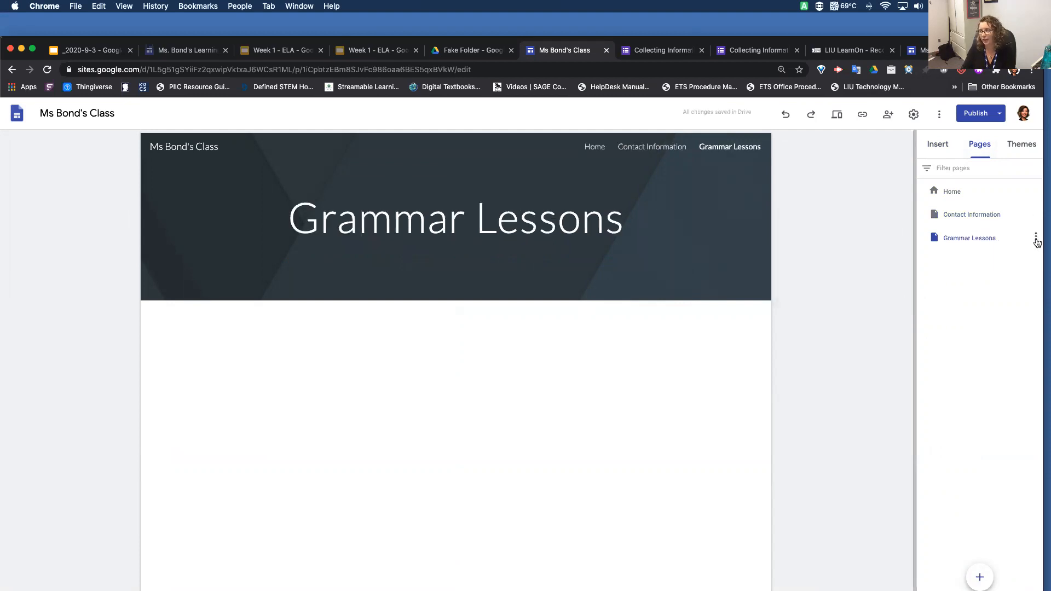
Add a subpage named Subject-Verb Agreement under the Grammar Lessons page
click(1036, 239)
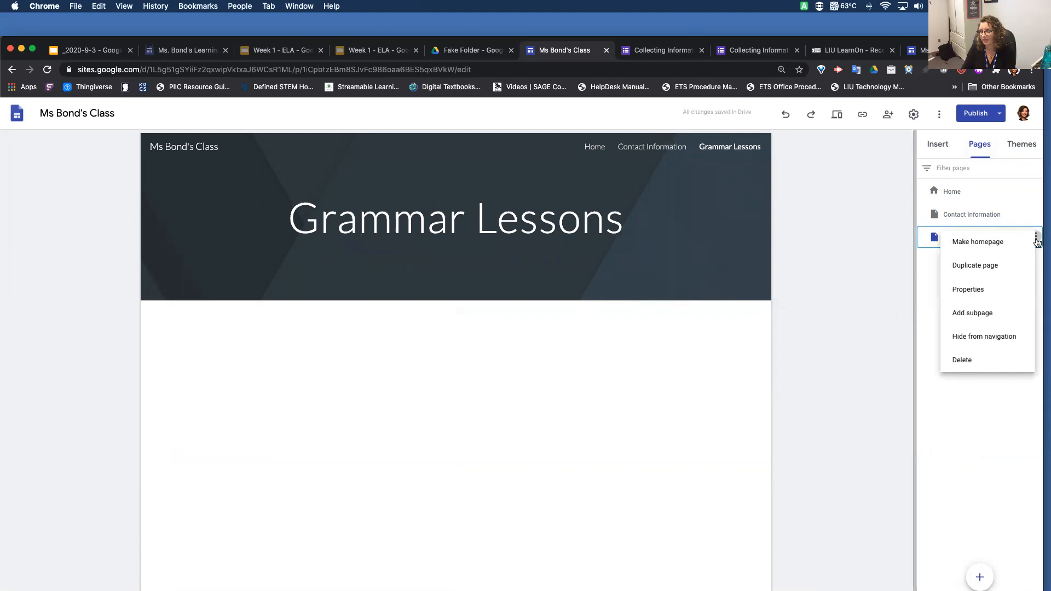
click(993, 312)
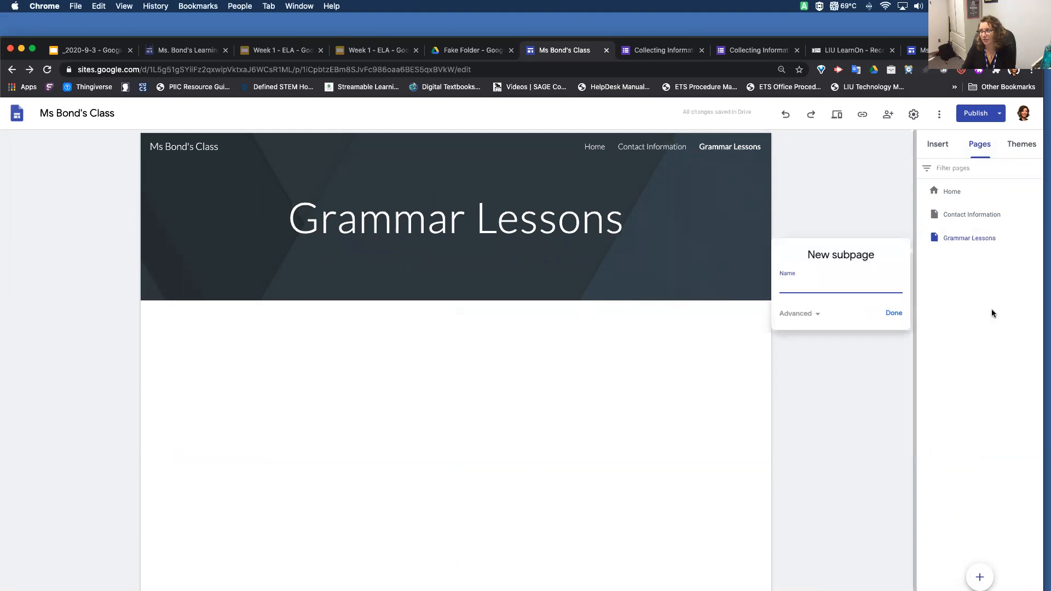
text(Subject-Ver)
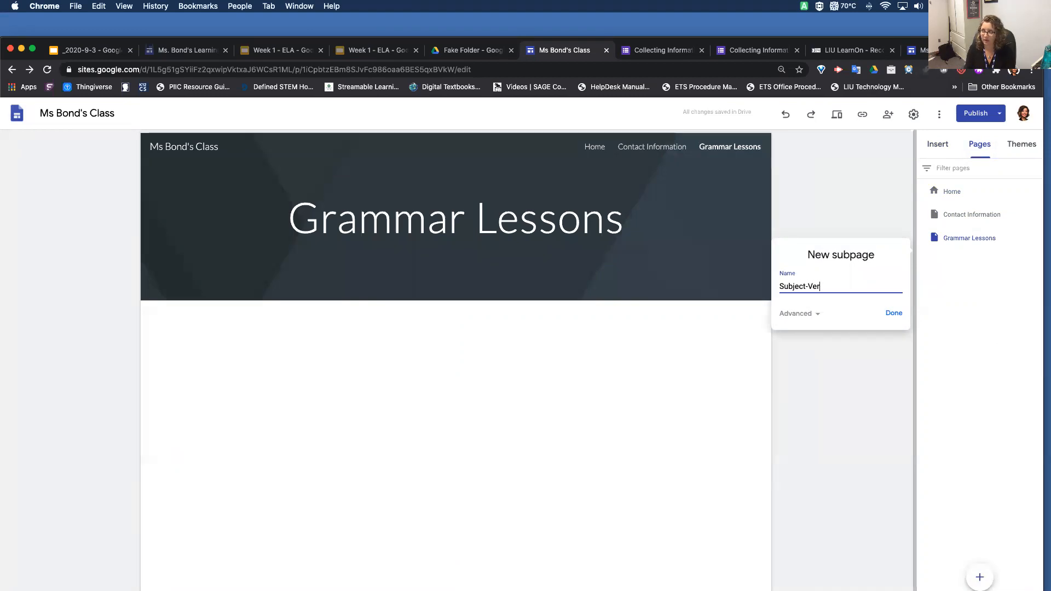
text(b Agreement)
key(Return)
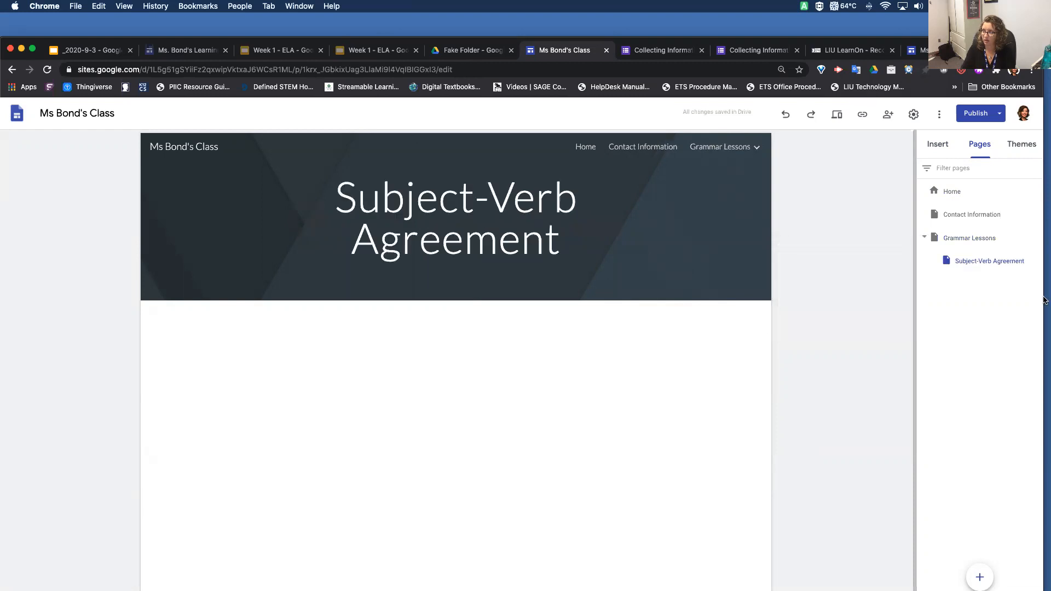
Add a subpage named "What is a subject?" under the Subject-Verb Agreement page
click(1035, 260)
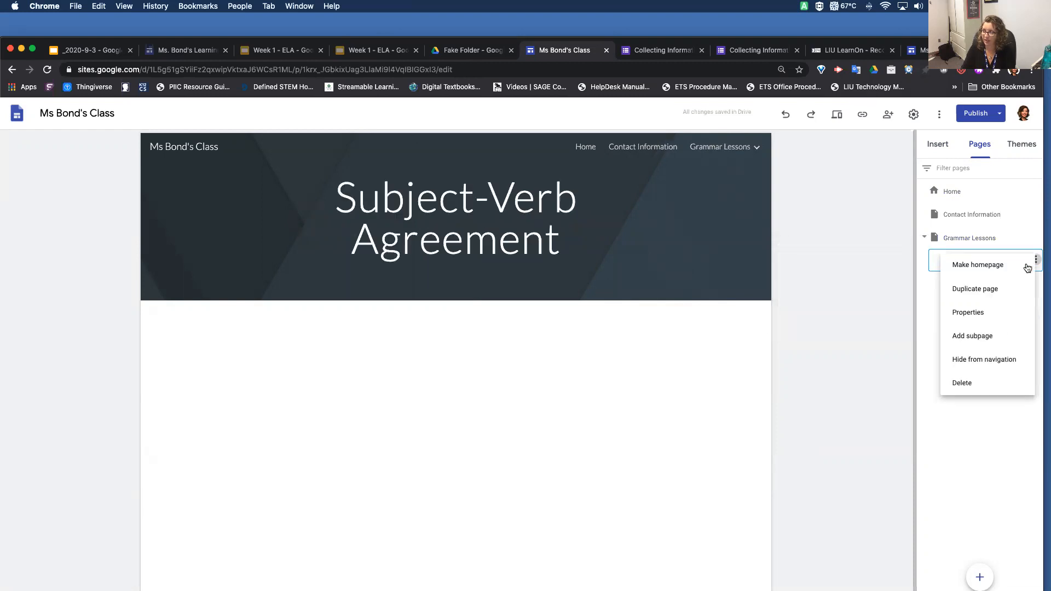
click(984, 338)
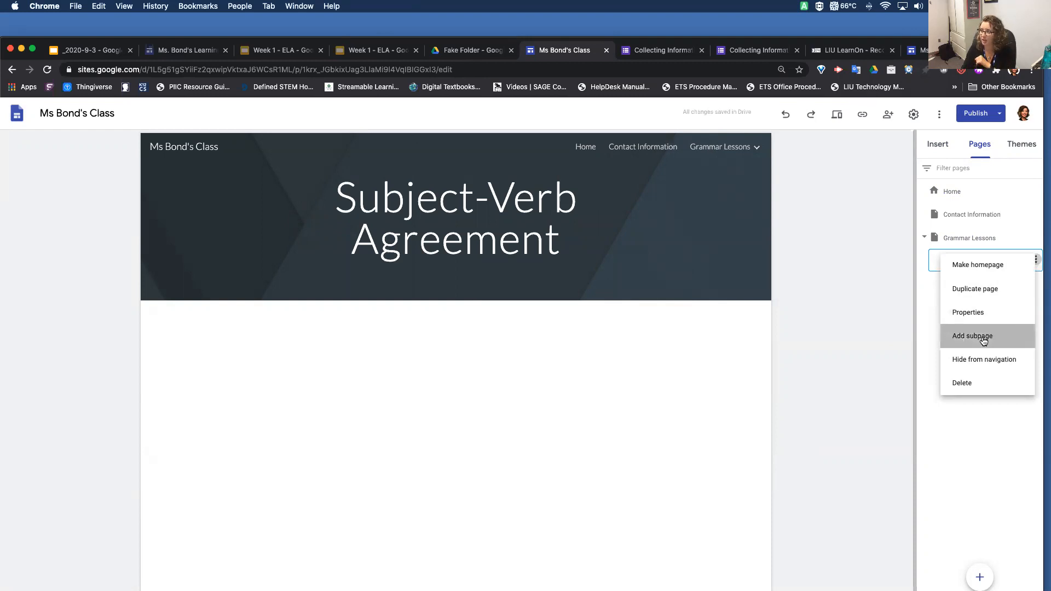
text(What is a subject?)
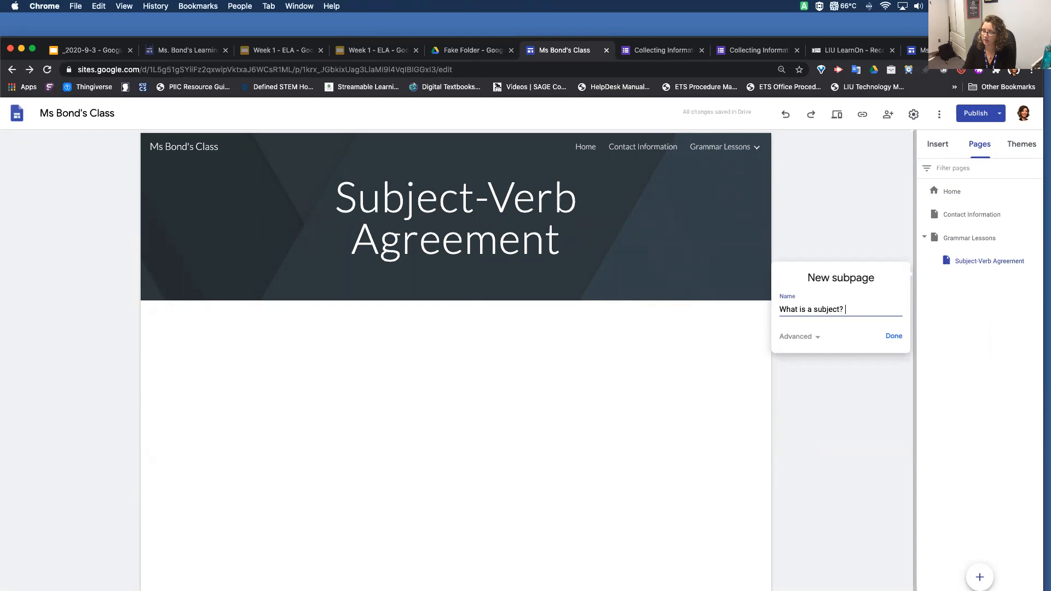
click(892, 336)
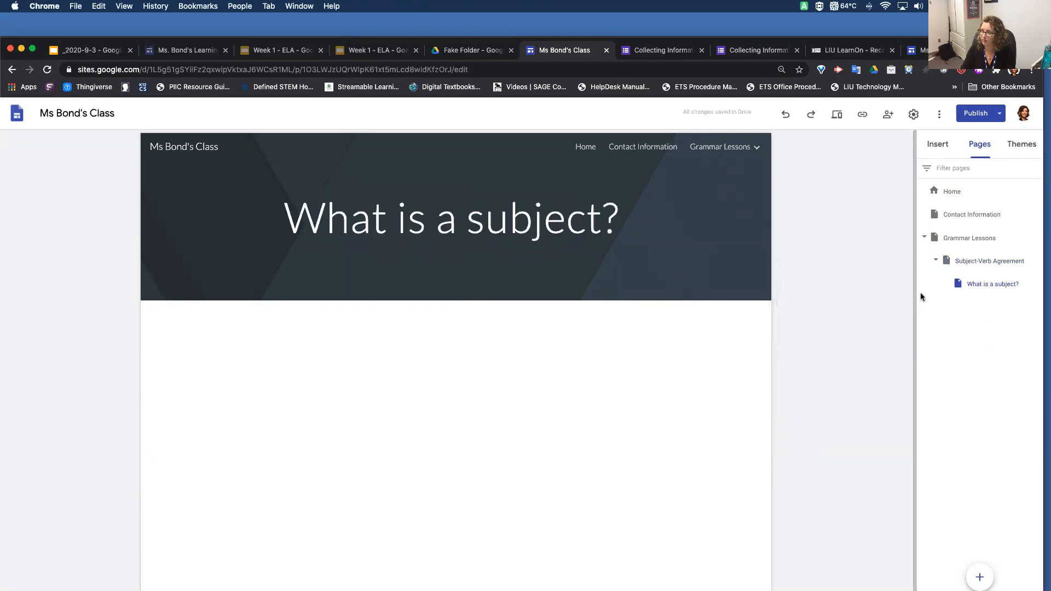
Check the site's header navigation by visiting Grammar Lessons and Contact Information and expanding the nested subpages
click(739, 155)
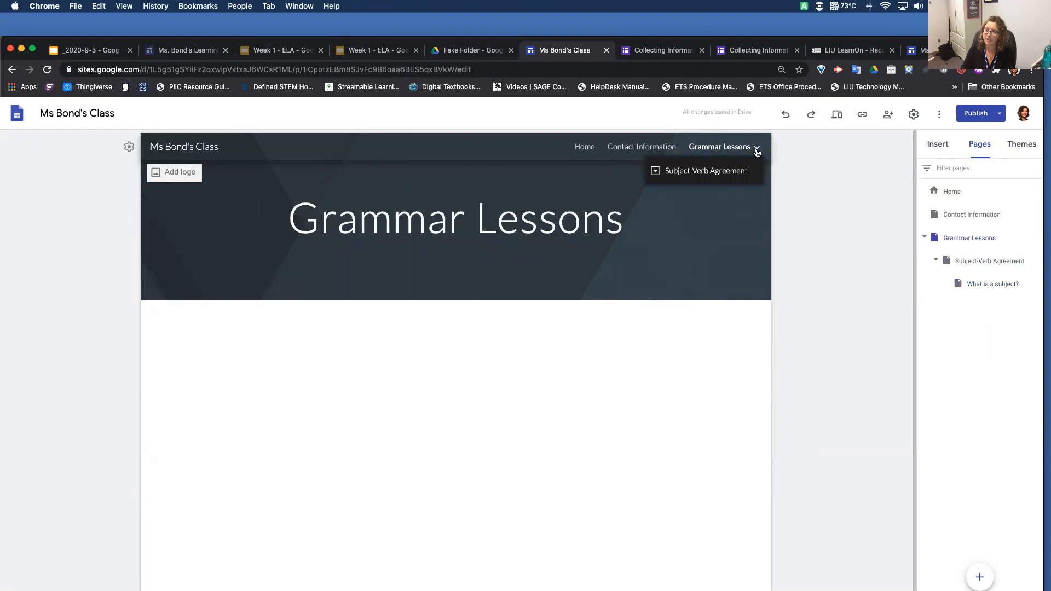
click(758, 150)
click(619, 148)
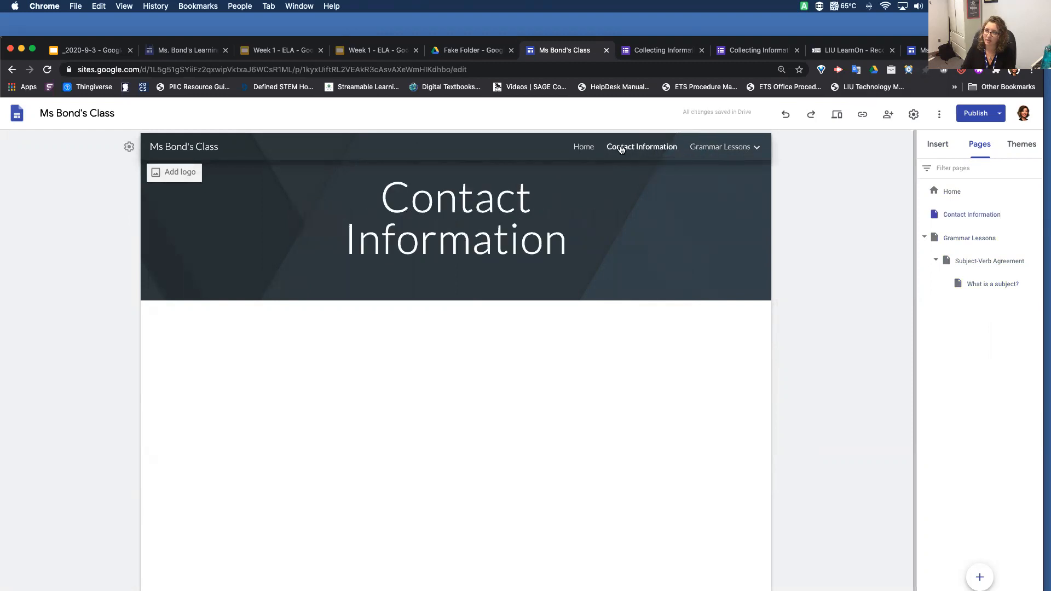
click(759, 151)
click(758, 151)
mouse_move(742, 151)
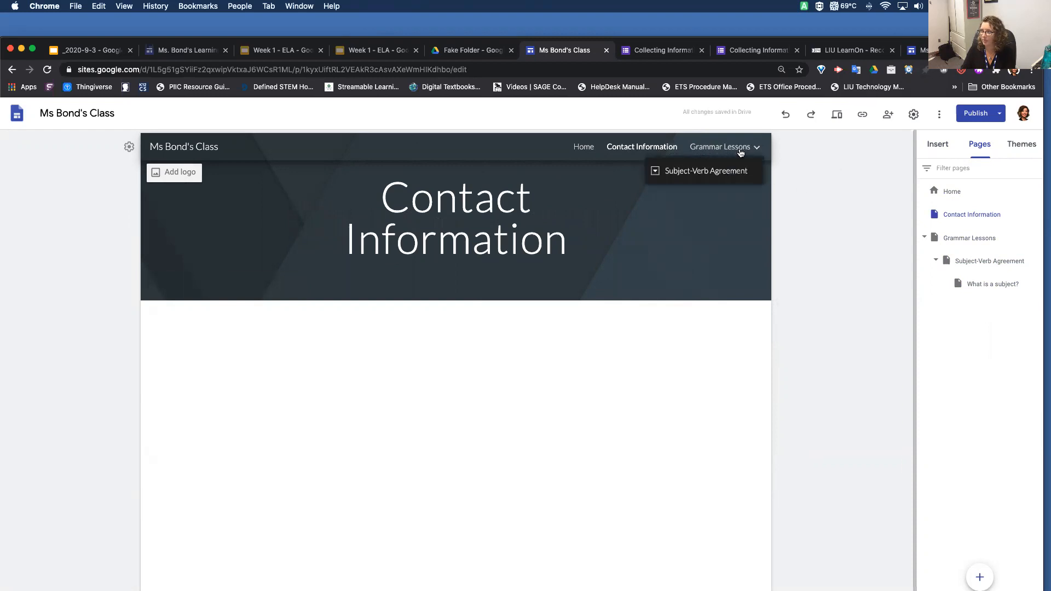
click(656, 175)
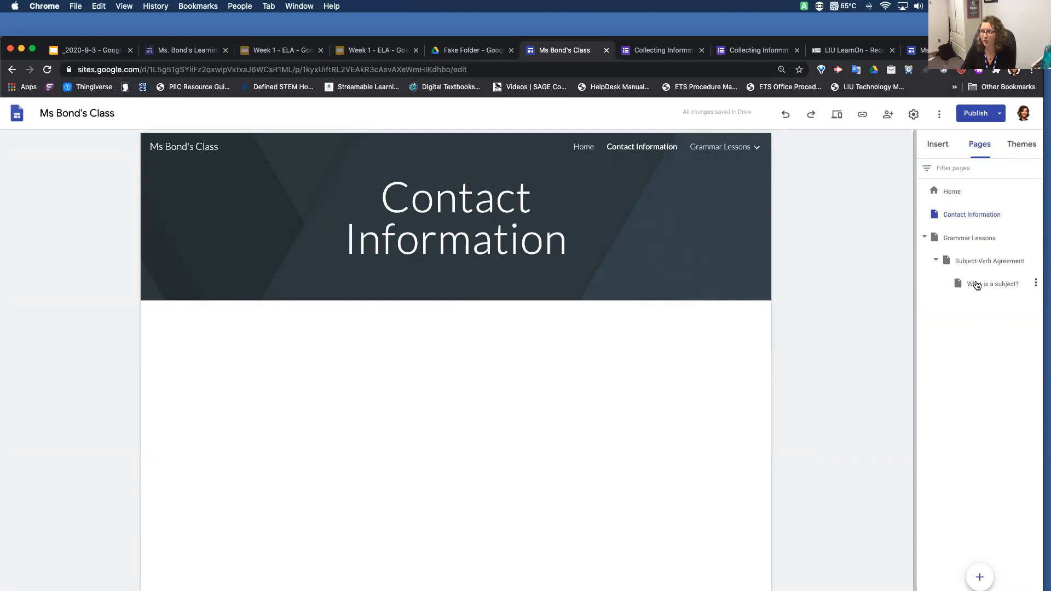
Move the "What is a subject?" page directly under Grammar Lessons, ahead of Subject-Verb Agreement
drag(983, 285, 944, 251)
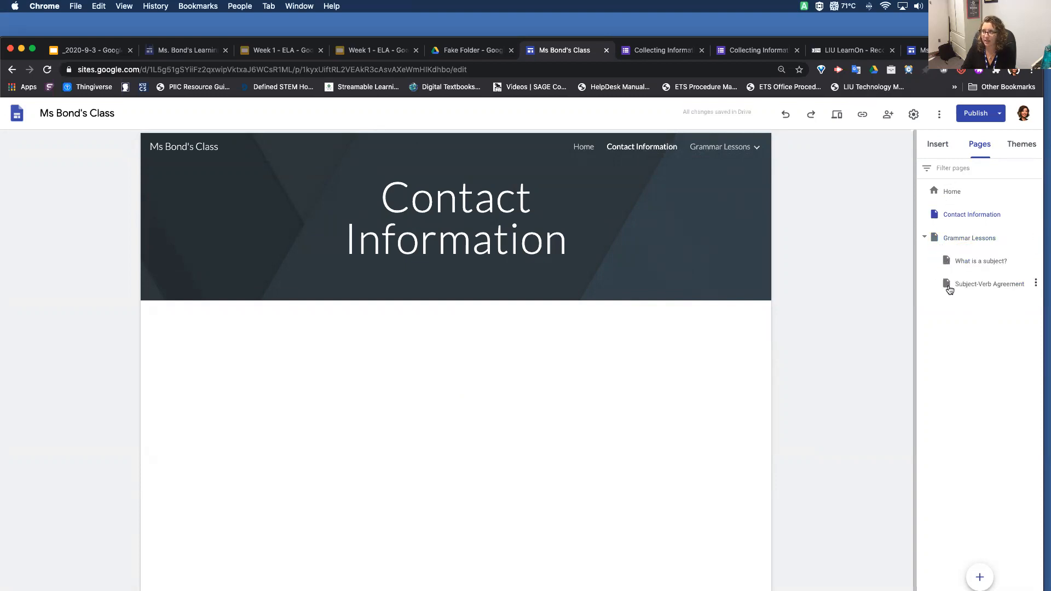
mouse_move(758, 147)
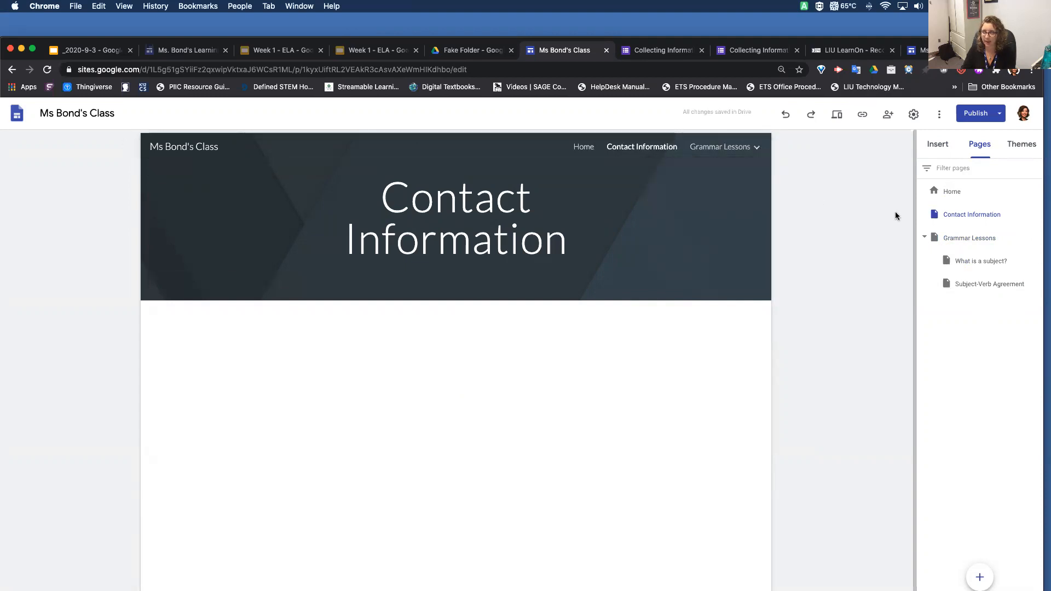
Apply the Aristotle theme to the site with the custom purple accent colour #b411ec
click(1022, 144)
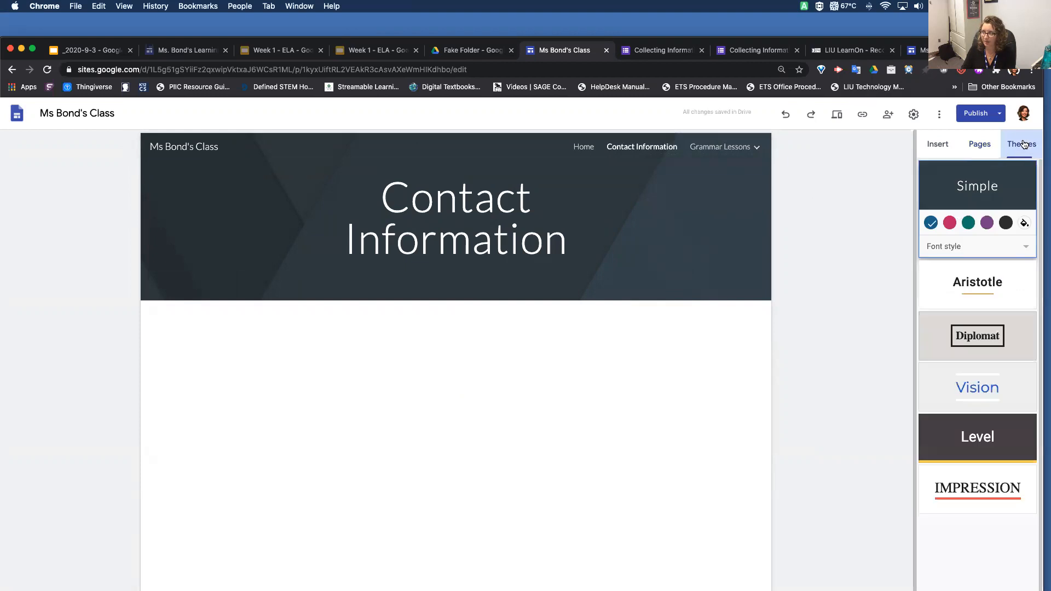
click(965, 287)
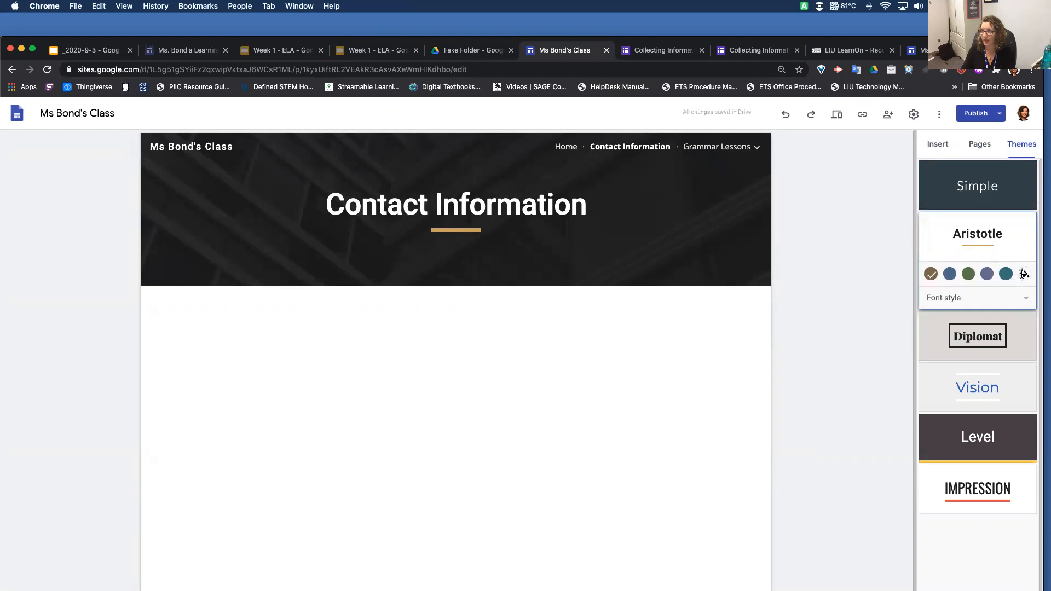
click(1023, 274)
click(1023, 273)
click(1022, 273)
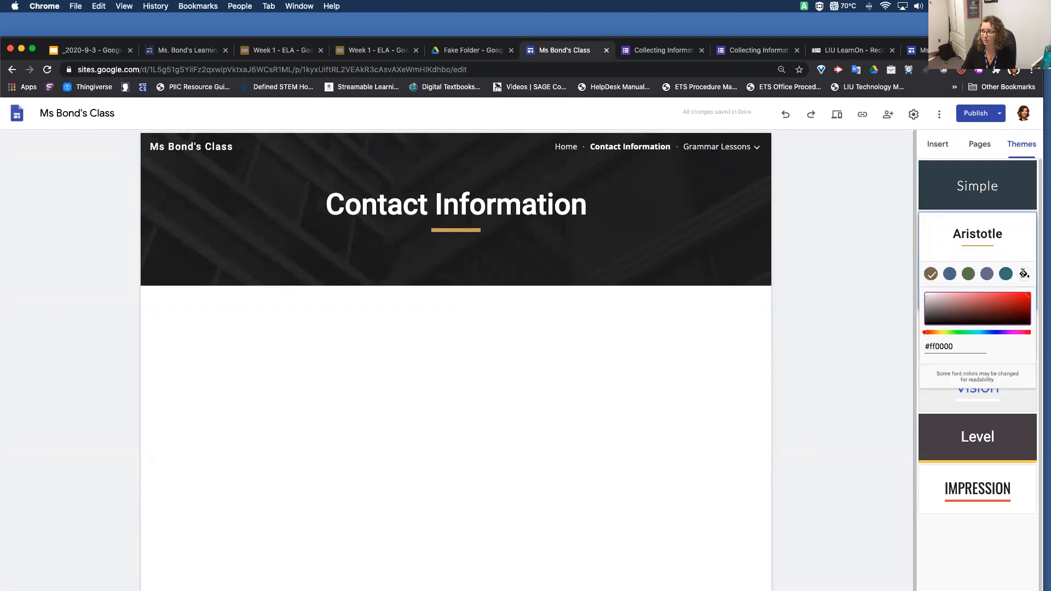
click(1008, 305)
click(1006, 332)
click(1023, 295)
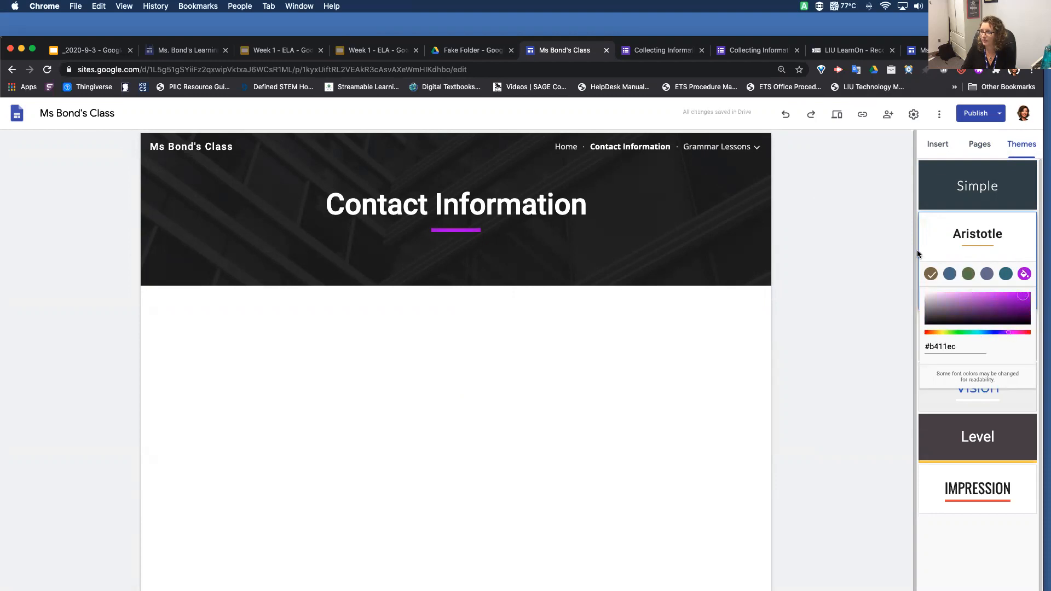
click(900, 304)
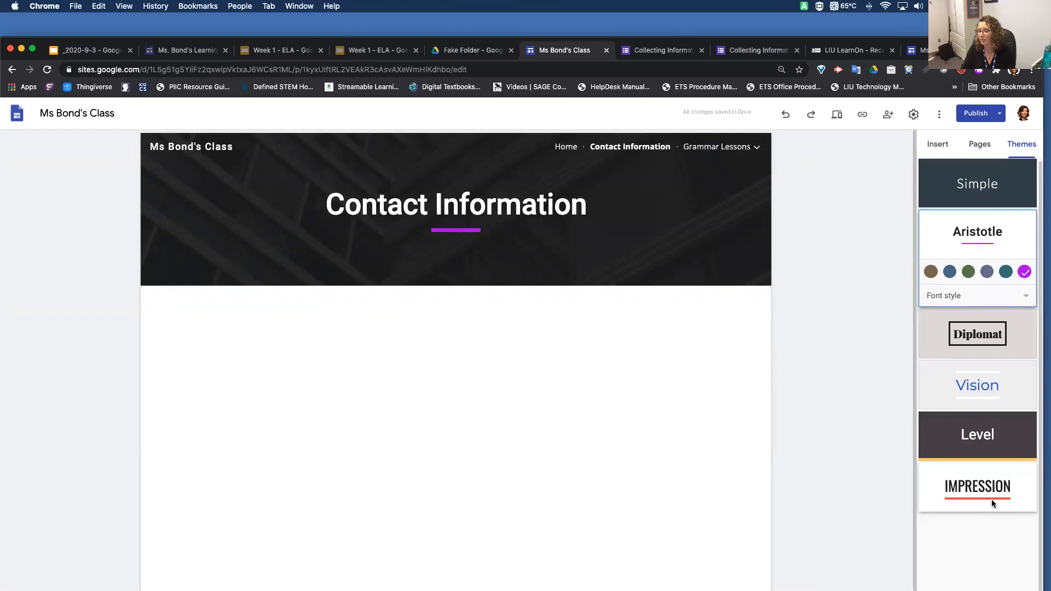
Review the draft's theme changes and added pages, and publish them to the live site
click(986, 147)
click(945, 149)
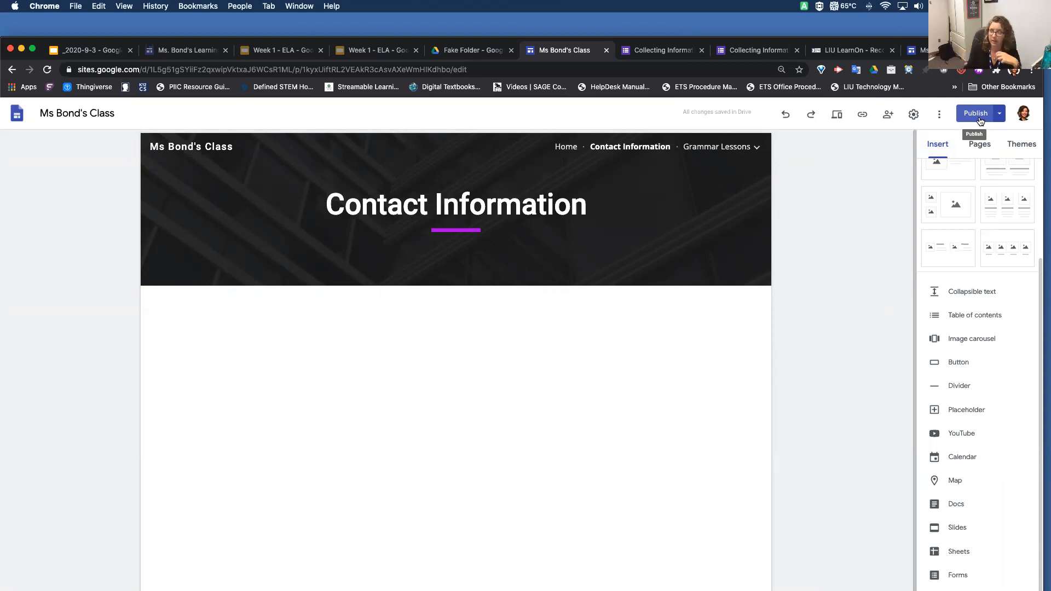
click(980, 120)
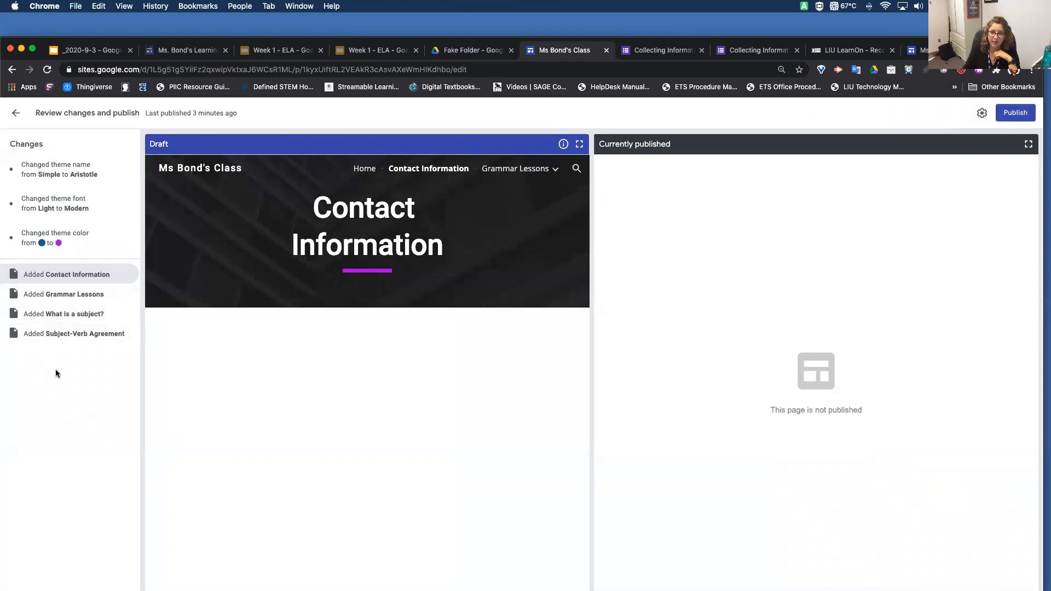
click(1019, 113)
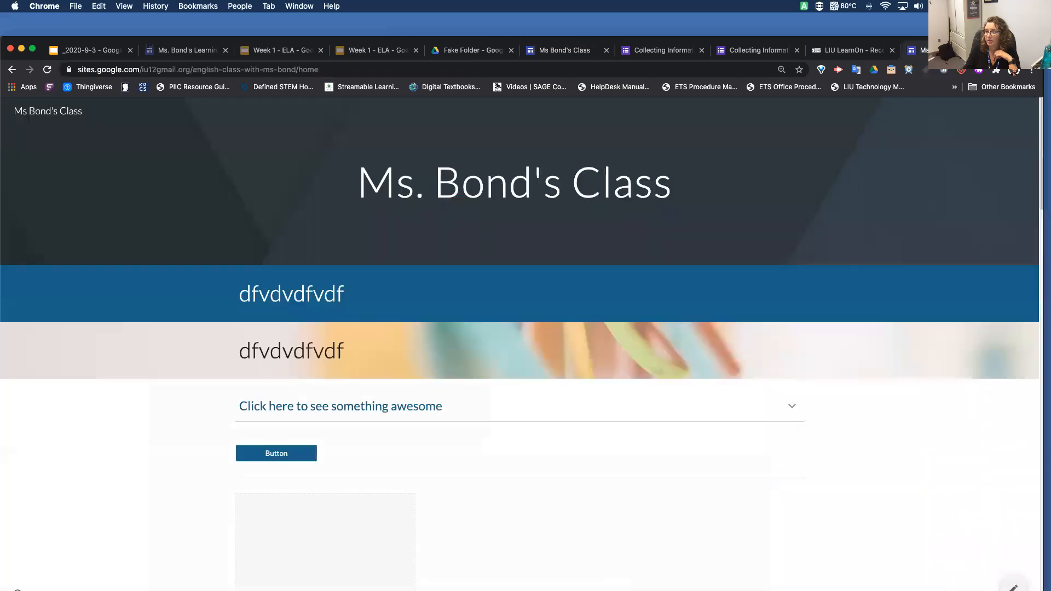
Reload the published class site and look through its home page for the updates
click(45, 71)
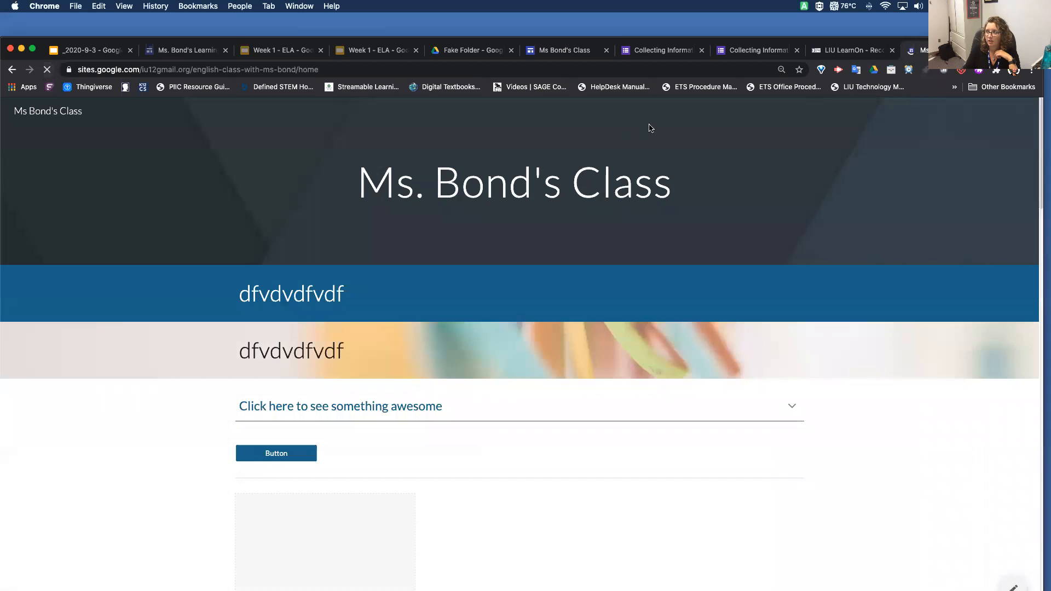
scroll(571, 387, down, 20)
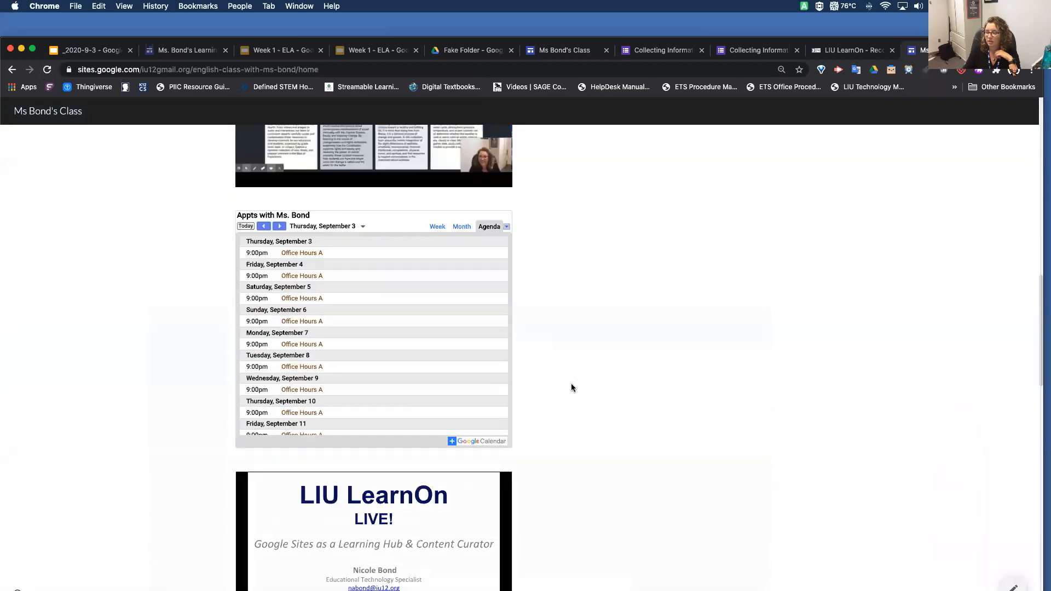
scroll(571, 388, down, 5)
scroll(571, 388, up, 20)
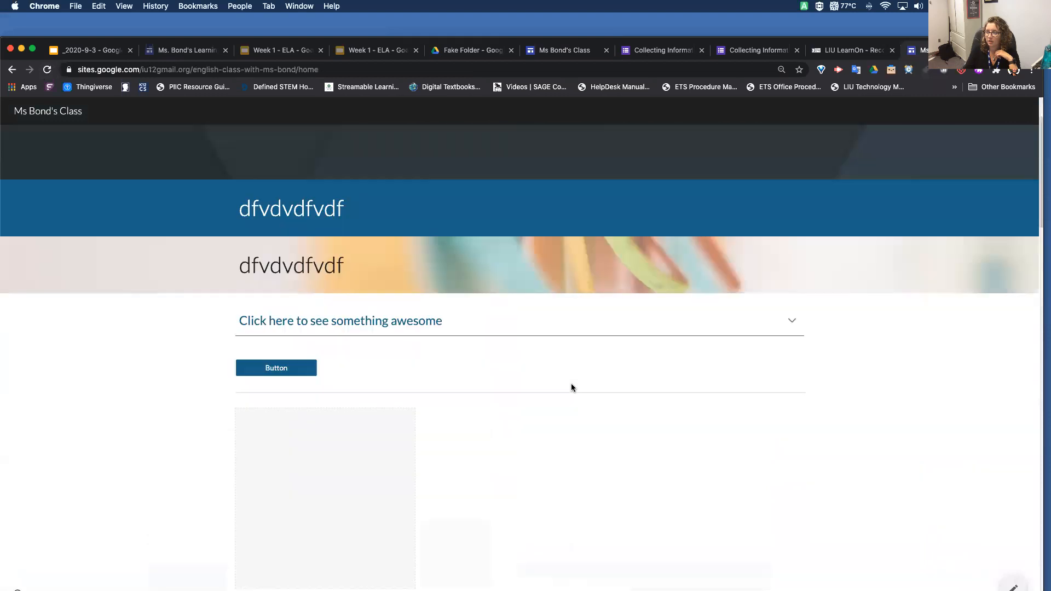
Reload the published class site, check its new theme and page navigation, and return to the site editor
click(47, 69)
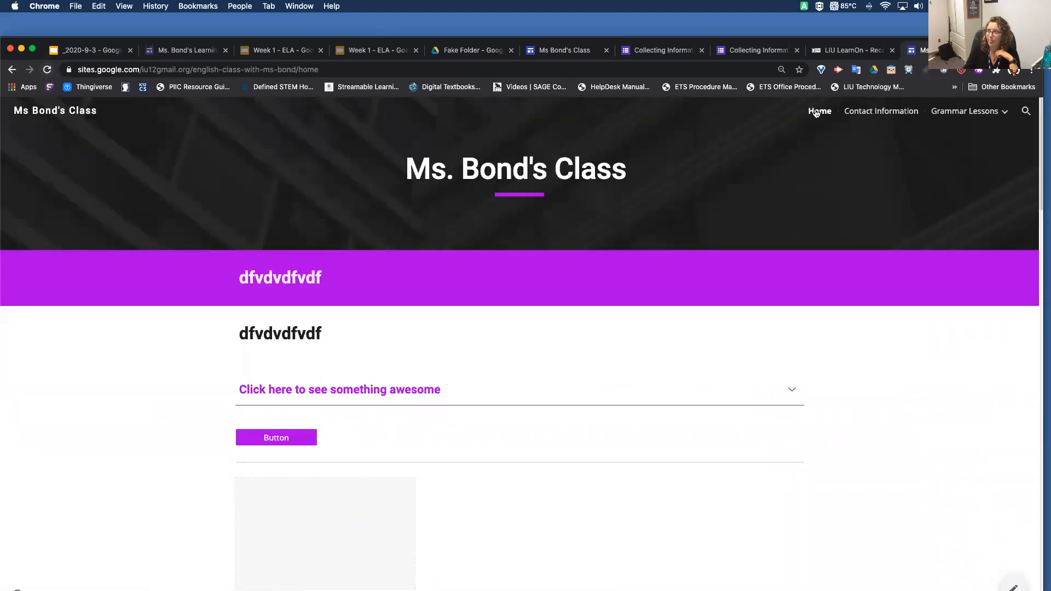
mouse_move(974, 116)
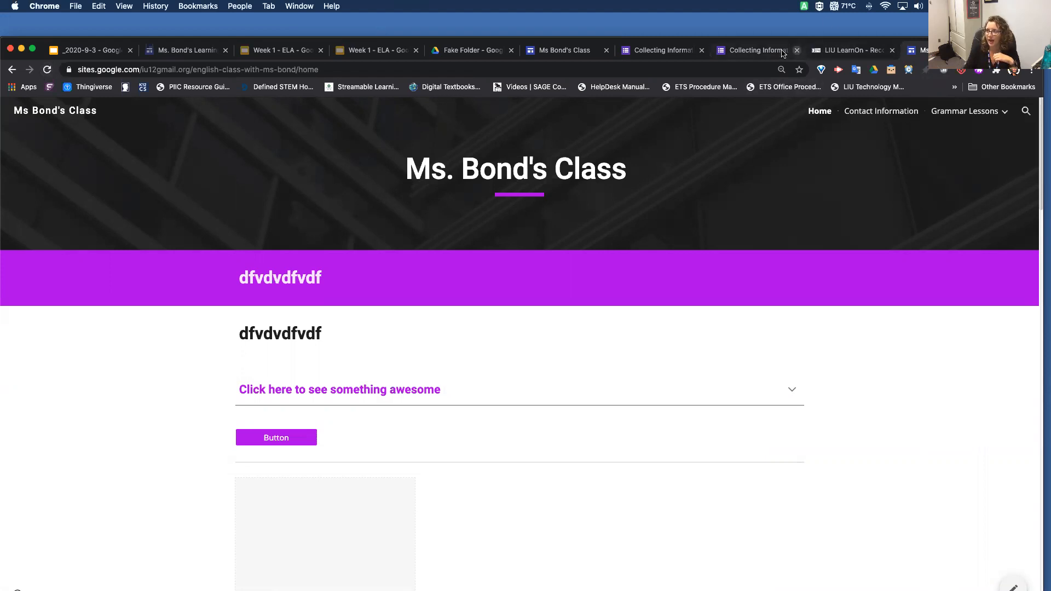
click(592, 50)
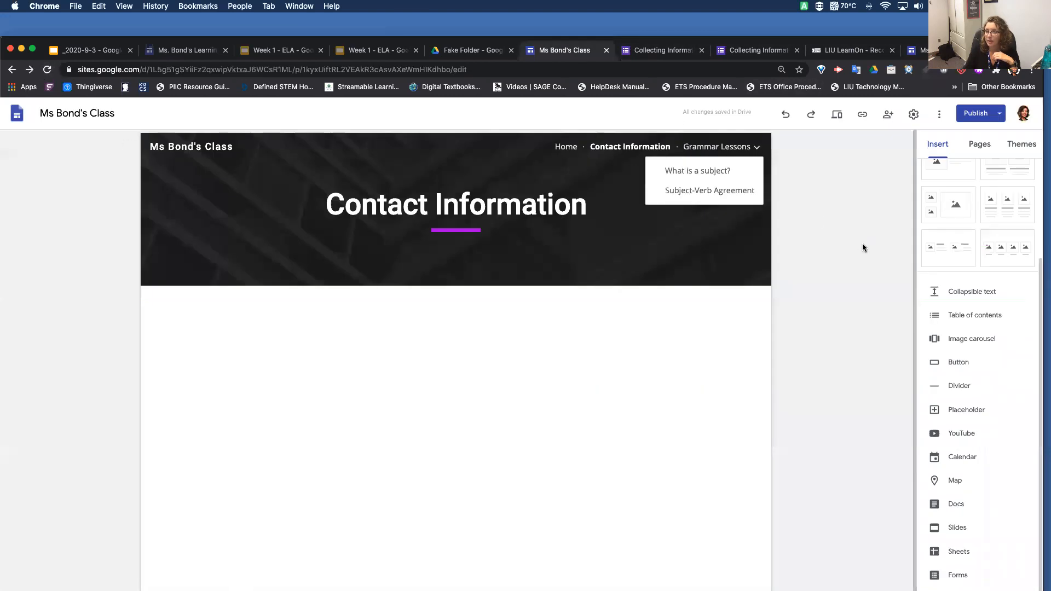
scroll(937, 465, up, 3)
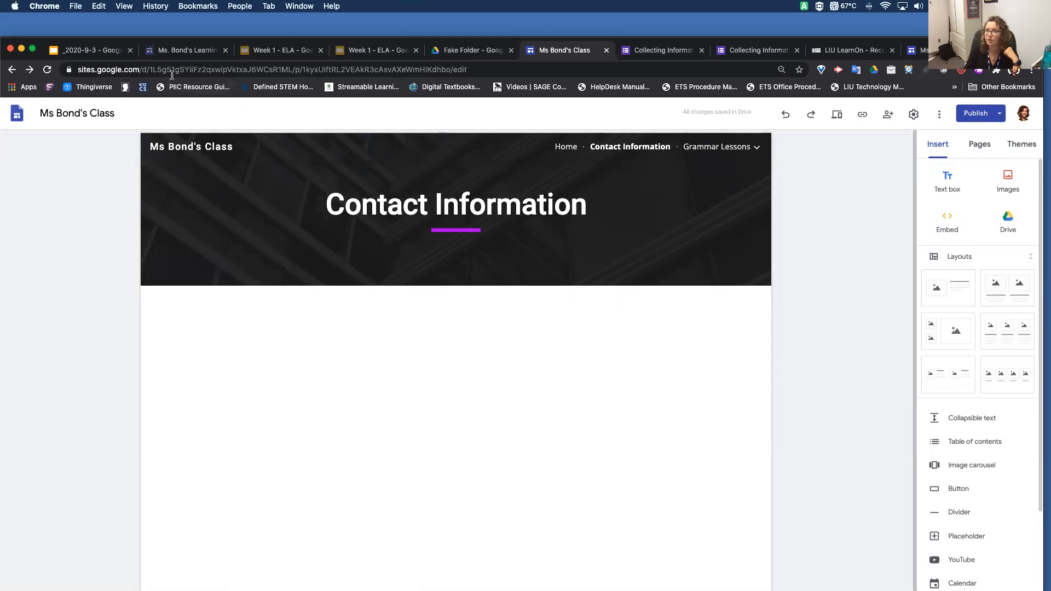
Reopen the suspended Learning Hub example site and examine its home page, including the office hours section and appointment calendar
click(169, 51)
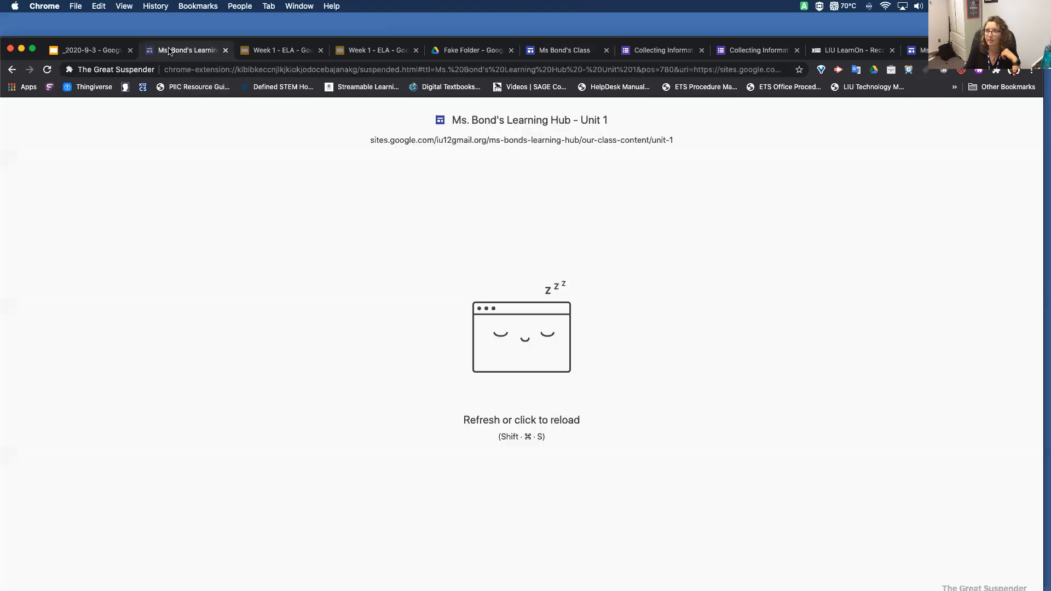
click(527, 140)
click(838, 112)
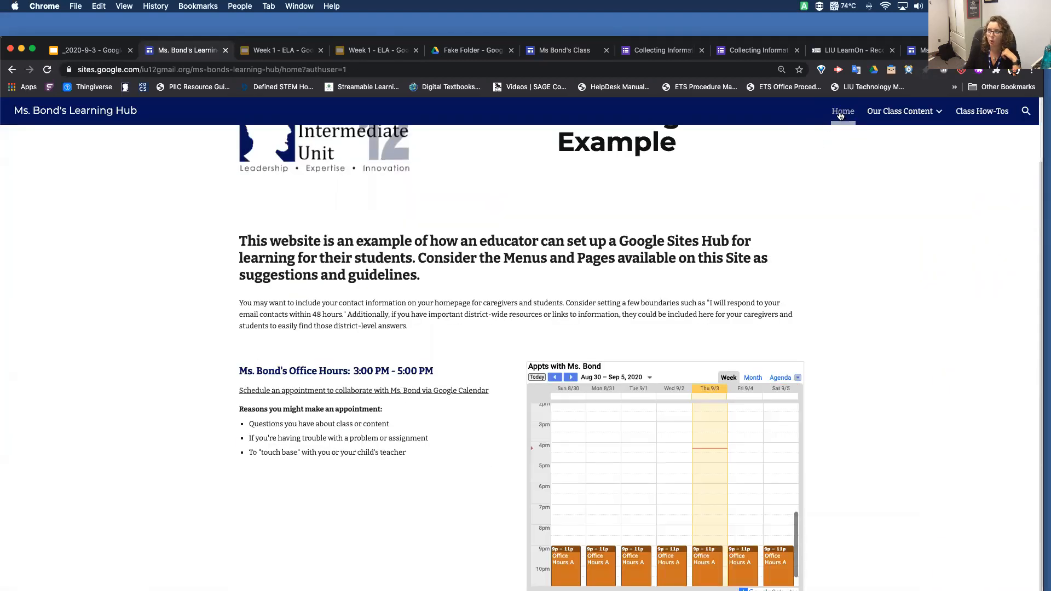
scroll(721, 206, up, 1)
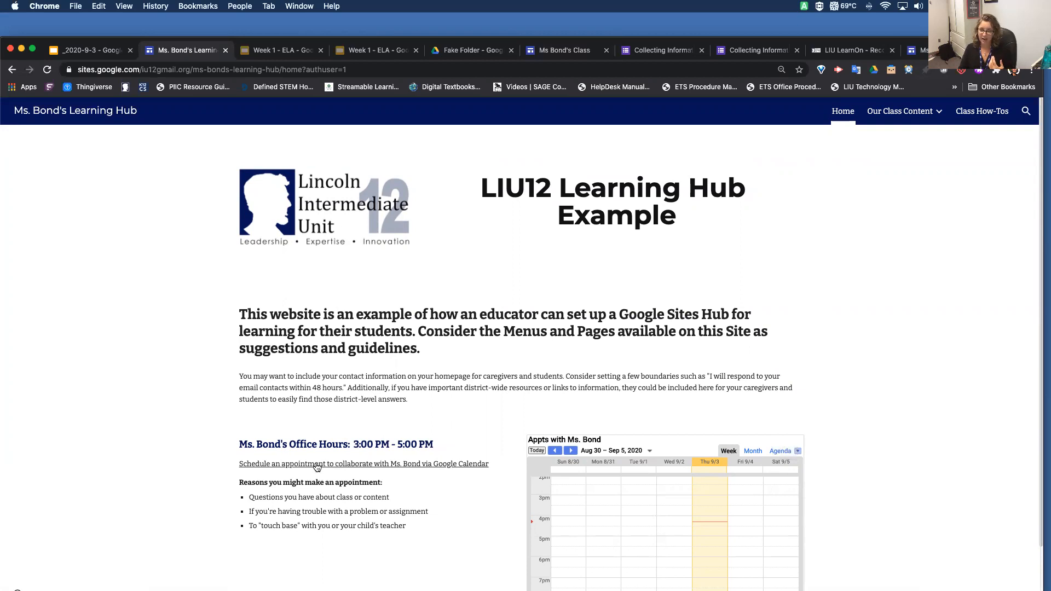
scroll(328, 480, down, 3)
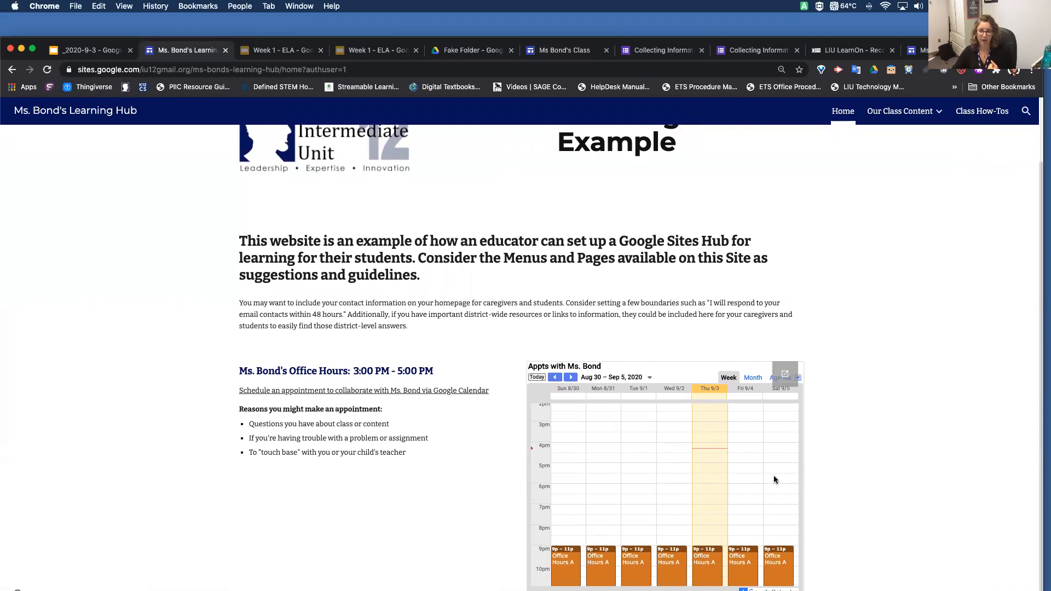
drag(237, 409, 426, 464)
click(426, 464)
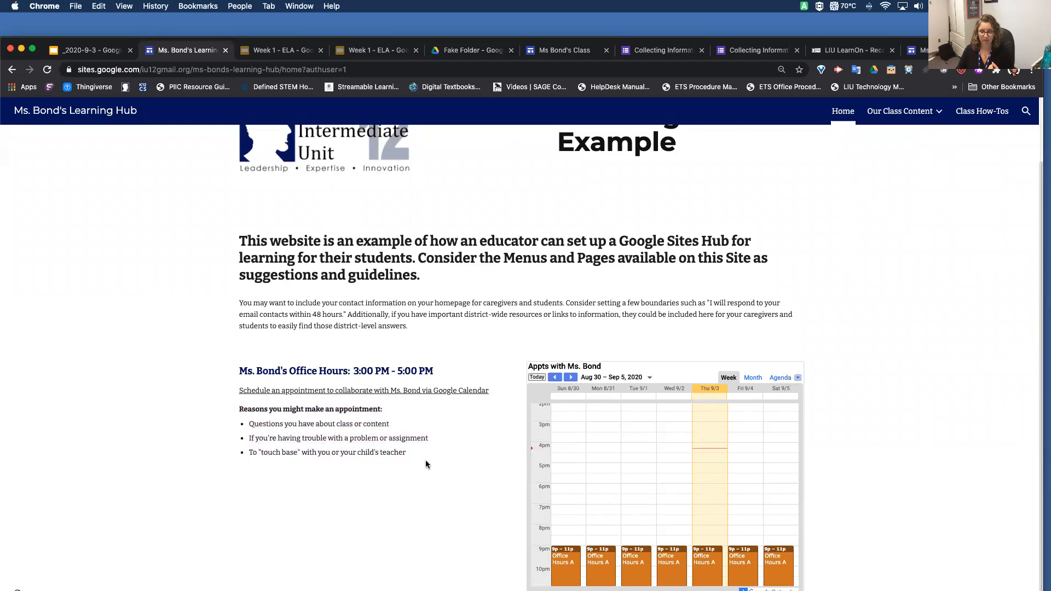
scroll(425, 465, up, 3)
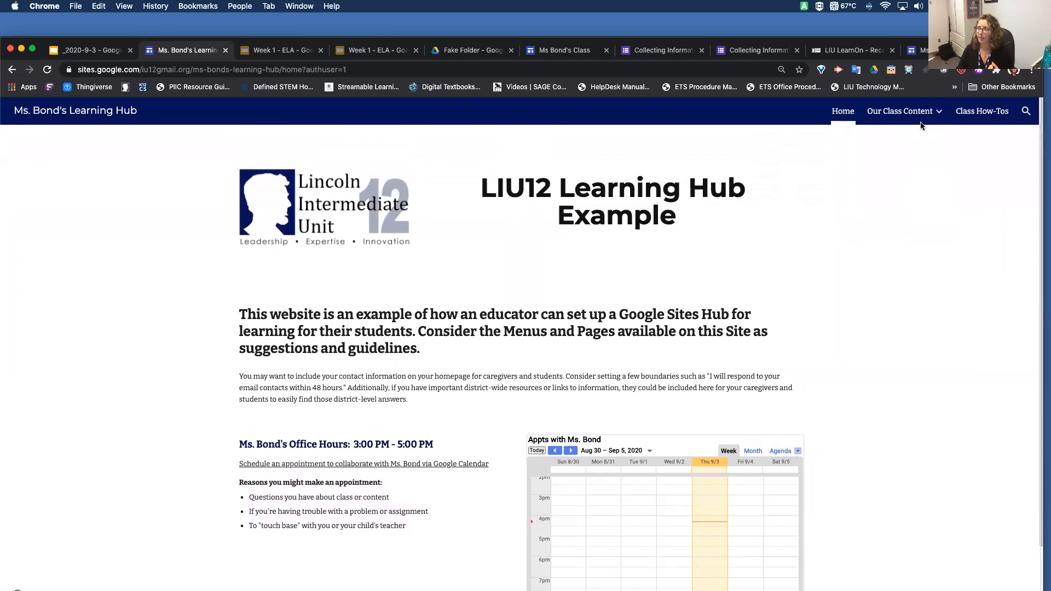
View the Unit 1 page of the Learning Hub, briefly playing and pausing the Google Classroom tutorial video in its Week 1 slideshow
mouse_move(922, 117)
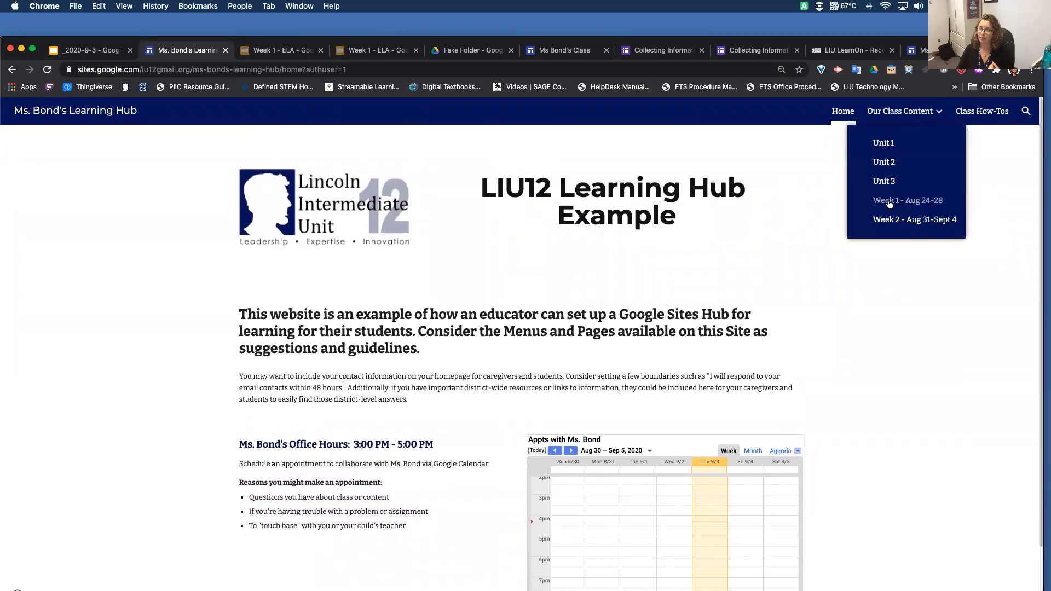
click(885, 144)
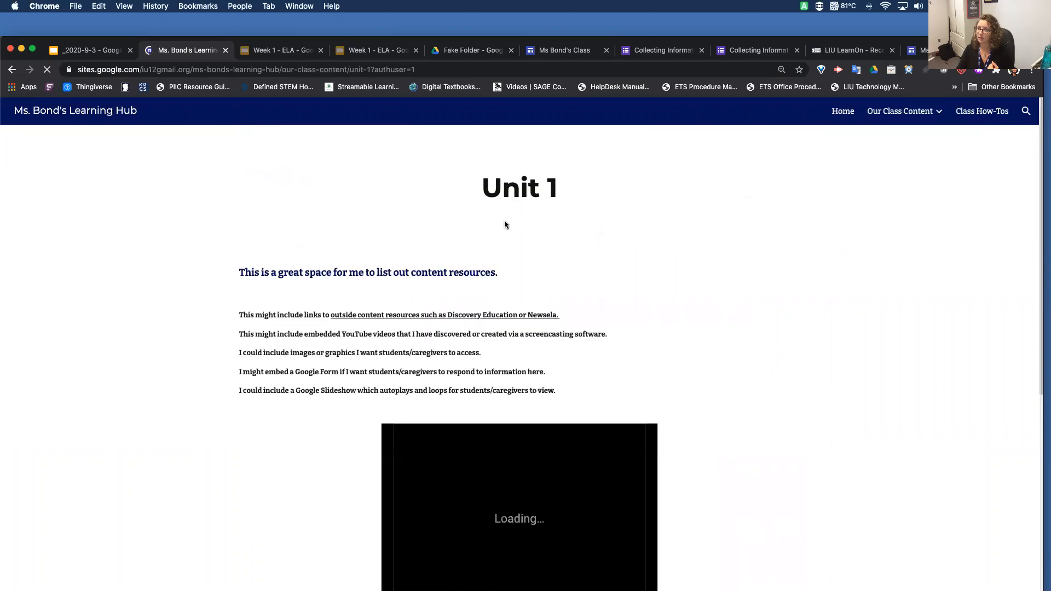
scroll(237, 508, down, 4)
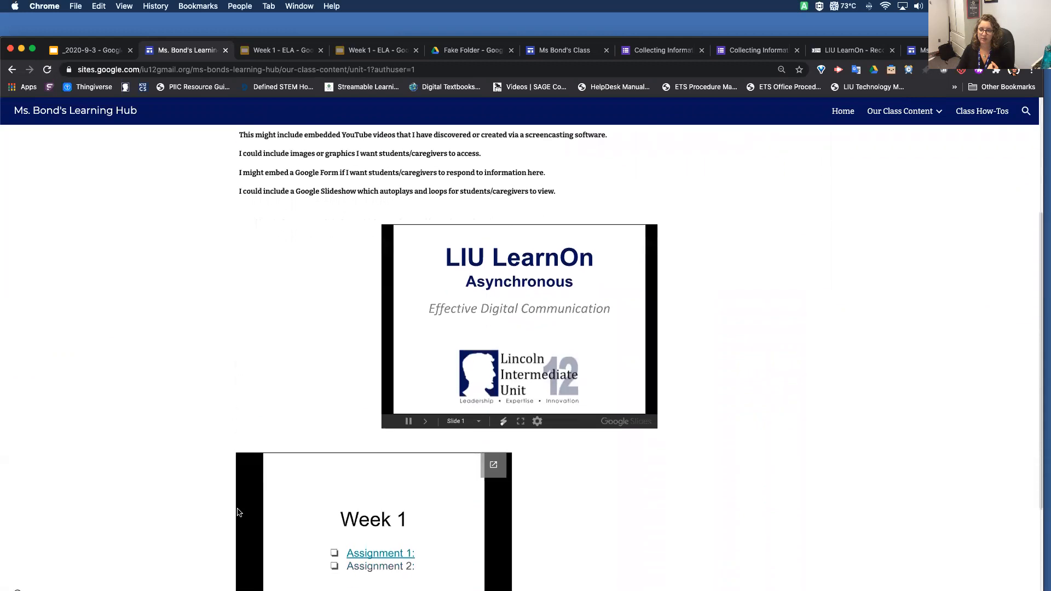
scroll(238, 512, down, 3)
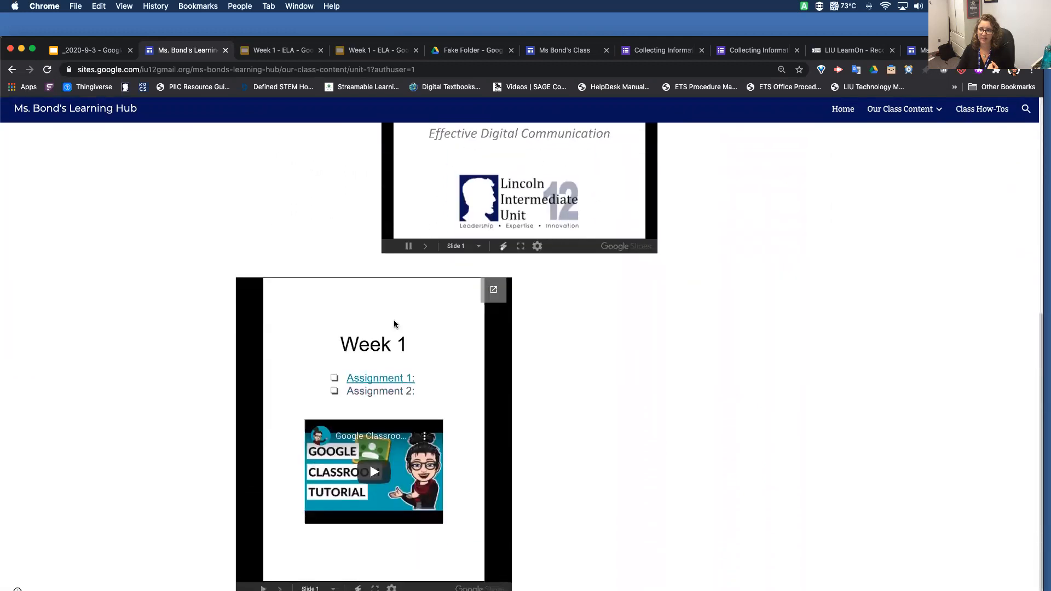
click(378, 479)
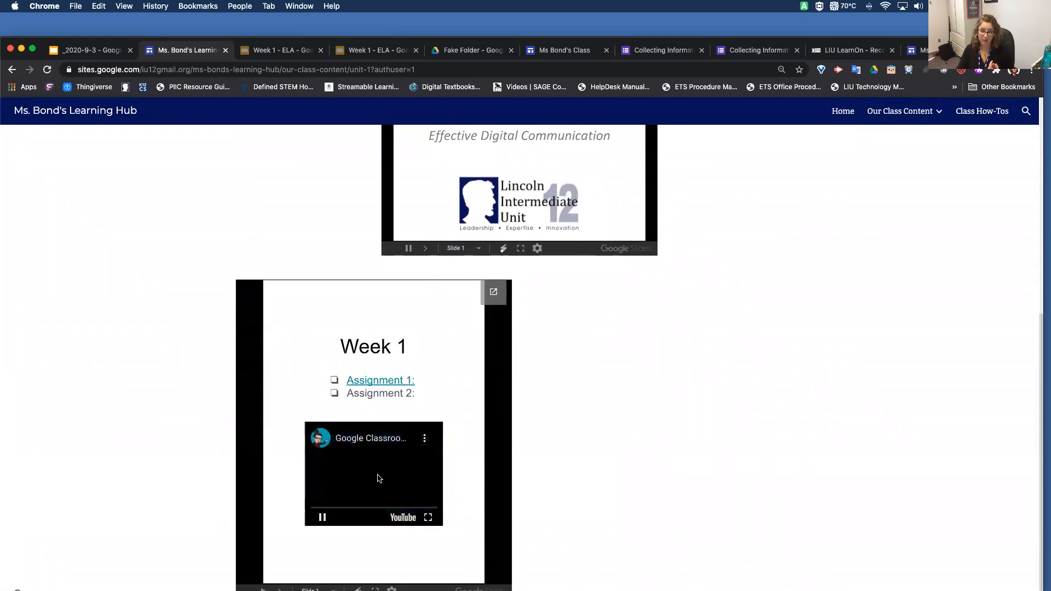
click(322, 520)
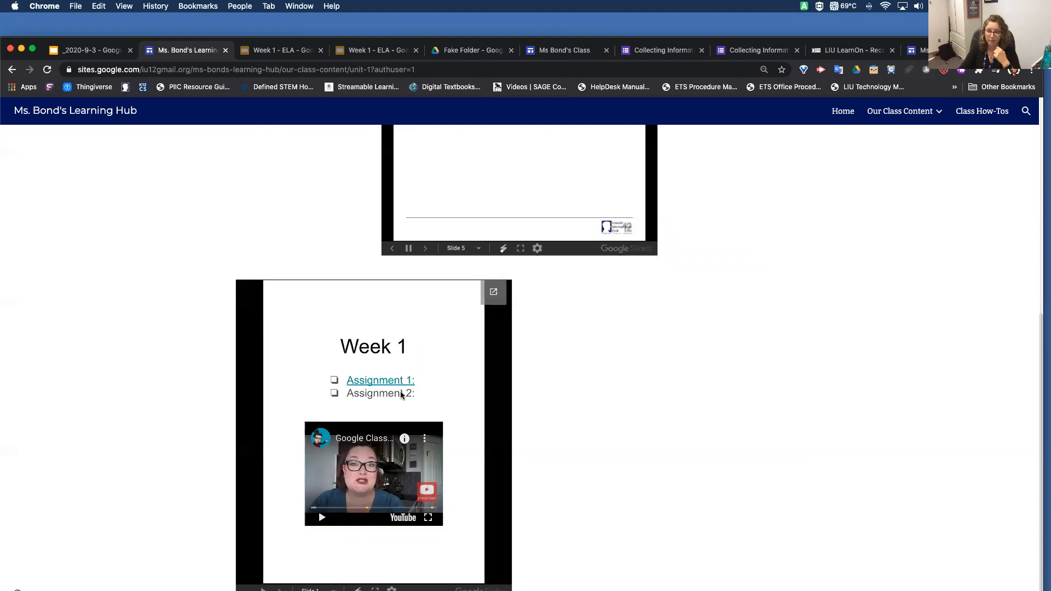
Page back and forth through the embedded weekly slideshow and review the Unit 1 content above it
click(280, 590)
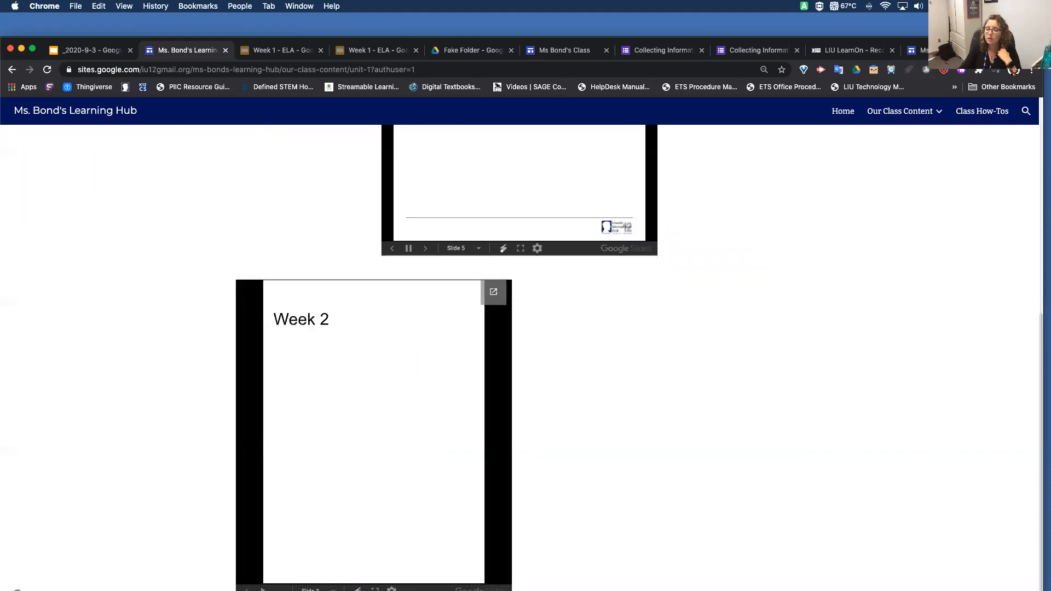
click(246, 590)
click(280, 590)
click(246, 590)
scroll(590, 406, up, 5)
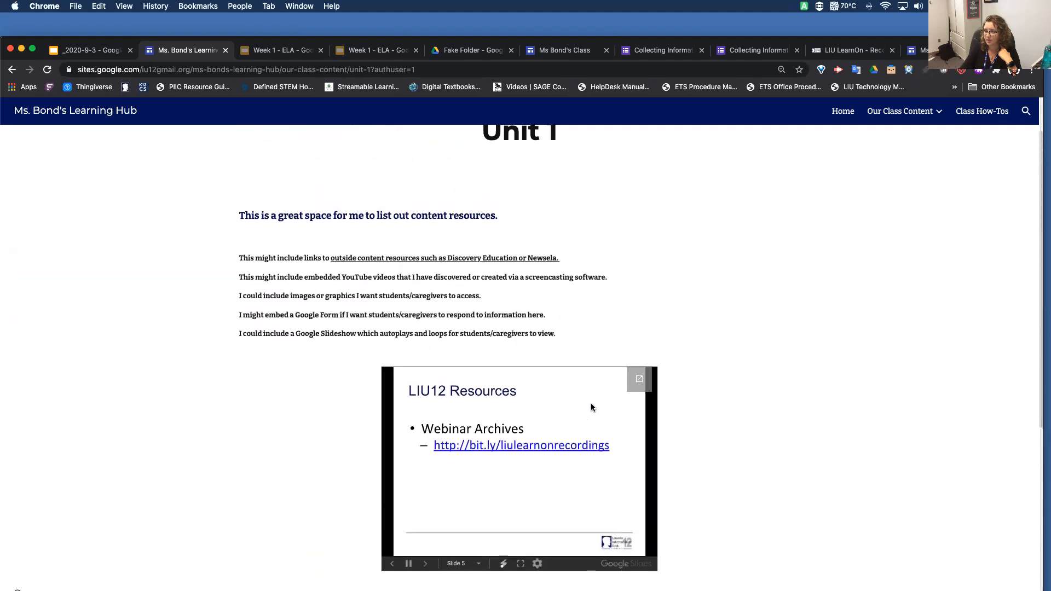
scroll(550, 419, up, 1)
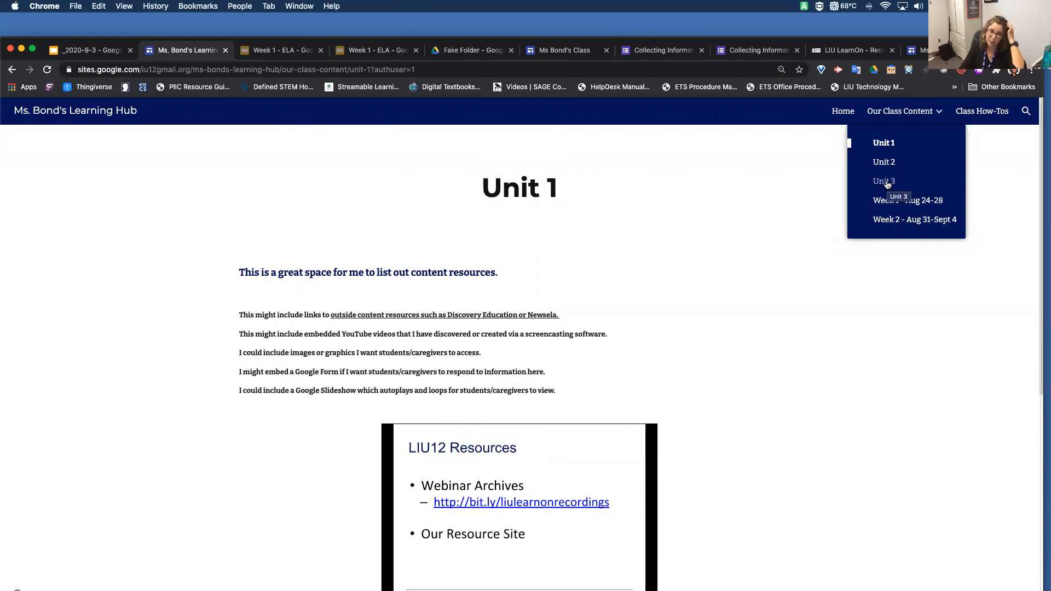
Look through the Week 1 - Aug 24-28 page and the Class How-Tos videos, and return to the Learning Hub's home page
click(941, 207)
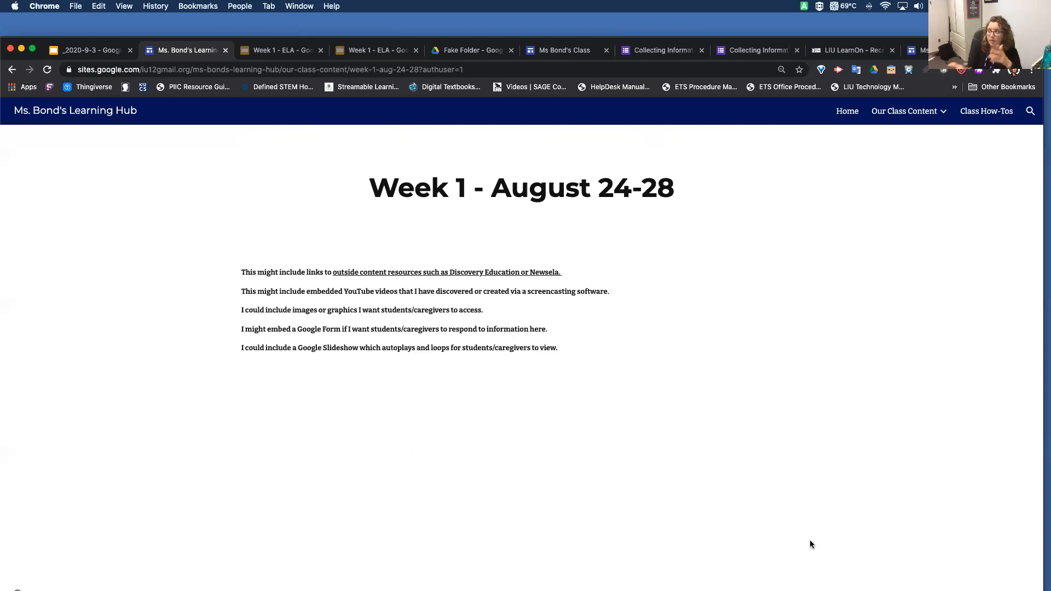
click(986, 112)
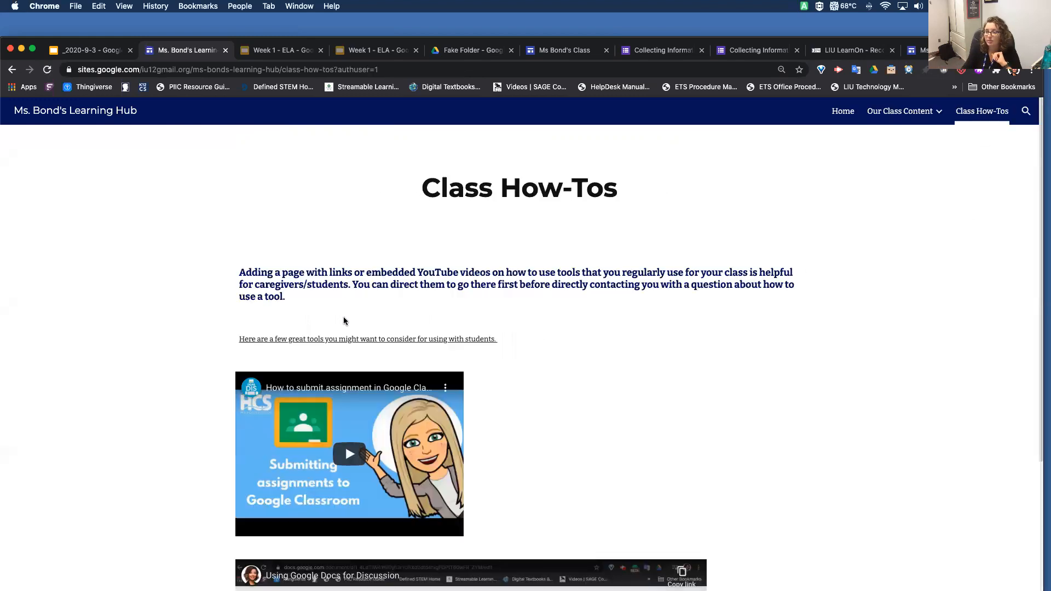
scroll(345, 317, down, 5)
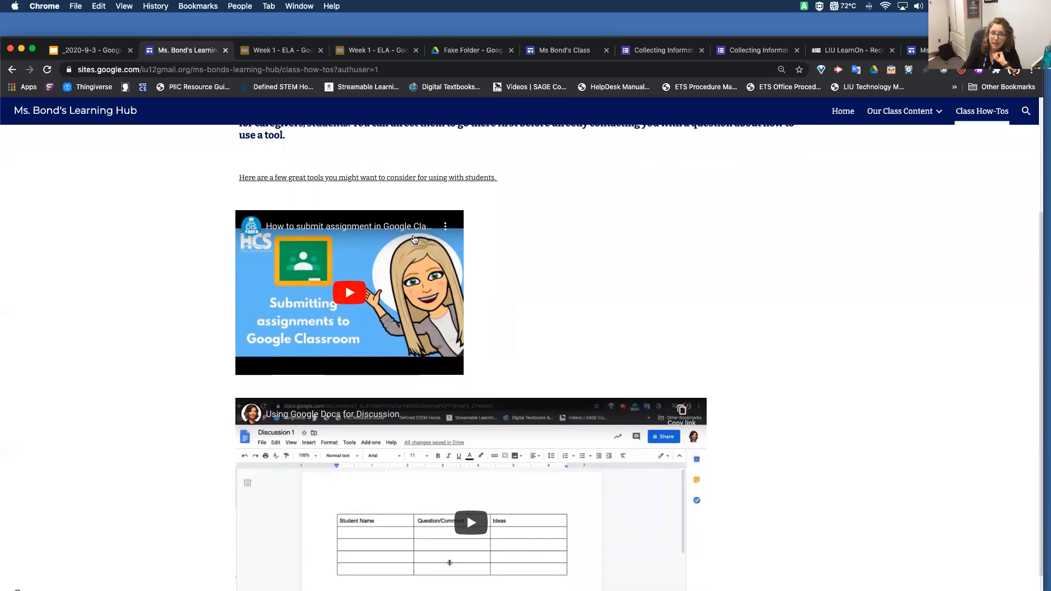
scroll(623, 364, down, 2)
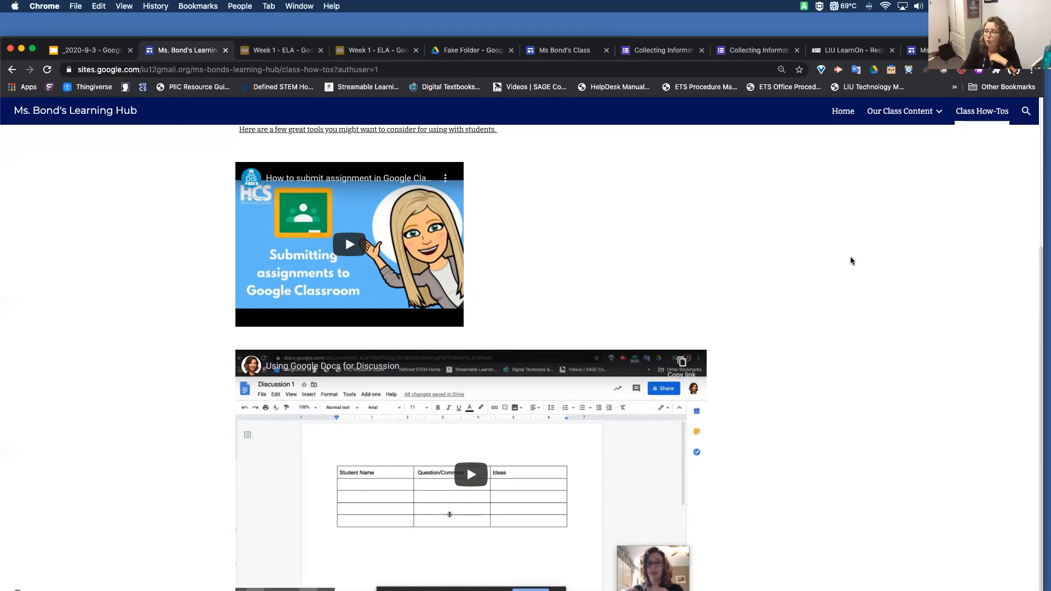
scroll(850, 261, up, 4)
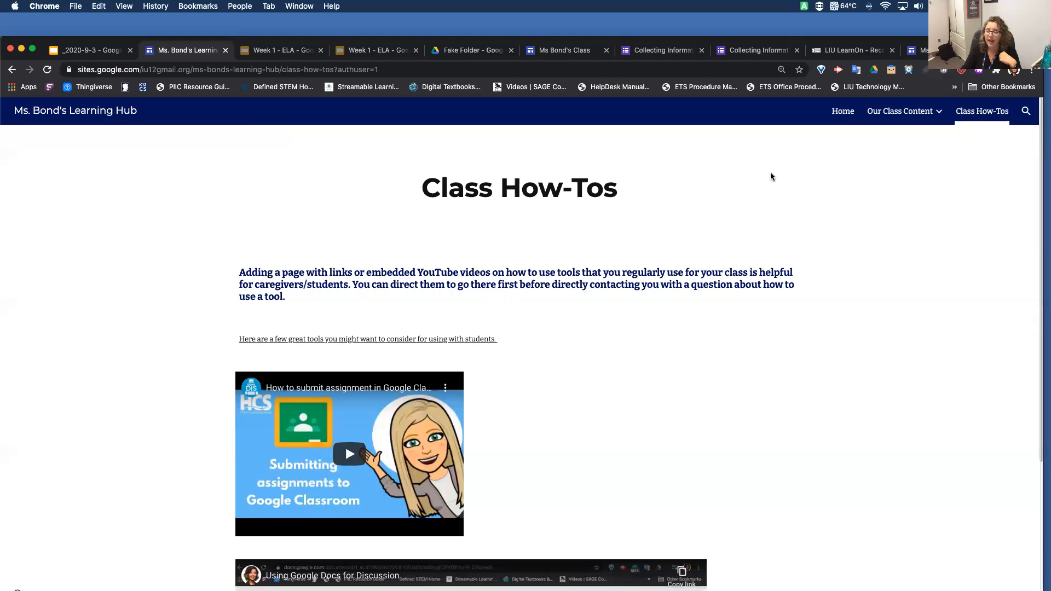
click(845, 116)
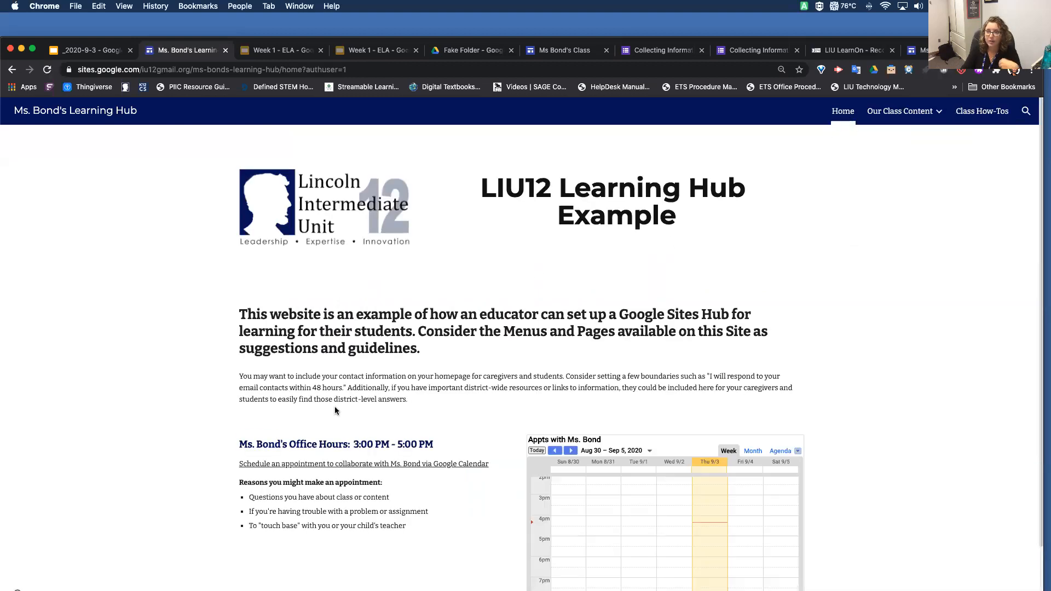
Select the Learning Hub home page's web address and switch to the "_2020-9-3 - Google Sites" presentation in Google Slides
click(285, 70)
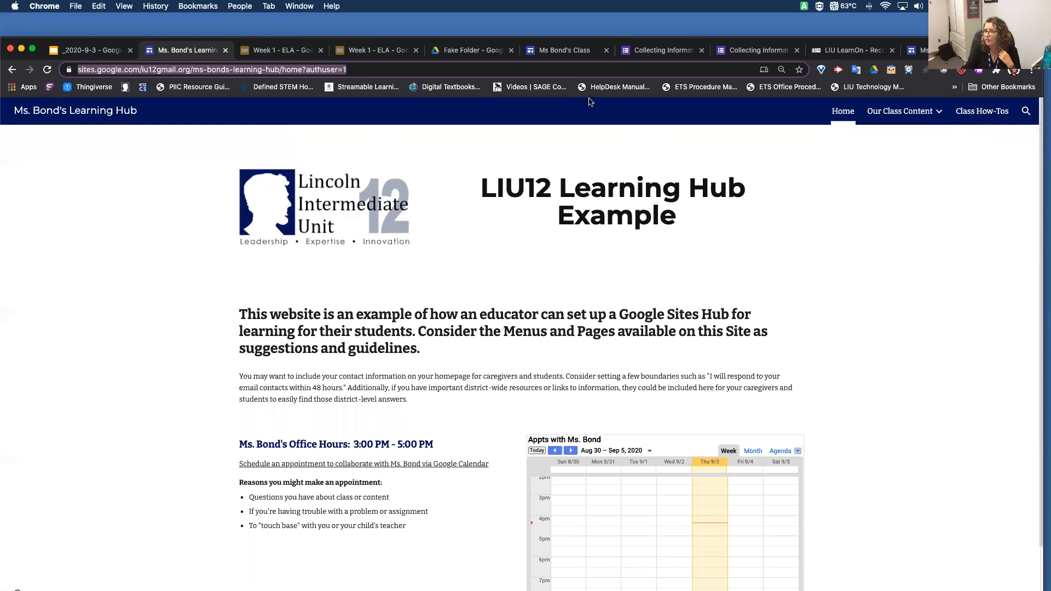
click(565, 51)
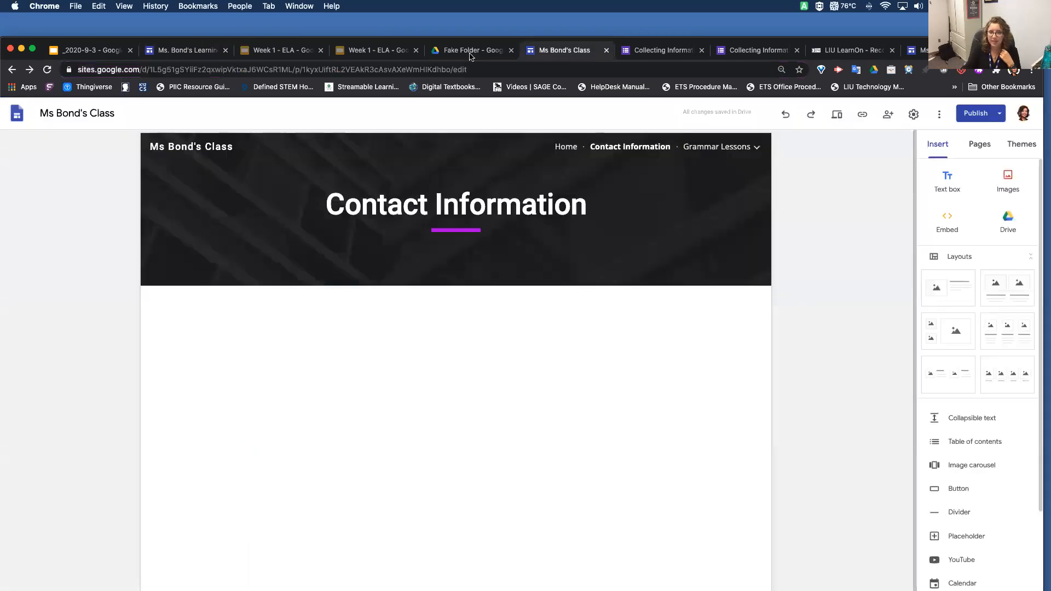
click(183, 50)
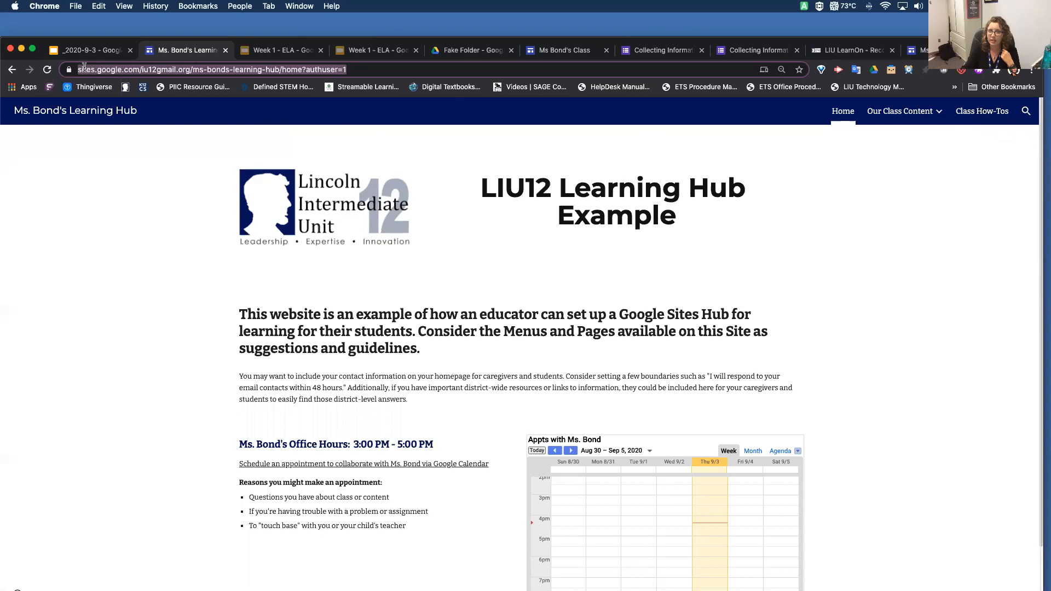
click(88, 52)
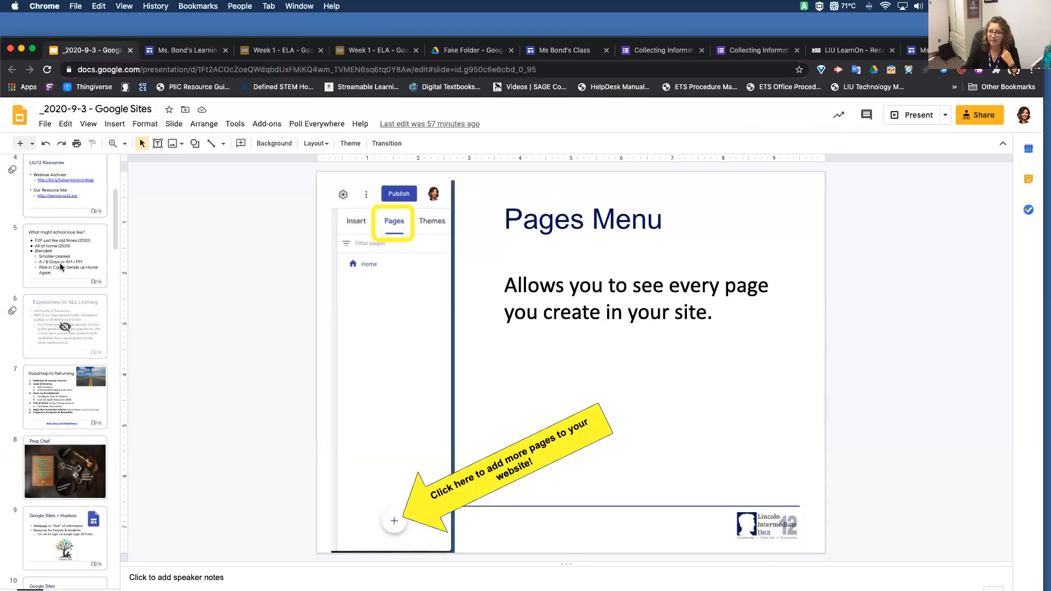